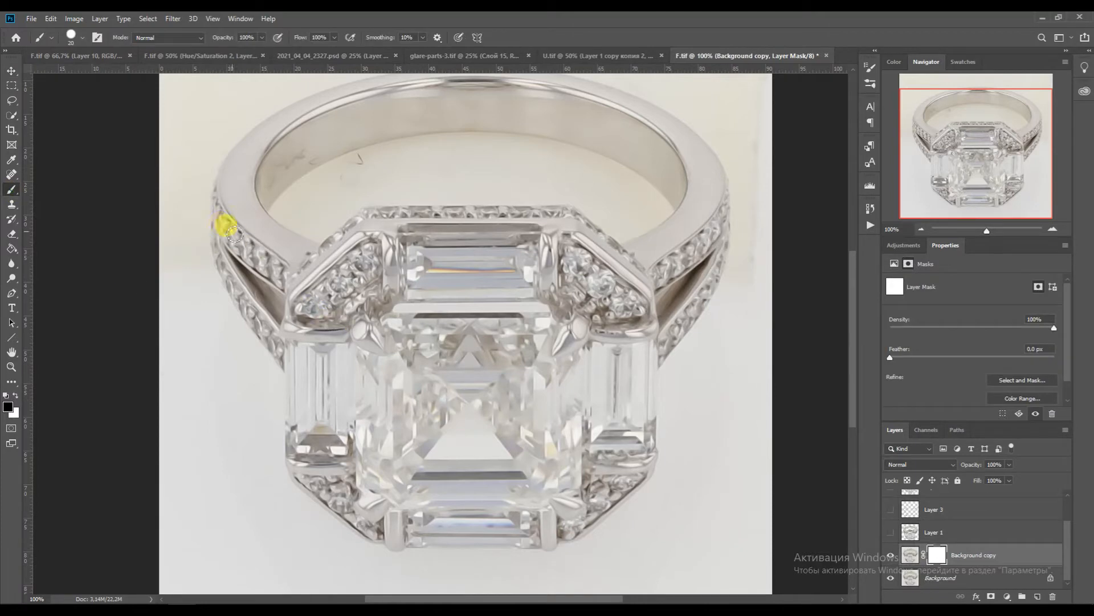
Paint black with a small brush on the Background copy mask over the pavé stones in the upper corner clusters
{"action": "right_click", "coordinate": [380, 290]}
{"action": "double_click", "coordinate": [501, 359]}
{"action": "key", "text": "bracketleft"}
{"action": "key", "text": "ctrl+plus"}
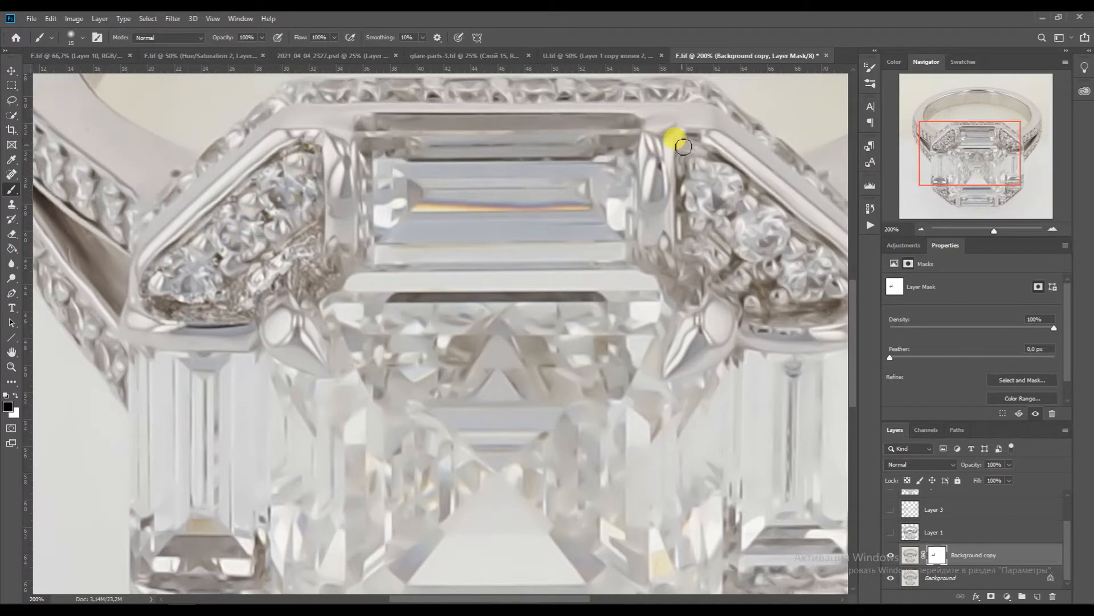
{"action": "left_click_drag", "start_coordinate": [820, 313], "coordinate": [656, 358]}
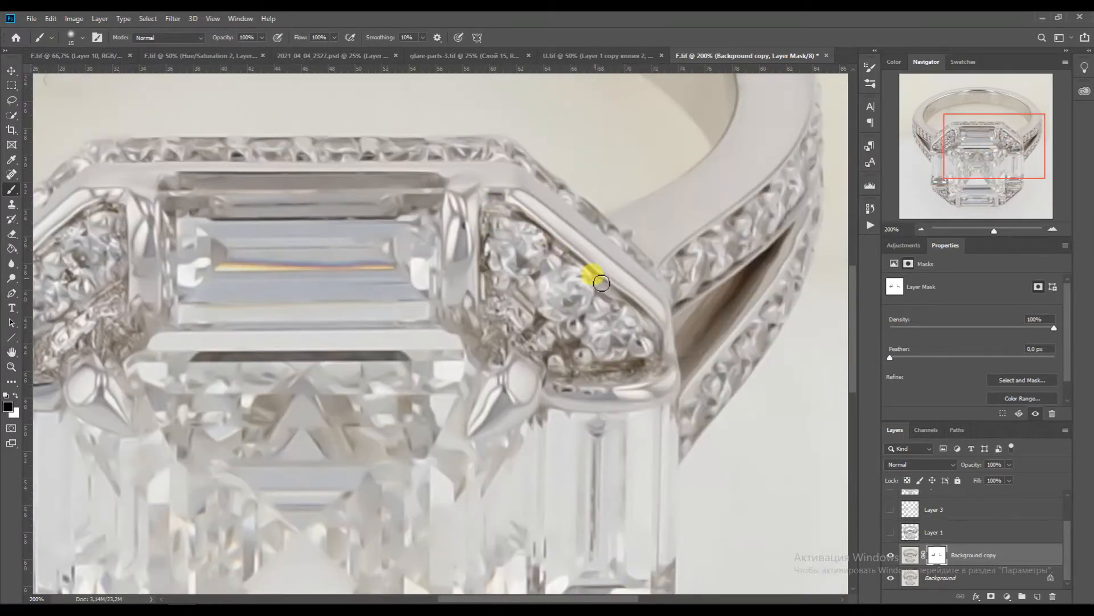
{"action": "left_click_drag", "start_coordinate": [970, 159], "coordinate": [933, 194]}
{"action": "left_click", "coordinate": [935, 139]}
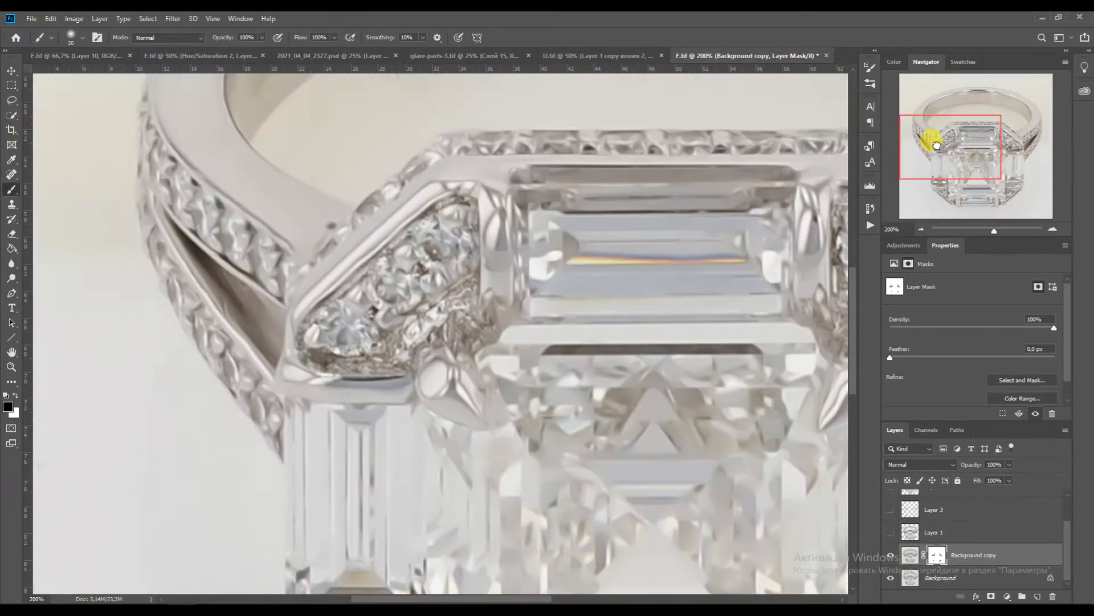
{"action": "left_click_drag", "start_coordinate": [918, 165], "coordinate": [955, 168]}
Duplicate the masked copy together with Background, merge the duplicates into one layer, and duplicate that merged layer
{"action": "left_click", "coordinate": [921, 229]}
{"action": "left_click", "coordinate": [912, 578], "text": "shift"}
{"action": "key", "text": "ctrl+j"}
{"action": "key", "text": "ctrl+e"}
{"action": "key", "text": "ctrl+j"}
Play the saved retouching action on the merged duplicate, adjust its opacity, and merge it into a single layer
{"action": "left_click", "coordinate": [870, 225]}
{"action": "scroll", "coordinate": [781, 422], "scroll_direction": "down", "scroll_amount": 3}
{"action": "left_click", "coordinate": [755, 506]}
{"action": "left_click", "coordinate": [788, 541]}
{"action": "left_click", "coordinate": [870, 225]}
{"action": "left_click", "coordinate": [1009, 464]}
{"action": "left_click", "coordinate": [914, 579], "text": "shift"}
{"action": "key", "text": "ctrl+e"}
Smooth the metal prong on the left of the upper baguette stone with the Mixer Brush
{"action": "left_click_drag", "start_coordinate": [978, 154], "coordinate": [967, 155]}
{"action": "right_click", "coordinate": [11, 190]}
{"action": "left_click", "coordinate": [44, 223]}
{"action": "left_click", "coordinate": [1053, 230]}
{"action": "left_click", "coordinate": [1053, 230]}
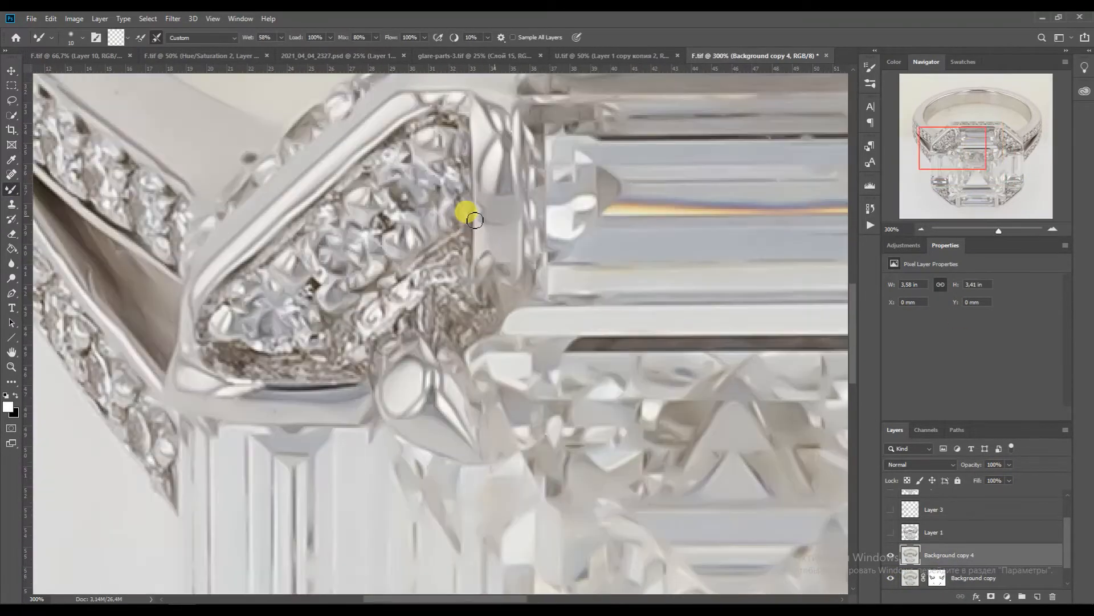
{"action": "left_click_drag", "start_coordinate": [506, 233], "coordinate": [493, 251]}
Smooth the metal prong on the right of the upper baguette stone with short vertical Mixer Brush strokes
{"action": "left_click_drag", "start_coordinate": [962, 149], "coordinate": [991, 148]}
{"action": "left_click_drag", "start_coordinate": [606, 172], "coordinate": [610, 257]}
{"action": "key", "text": "bracketright"}
{"action": "key", "text": "bracketleft"}
{"action": "left_click_drag", "start_coordinate": [624, 182], "coordinate": [623, 249]}
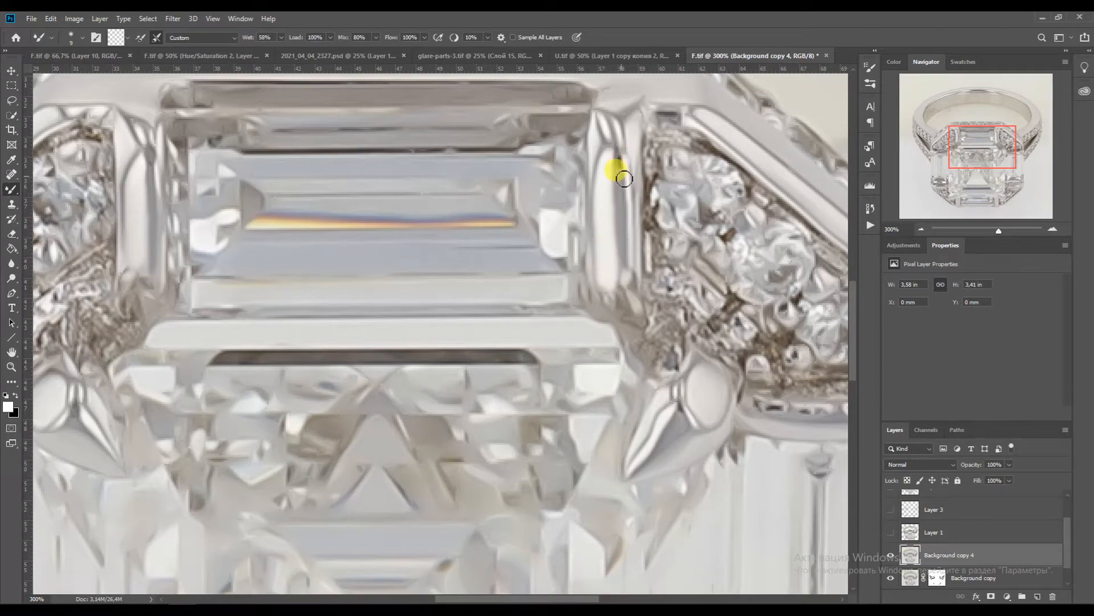
{"action": "left_click_drag", "start_coordinate": [665, 432], "coordinate": [611, 240]}
Enlarge the Mixer Brush and smooth the metal in the lower right area of the setting
{"action": "mouse_move", "coordinate": [955, 184]}
{"action": "left_mouse_down"}
{"action": "mouse_move", "coordinate": [977, 166]}
{"action": "mouse_move", "coordinate": [968, 176]}
{"action": "mouse_move", "coordinate": [1001, 170]}
{"action": "mouse_move", "coordinate": [989, 188]}
{"action": "left_mouse_up"}
{"action": "key", "text": "bracketright"}
{"action": "key", "text": "bracketright"}
{"action": "left_click_drag", "start_coordinate": [555, 316], "coordinate": [503, 317]}
Add a new layer and outline the metal bar below the left side baguette with a closed Pen path
{"action": "left_click_drag", "start_coordinate": [1002, 181], "coordinate": [907, 176]}
{"action": "key", "text": "ctrl+minus"}
{"action": "left_click", "coordinate": [1037, 596]}
{"action": "key", "text": "p"}
{"action": "left_click", "coordinate": [290, 364]}
{"action": "left_click", "coordinate": [407, 378]}
{"action": "left_click_drag", "start_coordinate": [290, 364], "coordinate": [294, 389]}
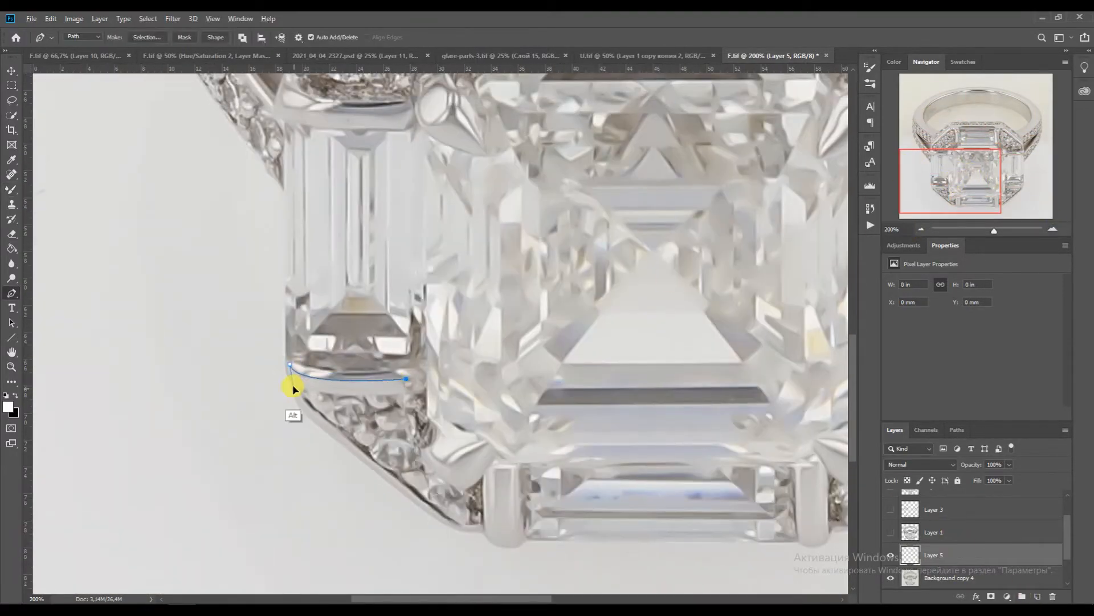
{"action": "left_click", "coordinate": [425, 391]}
{"action": "left_click_drag", "start_coordinate": [304, 386], "coordinate": [289, 381]}
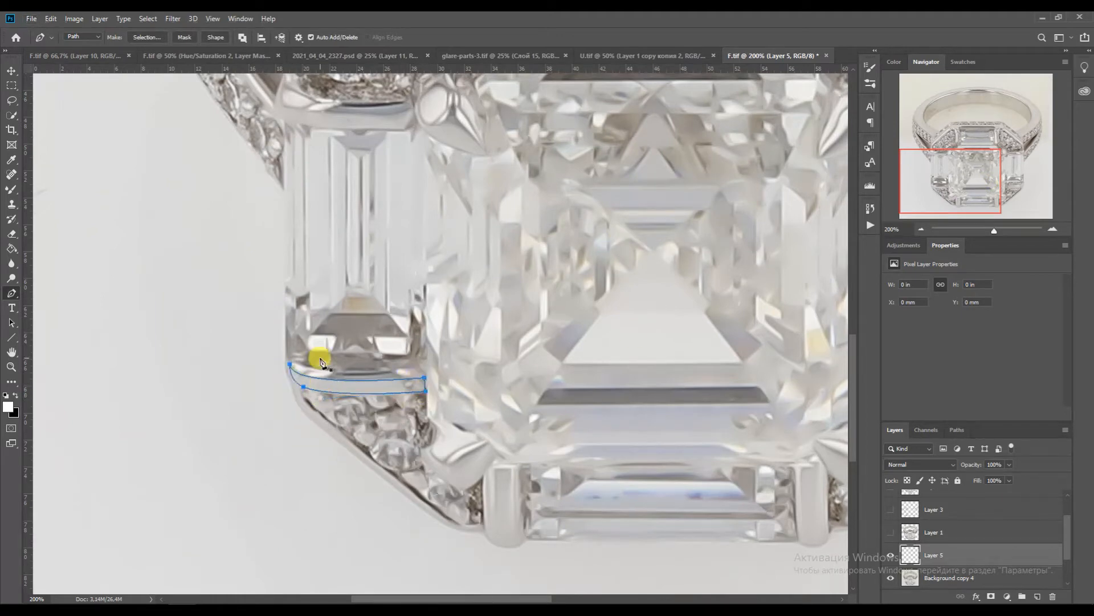
Outline the faces of the two bottom prongs flanking the lower baguette with closed Pen paths
{"action": "left_click_drag", "start_coordinate": [948, 181], "coordinate": [955, 185]}
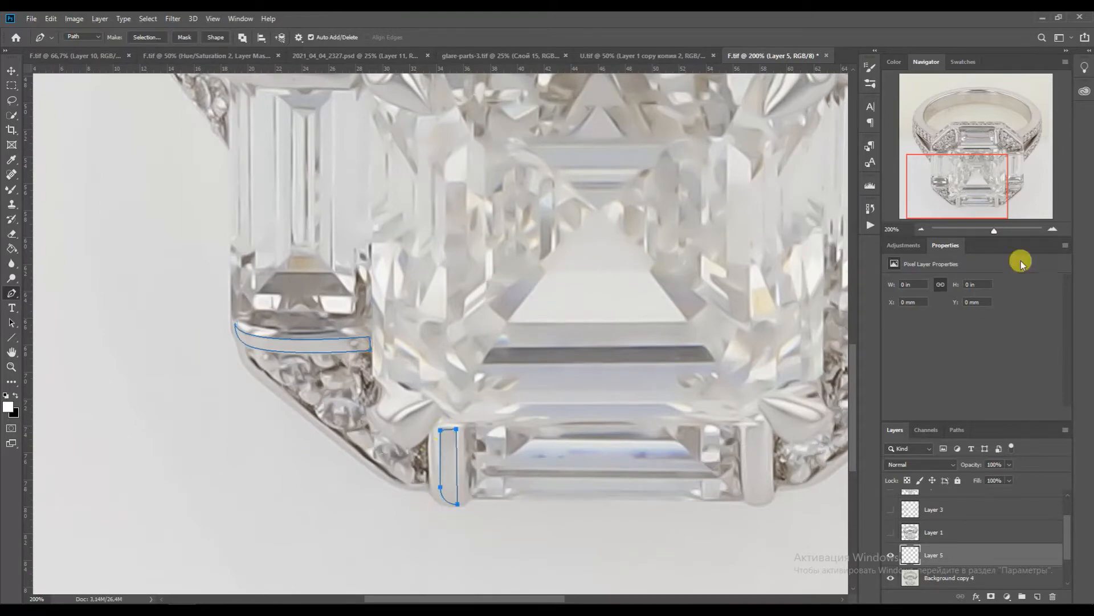
{"action": "left_click_drag", "start_coordinate": [958, 187], "coordinate": [978, 187]}
{"action": "left_click", "coordinate": [605, 428]}
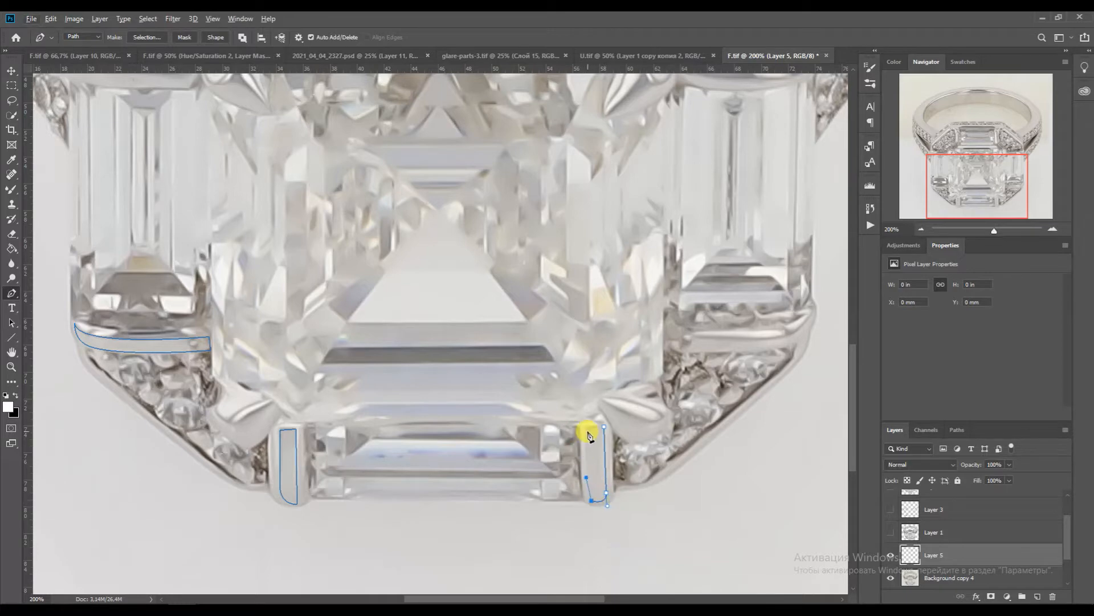
{"action": "left_click", "coordinate": [604, 428]}
Outline the metal bar below the right side baguette with a curved closed Pen path
{"action": "mouse_move", "coordinate": [960, 165]}
{"action": "left_mouse_down"}
{"action": "mouse_move", "coordinate": [977, 147]}
{"action": "mouse_move", "coordinate": [976, 167]}
{"action": "left_mouse_up"}
{"action": "left_click", "coordinate": [657, 314]}
{"action": "left_click_drag", "start_coordinate": [658, 313], "coordinate": [645, 354]}
{"action": "left_click", "coordinate": [636, 334]}
{"action": "left_click_drag", "start_coordinate": [559, 338], "coordinate": [569, 340]}
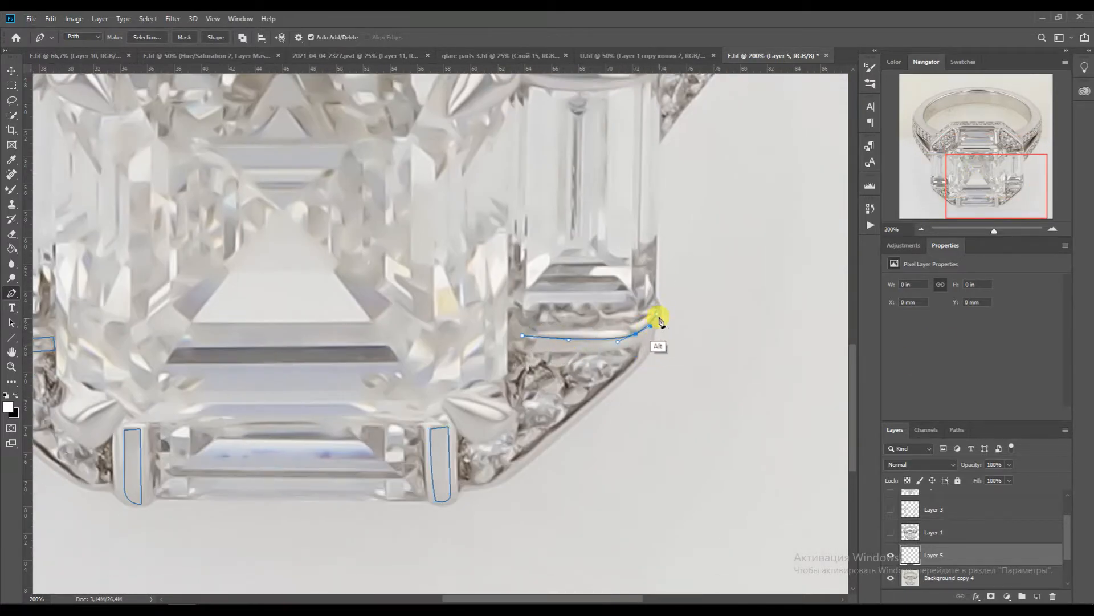
{"action": "left_click_drag", "start_coordinate": [654, 332], "coordinate": [654, 348]}
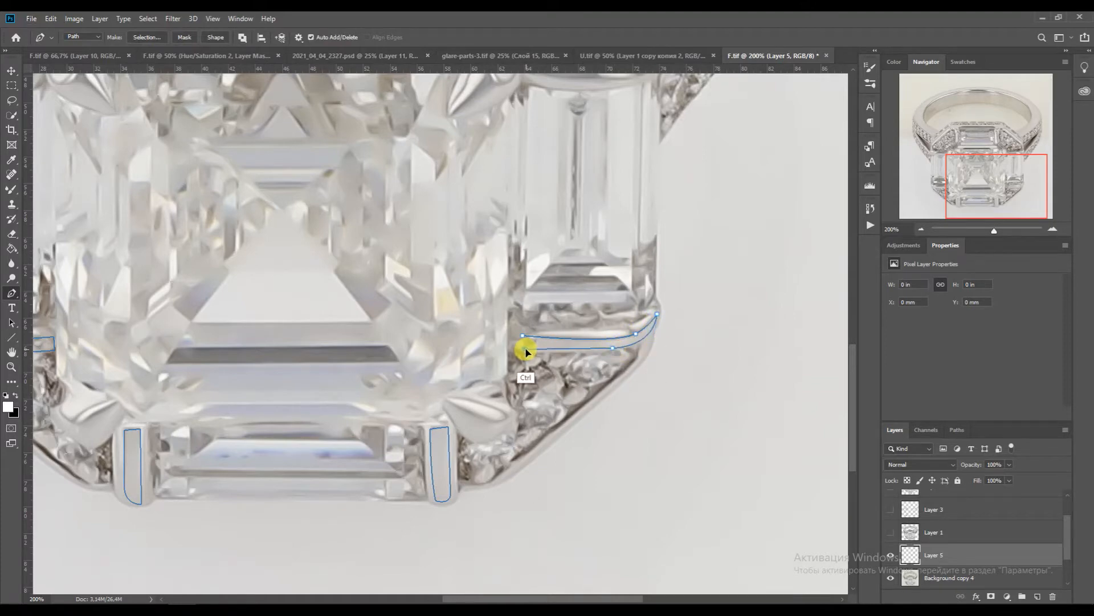
Outline the metal bar above the right side baguette with a curved closed Pen path
{"action": "left_click", "coordinate": [994, 148]}
{"action": "left_click", "coordinate": [554, 337]}
{"action": "left_click", "coordinate": [684, 326]}
{"action": "left_click_drag", "start_coordinate": [619, 332], "coordinate": [577, 357]}
{"action": "left_click", "coordinate": [684, 326]}
{"action": "left_click", "coordinate": [555, 337]}
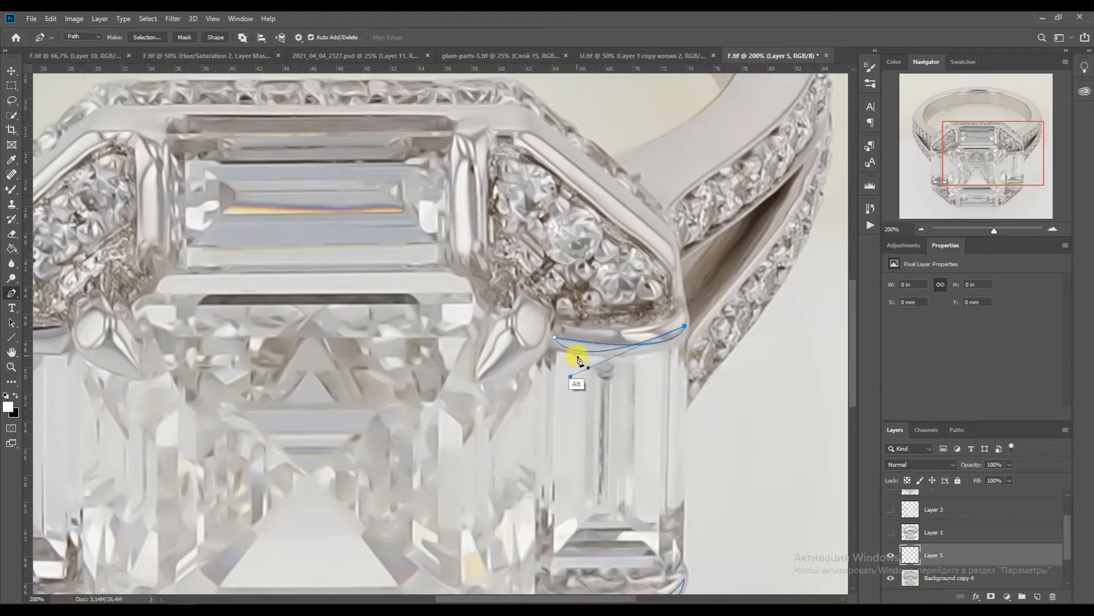
Outline the metal bar above the left side baguette with a closed Pen path
{"action": "left_click_drag", "start_coordinate": [992, 153], "coordinate": [932, 165]}
{"action": "left_click_drag", "start_coordinate": [306, 237], "coordinate": [322, 232]}
{"action": "left_click", "coordinate": [196, 241]}
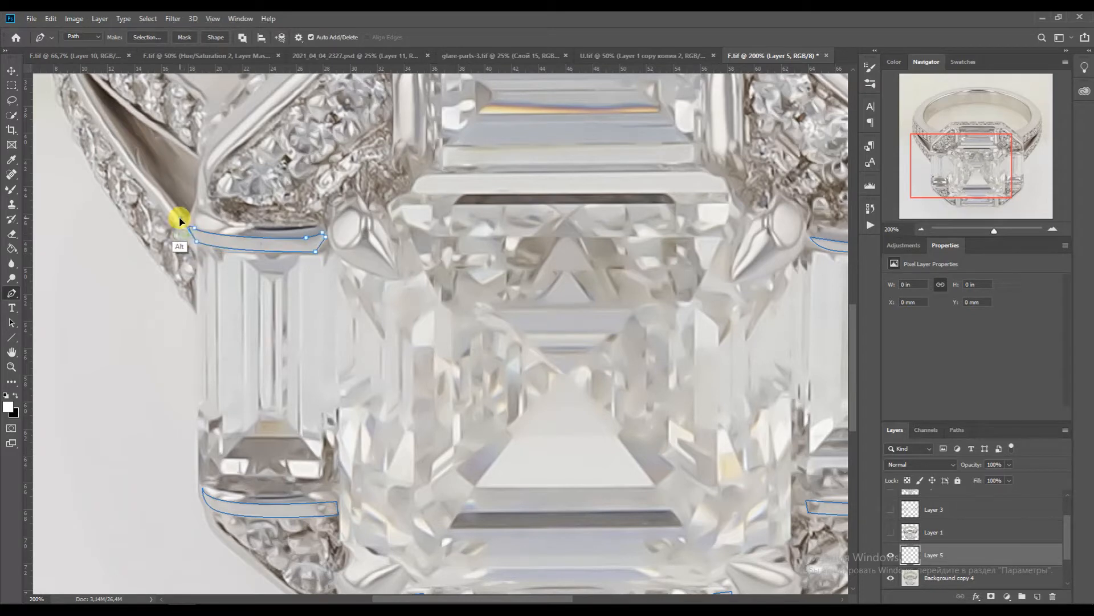
Convert the work path of all outlined metal parts into a selection
{"action": "left_click", "coordinate": [957, 430]}
{"action": "right_click", "coordinate": [365, 286]}
{"action": "left_click", "coordinate": [424, 333]}
{"action": "key", "text": "Return"}
Paint a soft light grey highlight along the selected metal bar above the left side baguette with a reduced brush
{"action": "key", "text": "b"}
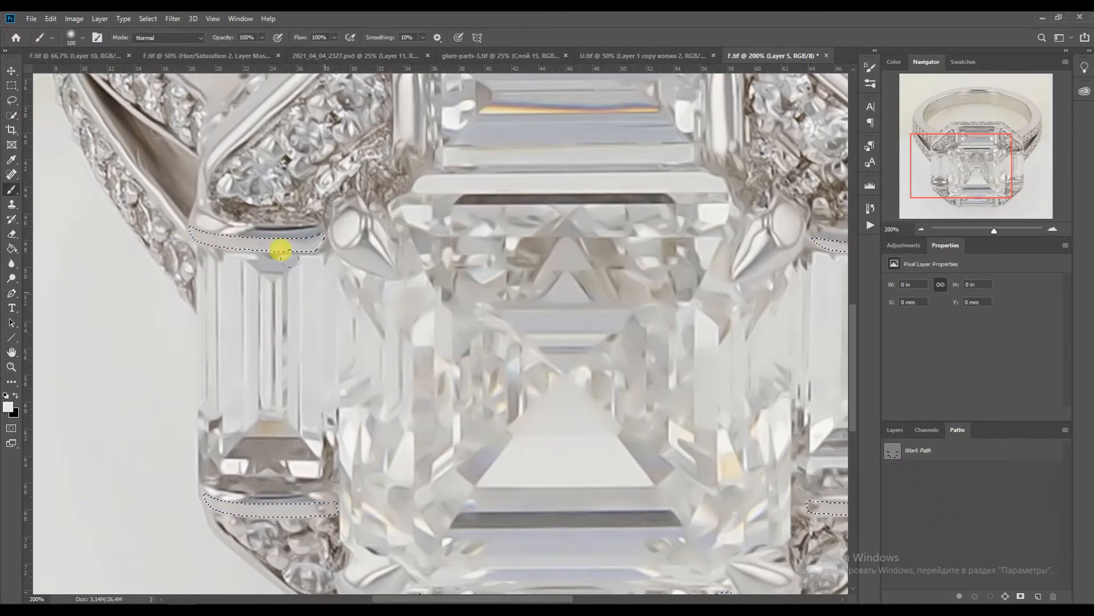
{"action": "key", "text": "bracketleft"}
{"action": "key", "text": "bracketleft"}
{"action": "key", "text": "bracketleft"}
{"action": "key", "text": "bracketleft"}
{"action": "key", "text": "bracketleft"}
{"action": "left_click_drag", "start_coordinate": [310, 209], "coordinate": [203, 222]}
{"action": "key", "text": "ctrl+z"}
{"action": "left_click_drag", "start_coordinate": [320, 228], "coordinate": [198, 219]}
Paint light highlights inside the selected lower left bar and bottom prongs, enlarging the brush for the right prong
{"action": "left_click", "coordinate": [953, 194]}
{"action": "mouse_move", "coordinate": [393, 357]}
{"action": "left_mouse_down"}
{"action": "mouse_move", "coordinate": [255, 339]}
{"action": "mouse_move", "coordinate": [378, 353]}
{"action": "mouse_move", "coordinate": [369, 431]}
{"action": "mouse_move", "coordinate": [481, 494]}
{"action": "left_mouse_up"}
{"action": "key", "text": "bracketright"}
{"action": "key", "text": "bracketright"}
{"action": "key", "text": "bracketright"}
{"action": "left_click_drag", "start_coordinate": [787, 493], "coordinate": [786, 442]}
Paint light highlights inside the selected metal bars above and below the right side baguette, and clear the selection
{"action": "left_click_drag", "start_coordinate": [957, 185], "coordinate": [1001, 172]}
{"action": "left_click_drag", "start_coordinate": [510, 462], "coordinate": [633, 452]}
{"action": "left_click_drag", "start_coordinate": [636, 197], "coordinate": [550, 201]}
{"action": "left_click_drag", "start_coordinate": [502, 464], "coordinate": [592, 464]}
{"action": "left_click_drag", "start_coordinate": [505, 164], "coordinate": [623, 152]}
{"action": "mouse_move", "coordinate": [980, 171]}
{"action": "left_mouse_down"}
{"action": "mouse_move", "coordinate": [965, 139]}
{"action": "mouse_move", "coordinate": [963, 170]}
{"action": "mouse_move", "coordinate": [947, 169]}
{"action": "left_mouse_up"}
{"action": "key", "text": "ctrl+d"}
Merge duplicates of the highlight layer and Background copy 4, and copy the ring's cut-out area onto a new layer
{"action": "left_click", "coordinate": [897, 432]}
{"action": "left_click", "coordinate": [921, 230]}
{"action": "left_click_drag", "start_coordinate": [965, 124], "coordinate": [963, 120]}
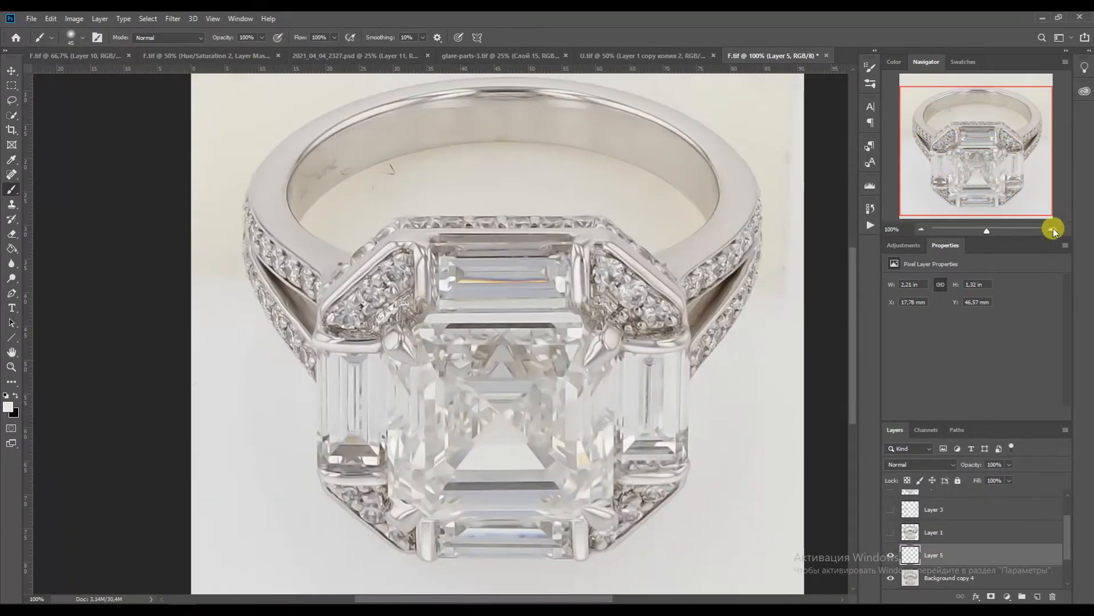
{"action": "left_click", "coordinate": [1053, 230]}
{"action": "left_click", "coordinate": [1053, 230]}
{"action": "left_click", "coordinate": [915, 577], "text": "shift"}
{"action": "key", "text": "ctrl+j"}
{"action": "key", "text": "ctrl+e"}
{"action": "left_click", "coordinate": [911, 534], "text": "ctrl"}
{"action": "key", "text": "ctrl+j"}
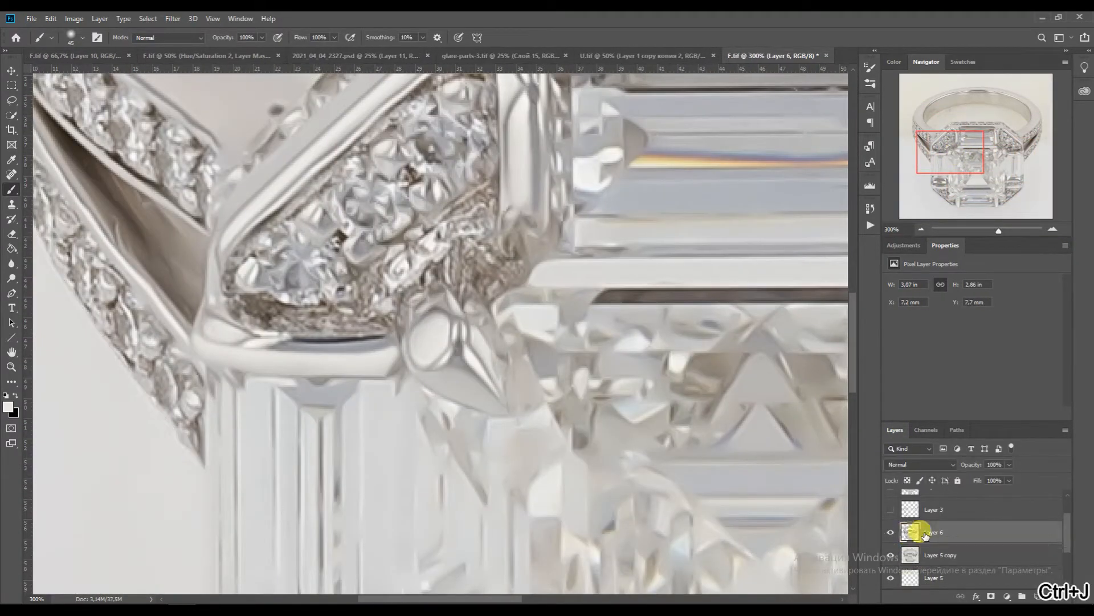
Add a new layer beneath the ring cut-out and fill it with white as the background
{"action": "scroll", "coordinate": [921, 538], "scroll_direction": "up", "scroll_amount": 2}
{"action": "left_click", "coordinate": [922, 230]}
{"action": "scroll", "coordinate": [912, 550], "scroll_direction": "down", "scroll_amount": 3}
{"action": "left_click", "coordinate": [935, 536]}
{"action": "left_click", "coordinate": [1037, 597]}
{"action": "left_click", "coordinate": [12, 249]}
{"action": "left_click", "coordinate": [6, 395]}
{"action": "left_click", "coordinate": [16, 396]}
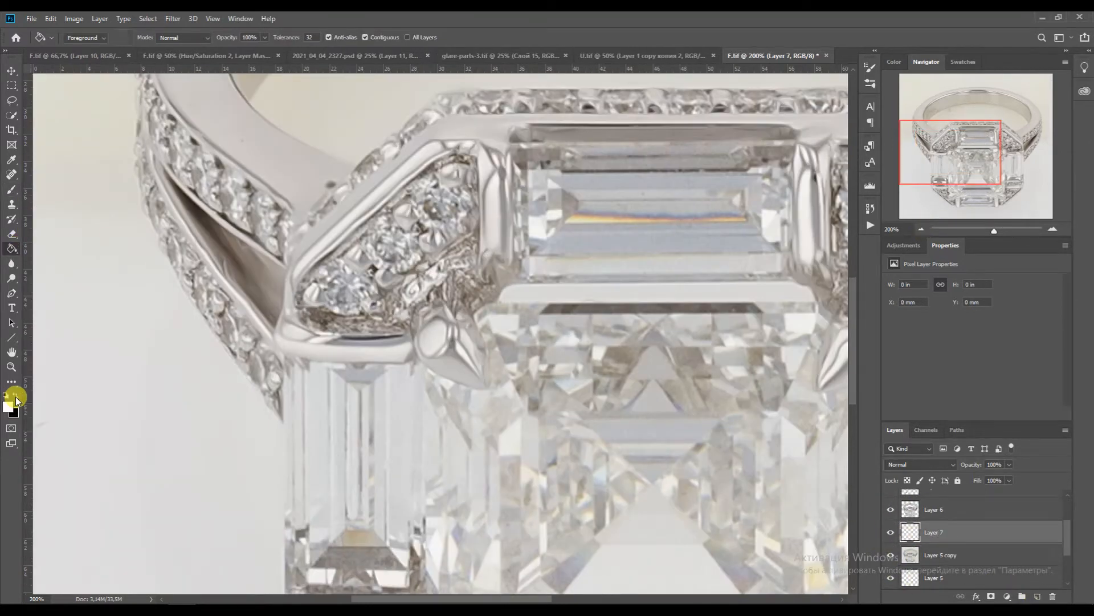
{"action": "left_click", "coordinate": [97, 250]}
Play the saved action that adds Levels, Hue/Saturation and Color Balance adjustment layers above the ring cut-out
{"action": "left_click", "coordinate": [11, 70]}
{"action": "left_click", "coordinate": [922, 230]}
{"action": "left_click_drag", "start_coordinate": [964, 149], "coordinate": [964, 135]}
{"action": "left_click", "coordinate": [914, 509]}
{"action": "scroll", "coordinate": [917, 512], "scroll_direction": "up", "scroll_amount": 3}
{"action": "left_click", "coordinate": [870, 225]}
{"action": "left_click", "coordinate": [744, 347]}
{"action": "left_click", "coordinate": [788, 542]}
{"action": "left_click", "coordinate": [871, 225]}
Clip the Levels, Hue/Saturation and Color Balance adjustment layers to the ring cut-out layer
{"action": "scroll", "coordinate": [915, 561], "scroll_direction": "down", "scroll_amount": 2}
{"action": "left_click", "coordinate": [913, 580], "text": "alt"}
{"action": "left_click", "coordinate": [912, 557], "text": "alt"}
{"action": "left_click", "coordinate": [913, 535], "text": "alt"}
{"action": "scroll", "coordinate": [920, 526], "scroll_direction": "down", "scroll_amount": 2}
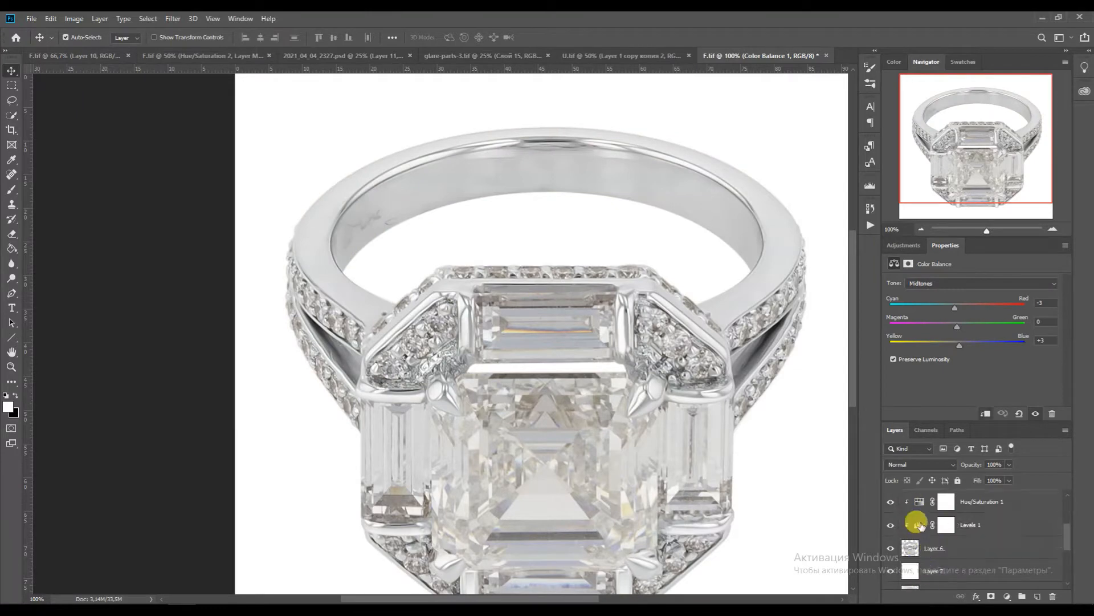
Set the Levels adjustment's shadow input to 37 and its highlight input to 226
{"action": "left_click", "coordinate": [919, 524]}
{"action": "left_click_drag", "start_coordinate": [1046, 366], "coordinate": [1037, 366]}
{"action": "mouse_move", "coordinate": [919, 366]}
{"action": "left_mouse_down"}
{"action": "mouse_move", "coordinate": [986, 365]}
{"action": "mouse_move", "coordinate": [931, 365]}
{"action": "left_mouse_up"}
{"action": "left_click", "coordinate": [920, 503]}
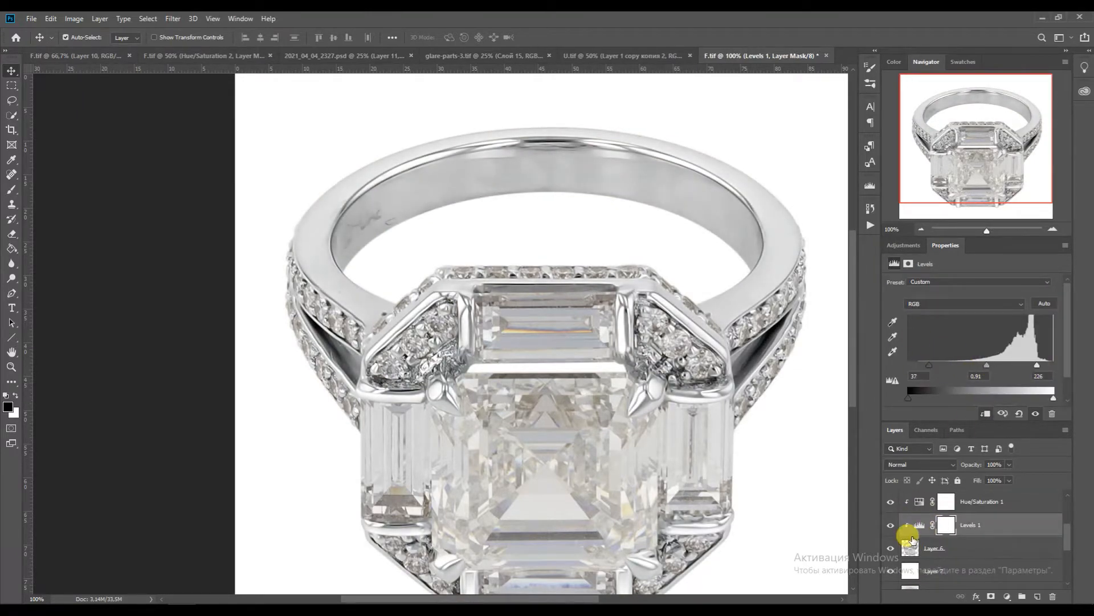
Delete the adjustment layers stacked above the ring cut-out
{"action": "scroll", "coordinate": [921, 506], "scroll_direction": "up", "scroll_amount": 3}
{"action": "left_click", "coordinate": [913, 543], "text": "shift"}
{"action": "scroll", "coordinate": [914, 545], "scroll_direction": "down", "scroll_amount": 3}
{"action": "left_click", "coordinate": [935, 550], "text": "shift"}
{"action": "scroll", "coordinate": [935, 550], "scroll_direction": "up", "scroll_amount": 1}
{"action": "left_click", "coordinate": [929, 549]}
{"action": "left_click", "coordinate": [917, 501], "text": "shift"}
{"action": "key", "text": "Delete"}
Replay the adjustment action on the ring cut-out and clip its three new adjustment layers to the ring
{"action": "left_click", "coordinate": [871, 225]}
{"action": "left_click", "coordinate": [788, 540]}
{"action": "left_click", "coordinate": [924, 560], "text": "alt"}
{"action": "left_click", "coordinate": [912, 536], "text": "alt"}
{"action": "left_click", "coordinate": [917, 513], "text": "alt"}
Duplicate the ring cut-out together with its clipped adjustment layers and merge the duplicates into one layer
{"action": "left_click", "coordinate": [917, 570], "text": "shift"}
{"action": "key", "text": "ctrl+j"}
{"action": "key", "text": "ctrl+e"}
Start a path at the band's lower left end and trace its border with the pavé stones and lower outer edge
{"action": "key", "text": "p"}
{"action": "left_click", "coordinate": [1054, 230]}
{"action": "scroll", "coordinate": [309, 458], "scroll_direction": "up", "scroll_amount": 4}
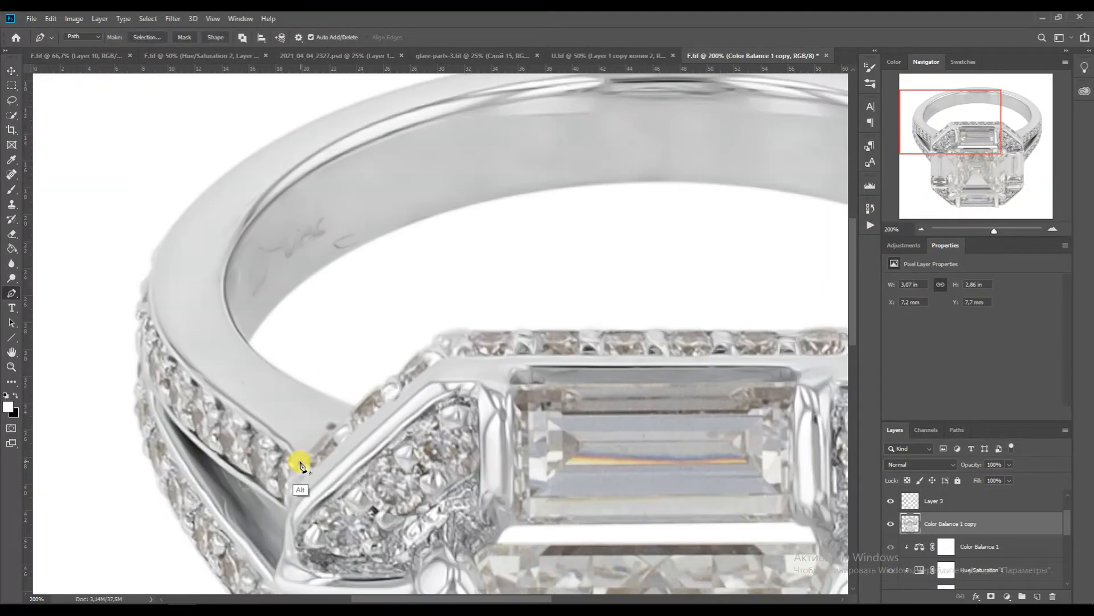
{"action": "left_click", "coordinate": [154, 279]}
{"action": "left_click_drag", "start_coordinate": [154, 278], "coordinate": [132, 347]}
{"action": "left_click", "coordinate": [159, 320]}
{"action": "left_click", "coordinate": [192, 367]}
{"action": "left_click_drag", "start_coordinate": [238, 405], "coordinate": [251, 413]}
Continue the path along the band's outer edge, up the left side and over the top towards the right
{"action": "scroll", "coordinate": [607, 139], "scroll_direction": "up", "scroll_amount": 3}
{"action": "left_click", "coordinate": [409, 217]}
{"action": "left_click_drag", "start_coordinate": [169, 362], "coordinate": [194, 265]}
{"action": "left_click", "coordinate": [249, 292]}
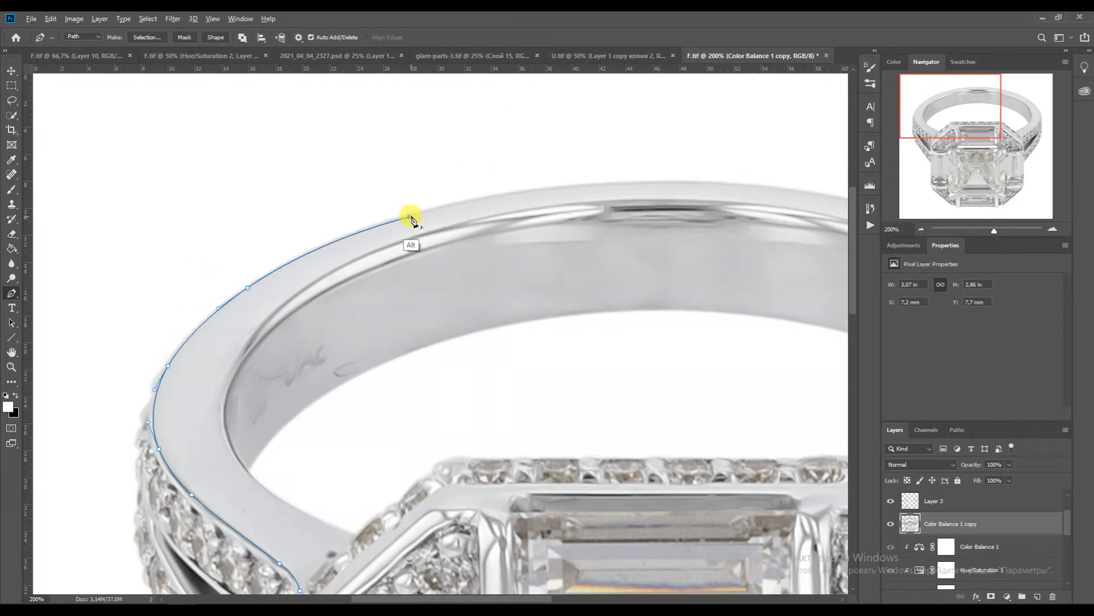
{"action": "left_click_drag", "start_coordinate": [409, 218], "coordinate": [523, 187]}
{"action": "scroll", "coordinate": [823, 182], "scroll_direction": "right", "scroll_amount": 3}
{"action": "left_click", "coordinate": [725, 218]}
{"action": "left_click_drag", "start_coordinate": [328, 187], "coordinate": [480, 141]}
{"action": "left_click", "coordinate": [454, 183]}
{"action": "left_click", "coordinate": [213, 218]}
{"action": "left_click_drag", "start_coordinate": [321, 184], "coordinate": [252, 187]}
Trace the band's outer edge down the right side to its border with the pavé stones
{"action": "left_click_drag", "start_coordinate": [725, 217], "coordinate": [812, 242]}
{"action": "left_click_drag", "start_coordinate": [811, 242], "coordinate": [724, 276]}
{"action": "left_click", "coordinate": [751, 384]}
{"action": "left_click_drag", "start_coordinate": [751, 384], "coordinate": [773, 465]}
{"action": "left_click", "coordinate": [651, 533]}
Trace the band's right end beside the setting and curve the path up the lower right inner edge
{"action": "left_click_drag", "start_coordinate": [979, 112], "coordinate": [978, 141]}
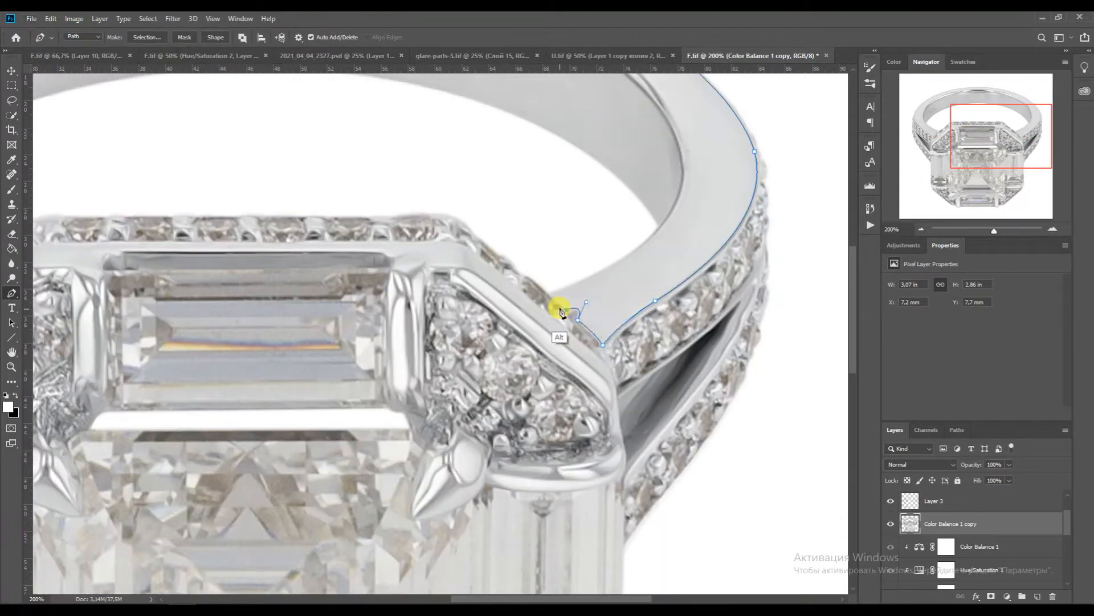
{"action": "left_click", "coordinate": [685, 177]}
{"action": "left_click_drag", "start_coordinate": [582, 286], "coordinate": [683, 250]}
{"action": "left_click_drag", "start_coordinate": [685, 177], "coordinate": [684, 129]}
{"action": "left_click", "coordinate": [992, 111]}
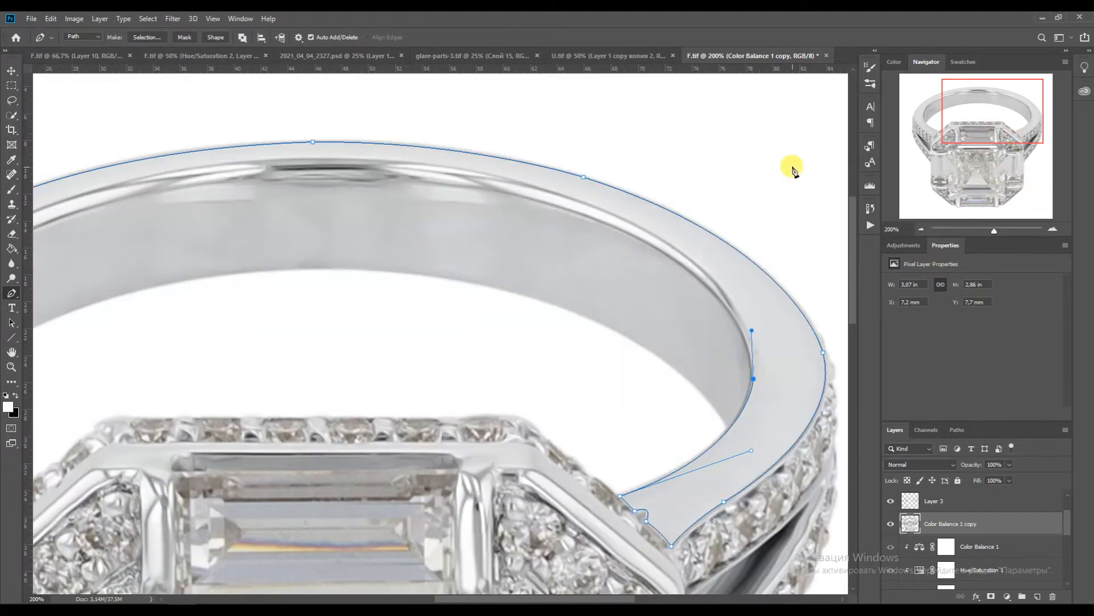
Extend the path along the face's inner edge to the top centre, adding an anchor to fit the upper right curve
{"action": "left_click", "coordinate": [307, 158]}
{"action": "left_click_drag", "start_coordinate": [752, 330], "coordinate": [755, 170]}
{"action": "left_click", "coordinate": [708, 274]}
{"action": "left_click_drag", "start_coordinate": [594, 165], "coordinate": [575, 154]}
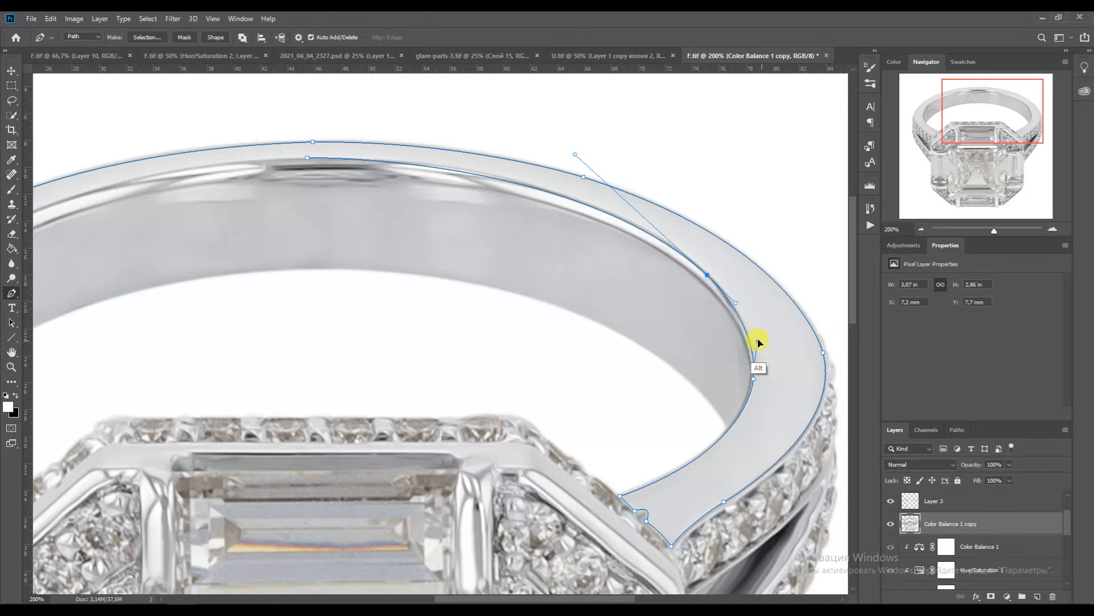
{"action": "left_click_drag", "start_coordinate": [760, 374], "coordinate": [758, 368]}
Trace the inner edge down the left side and finish the outline at the band's left end beside the setting
{"action": "left_click_drag", "start_coordinate": [957, 115], "coordinate": [919, 118]}
{"action": "left_click_drag", "start_coordinate": [605, 135], "coordinate": [160, 162]}
{"action": "left_click", "coordinate": [182, 356]}
{"action": "left_click", "coordinate": [242, 241]}
{"action": "left_click", "coordinate": [481, 128], "text": "alt"}
{"action": "left_click_drag", "start_coordinate": [404, 147], "coordinate": [404, 123]}
{"action": "left_click_drag", "start_coordinate": [183, 357], "coordinate": [187, 438]}
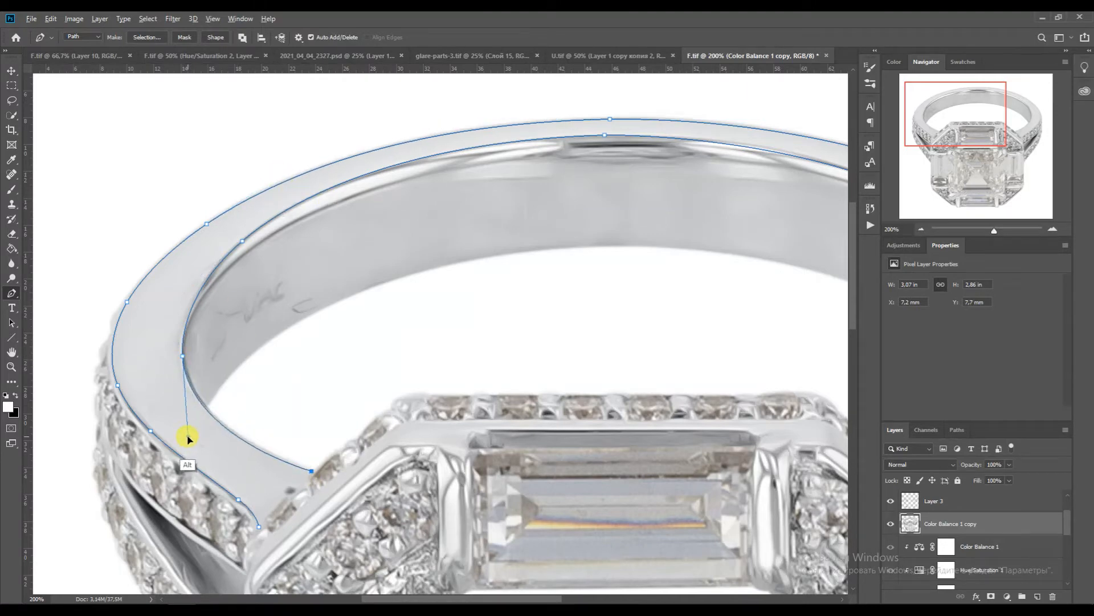
{"action": "key", "text": "ctrl+z"}
{"action": "left_click", "coordinate": [285, 495]}
{"action": "mouse_move", "coordinate": [301, 481]}
{"action": "left_mouse_down"}
{"action": "mouse_move", "coordinate": [287, 481]}
{"action": "mouse_move", "coordinate": [289, 497]}
{"action": "left_mouse_up"}
{"action": "key", "text": "ctrl+z"}
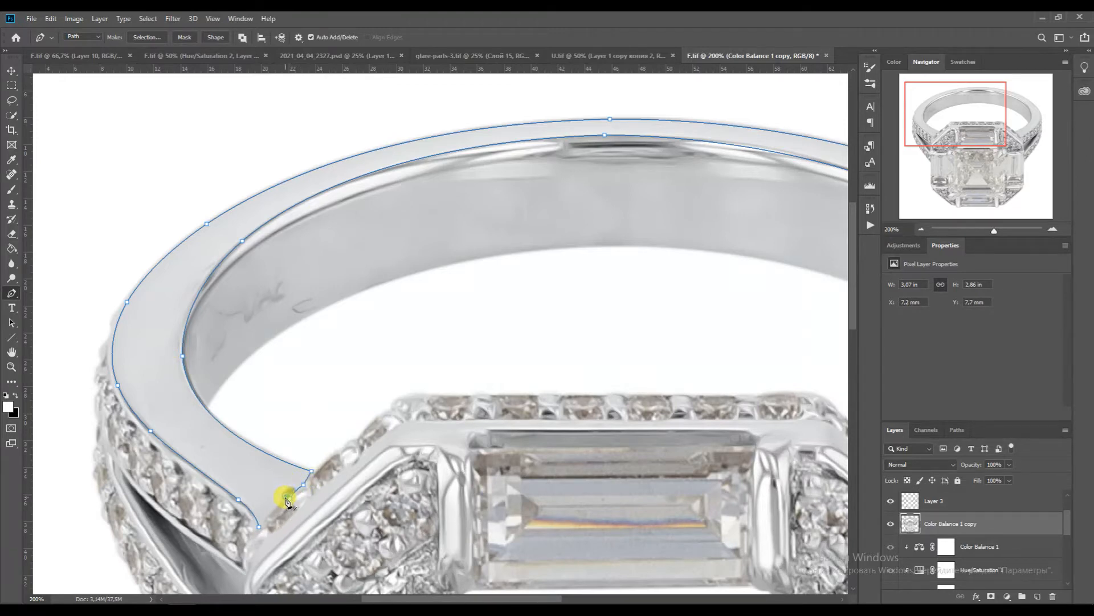
Load the band outline as a selection and copy that part of the ring to a new layer
{"action": "left_click", "coordinate": [957, 430]}
{"action": "left_click", "coordinate": [897, 452], "text": "ctrl"}
{"action": "left_click", "coordinate": [896, 431]}
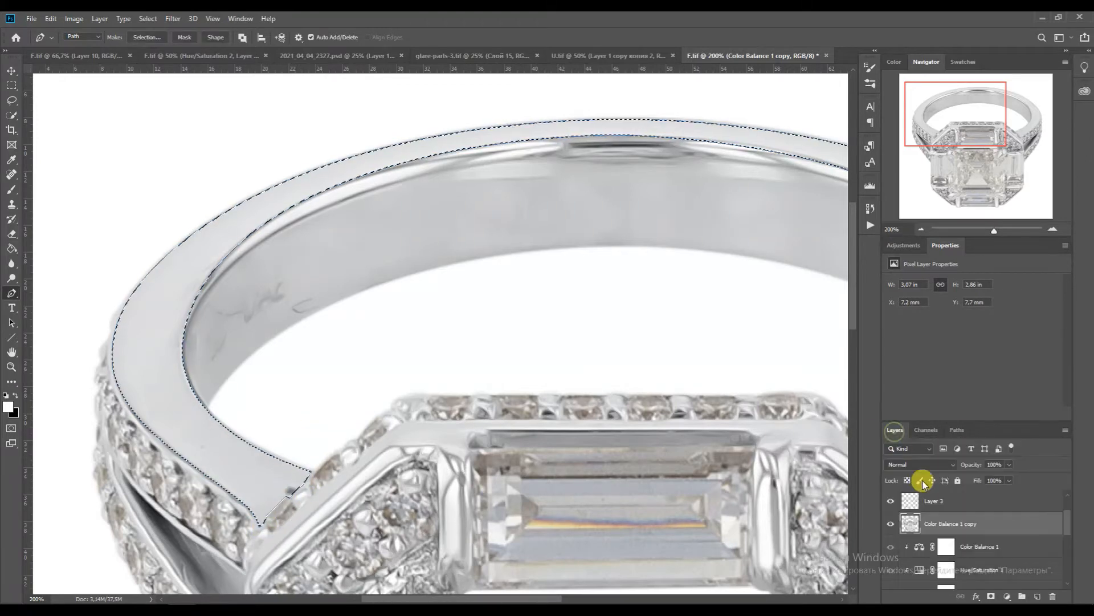
{"action": "key", "text": "ctrl+j"}
Bring the curved glare layer Слой 22 from glare-parts-3.tif into the ring document, with the band's path shown for placing it
{"action": "left_click", "coordinate": [957, 430]}
{"action": "left_click", "coordinate": [917, 451]}
{"action": "key", "text": "ctrl+minus"}
{"action": "key", "text": "v"}
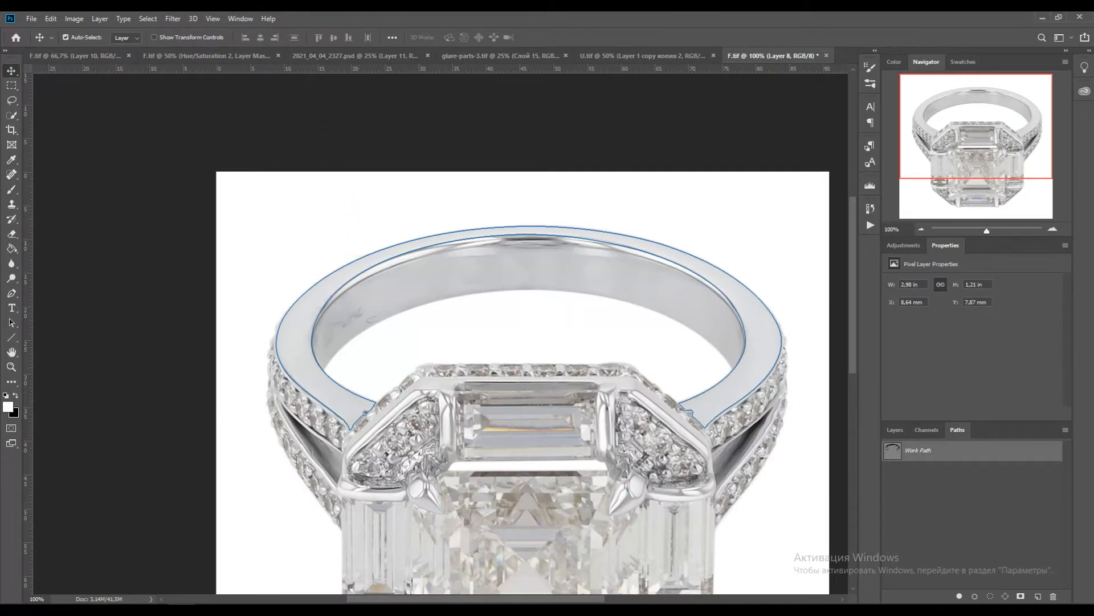
{"action": "mouse_move", "coordinate": [85, 605]}
{"action": "left_click", "coordinate": [182, 570]}
{"action": "left_click_drag", "start_coordinate": [317, 417], "coordinate": [840, 52]}
{"action": "left_click_drag", "start_coordinate": [502, 489], "coordinate": [546, 313]}
{"action": "left_click", "coordinate": [946, 513]}
{"action": "left_click", "coordinate": [895, 430]}
Transform the glare to fit over the left half of the band and clip it to the copied band layer
{"action": "left_click_drag", "start_coordinate": [429, 285], "coordinate": [311, 306]}
{"action": "key", "text": "ctrl+t"}
{"action": "left_click_drag", "start_coordinate": [570, 176], "coordinate": [489, 263]}
{"action": "left_click_drag", "start_coordinate": [446, 285], "coordinate": [437, 248]}
{"action": "left_click_drag", "start_coordinate": [374, 452], "coordinate": [376, 437]}
{"action": "left_click_drag", "start_coordinate": [374, 224], "coordinate": [397, 231]}
{"action": "left_click_drag", "start_coordinate": [279, 334], "coordinate": [277, 334]}
{"action": "left_click_drag", "start_coordinate": [504, 231], "coordinate": [530, 225]}
{"action": "left_click", "coordinate": [547, 37]}
{"action": "left_click", "coordinate": [915, 535], "text": "alt"}
Warp the clipped glare so that its curve follows the left half of the band up to the top
{"action": "key", "text": "ctrl+t"}
{"action": "right_click", "coordinate": [420, 287]}
{"action": "left_click", "coordinate": [438, 360]}
{"action": "left_click_drag", "start_coordinate": [274, 367], "coordinate": [266, 351]}
{"action": "left_click_drag", "start_coordinate": [275, 297], "coordinate": [276, 303]}
{"action": "left_click_drag", "start_coordinate": [358, 226], "coordinate": [360, 225]}
{"action": "left_click_drag", "start_coordinate": [523, 226], "coordinate": [591, 218]}
{"action": "left_click_drag", "start_coordinate": [440, 226], "coordinate": [436, 224]}
{"action": "left_click_drag", "start_coordinate": [358, 438], "coordinate": [356, 460]}
{"action": "left_click_drag", "start_coordinate": [359, 366], "coordinate": [369, 364]}
{"action": "left_click_drag", "start_coordinate": [356, 460], "coordinate": [348, 471]}
{"action": "left_click_drag", "start_coordinate": [374, 388], "coordinate": [378, 383]}
{"action": "mouse_move", "coordinate": [275, 437]}
{"action": "left_mouse_down"}
{"action": "mouse_move", "coordinate": [291, 423]}
{"action": "mouse_move", "coordinate": [276, 439]}
{"action": "left_mouse_up"}
{"action": "left_click_drag", "start_coordinate": [277, 303], "coordinate": [266, 304]}
{"action": "key", "text": "Return"}
Duplicate the glare, flip the copy horizontally, move it over the right half of the band and clip it as well
{"action": "key", "text": "ctrl+j"}
{"action": "key", "text": "ctrl+t"}
{"action": "right_click", "coordinate": [475, 295]}
{"action": "left_click", "coordinate": [545, 439]}
{"action": "left_click_drag", "start_coordinate": [508, 293], "coordinate": [727, 293]}
{"action": "key", "text": "Return"}
{"action": "left_click", "coordinate": [927, 533], "text": "alt"}
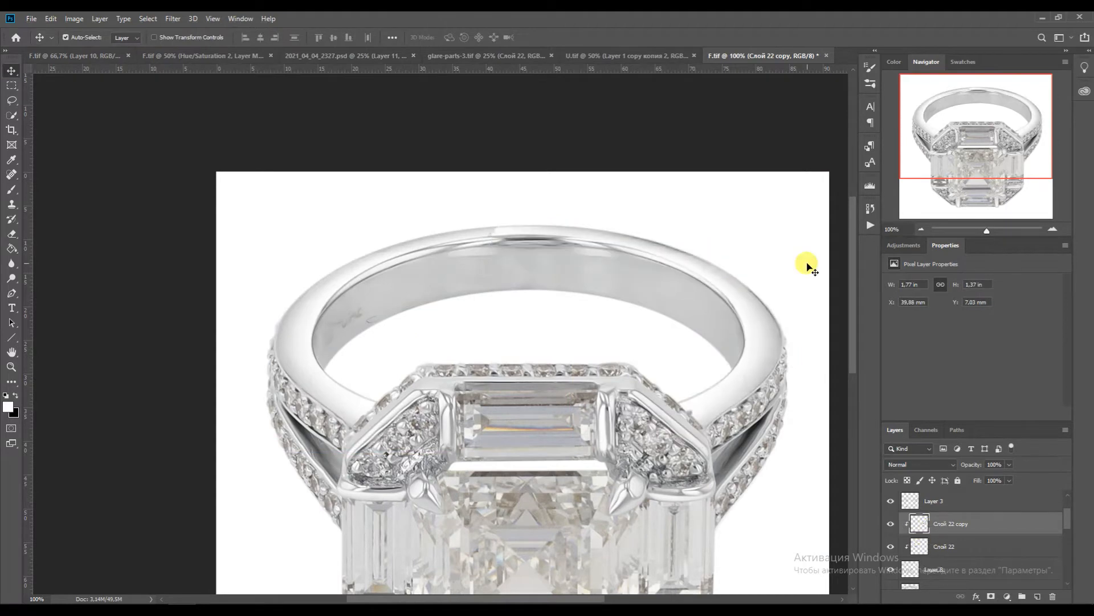
Erase the seam at the top where the two glares meet and merge them into one layer
{"action": "key", "text": "e"}
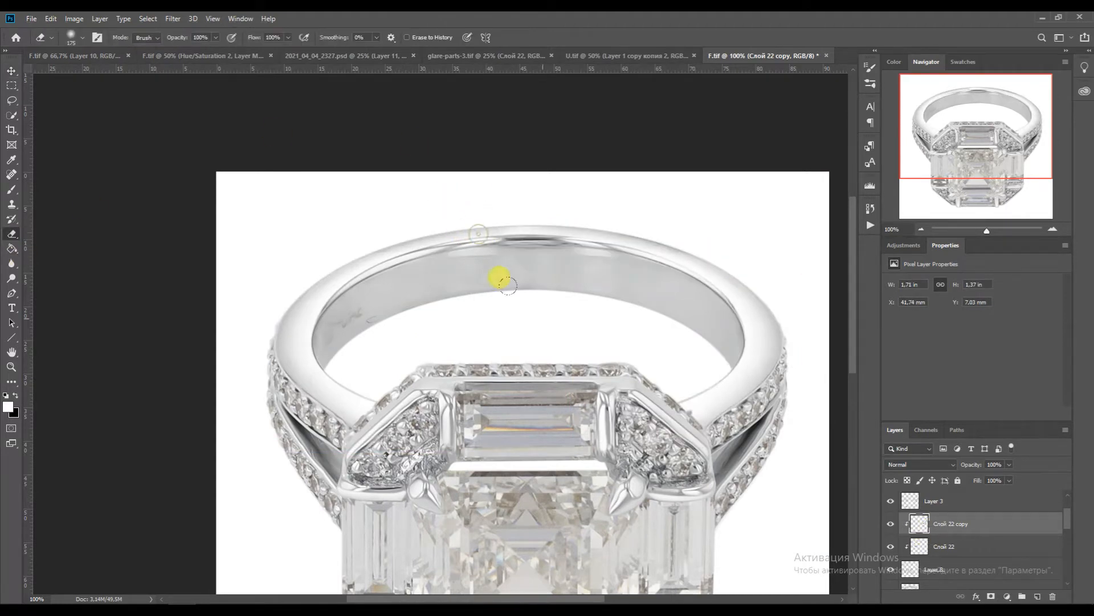
{"action": "key", "text": "ctrl+e"}
{"action": "left_click", "coordinate": [871, 225]}
{"action": "scroll", "coordinate": [765, 349], "scroll_direction": "up", "scroll_amount": 2}
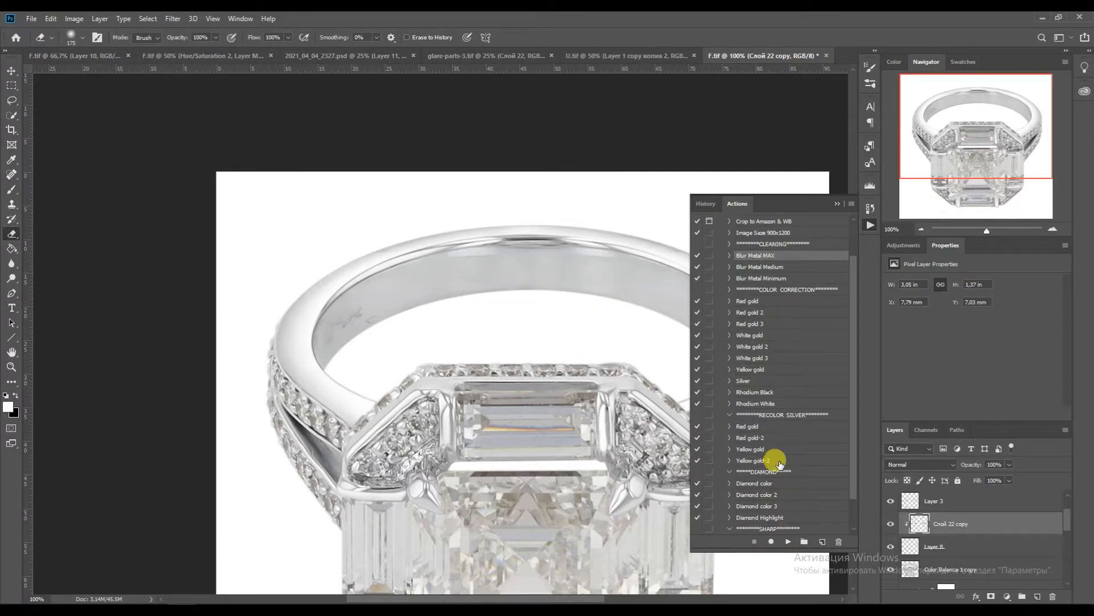
{"action": "mouse_move", "coordinate": [951, 149]}
{"action": "left_mouse_down"}
{"action": "mouse_move", "coordinate": [960, 128]}
{"action": "mouse_move", "coordinate": [963, 136]}
{"action": "left_mouse_up"}
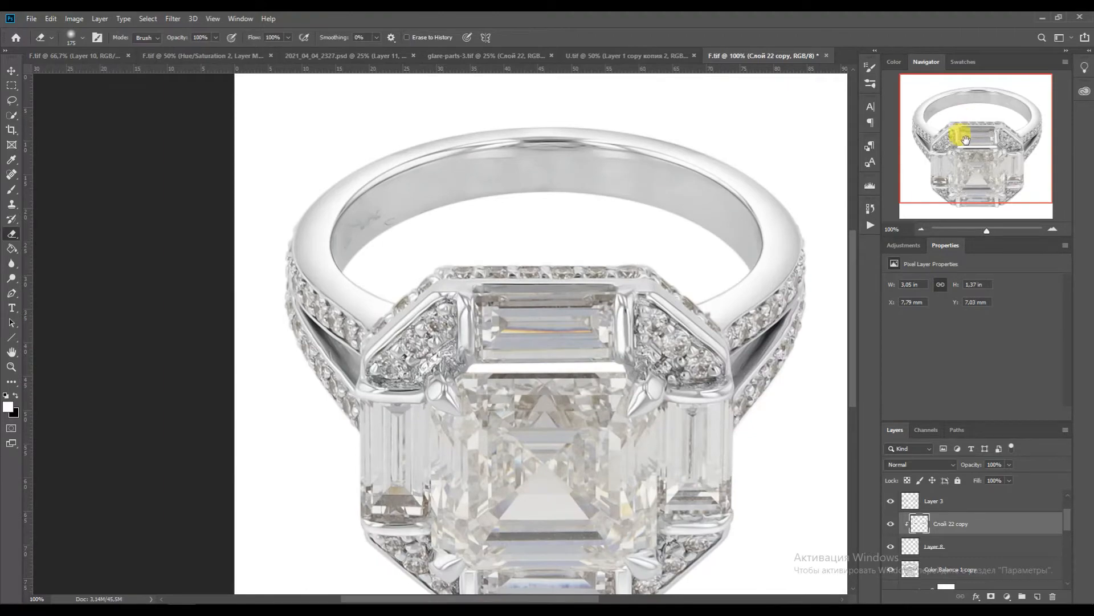
Duplicate the merged ring layer as a clipped copy and sample a grey from the ring for the brush
{"action": "left_click", "coordinate": [918, 562]}
{"action": "key", "text": "ctrl+j"}
{"action": "left_click", "coordinate": [11, 190]}
{"action": "scroll", "coordinate": [329, 341], "scroll_direction": "up", "scroll_amount": 3}
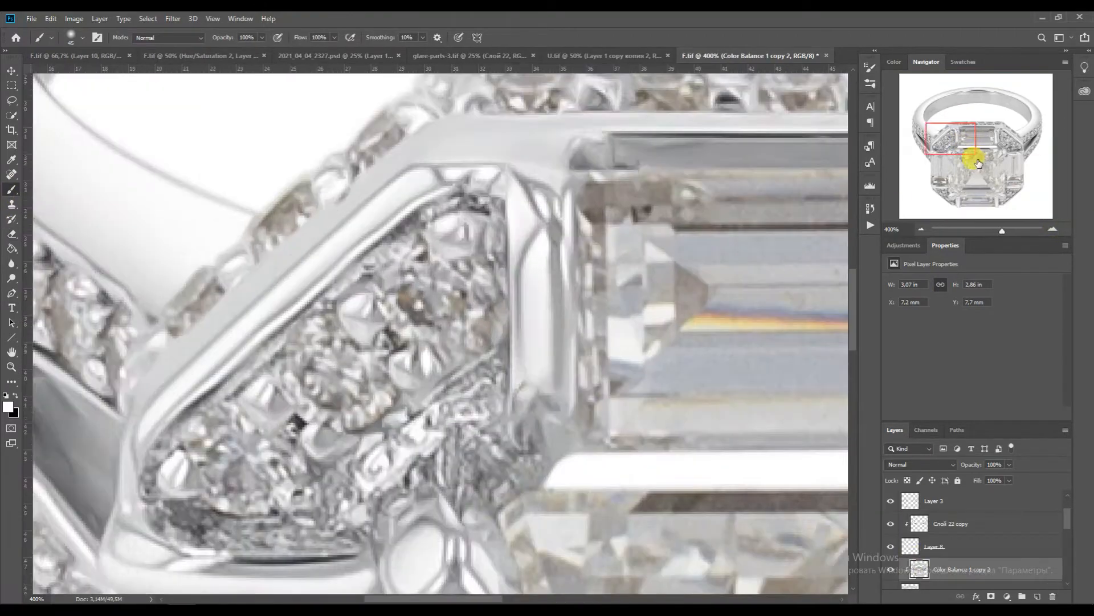
{"action": "left_click", "coordinate": [410, 423], "text": "alt"}
Paint a thin grey contour along the band's outer edge from the upper left side to the top
{"action": "scroll", "coordinate": [354, 257], "scroll_direction": "up", "scroll_amount": 5}
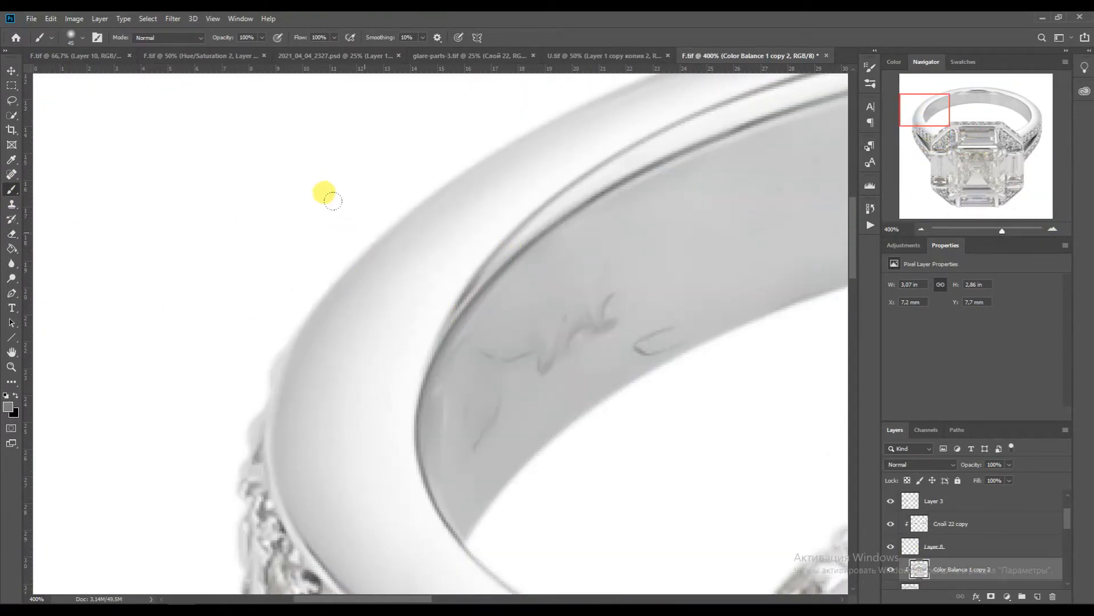
{"action": "left_click_drag", "start_coordinate": [388, 228], "coordinate": [288, 338]}
{"action": "key", "text": "ctrl+z"}
{"action": "left_click_drag", "start_coordinate": [439, 199], "coordinate": [616, 77]}
{"action": "left_click_drag", "start_coordinate": [938, 122], "coordinate": [956, 113]}
{"action": "mouse_move", "coordinate": [342, 217]}
{"action": "left_mouse_down"}
{"action": "mouse_move", "coordinate": [523, 146]}
{"action": "mouse_move", "coordinate": [751, 117]}
{"action": "left_mouse_up"}
{"action": "left_click_drag", "start_coordinate": [958, 109], "coordinate": [975, 102]}
{"action": "mouse_move", "coordinate": [454, 206]}
{"action": "left_mouse_down"}
{"action": "mouse_move", "coordinate": [493, 195]}
{"action": "mouse_move", "coordinate": [842, 196]}
{"action": "left_mouse_up"}
Continue the grey contour along the band's outer edge from the top down the right side
{"action": "left_click_drag", "start_coordinate": [960, 98], "coordinate": [988, 94]}
{"action": "left_click_drag", "start_coordinate": [408, 262], "coordinate": [834, 341]}
{"action": "left_click_drag", "start_coordinate": [986, 93], "coordinate": [1004, 100]}
{"action": "left_click_drag", "start_coordinate": [542, 230], "coordinate": [781, 341]}
{"action": "left_click_drag", "start_coordinate": [995, 98], "coordinate": [1011, 110]}
{"action": "left_click_drag", "start_coordinate": [512, 155], "coordinate": [706, 323]}
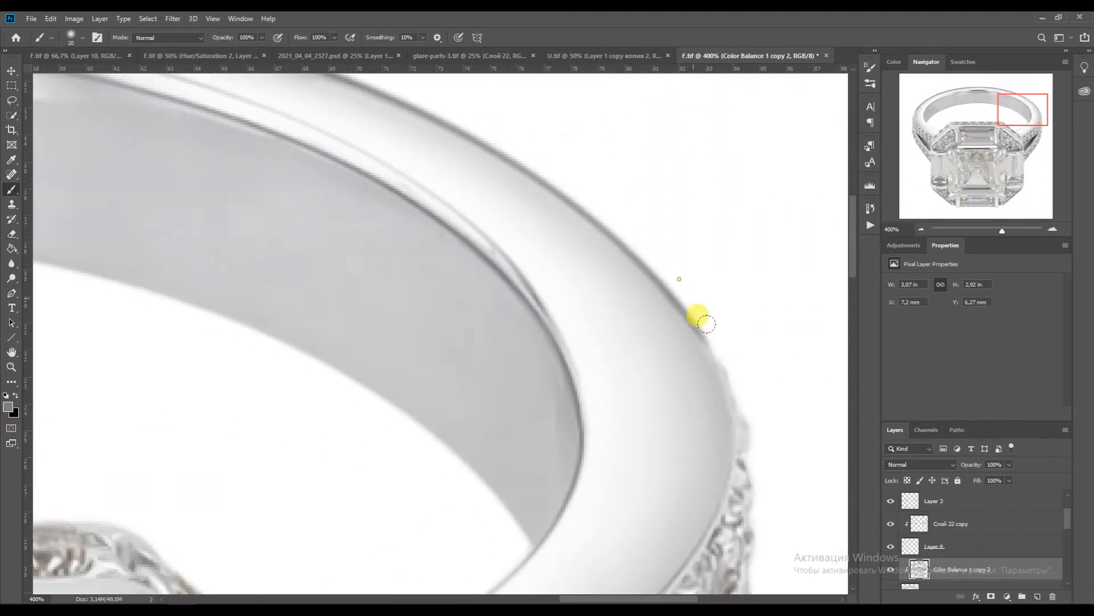
Paint the grey contour where the band meets the pavé stones, on the right shoulder and on the left shoulder
{"action": "left_click_drag", "start_coordinate": [1006, 111], "coordinate": [1007, 126]}
{"action": "left_click_drag", "start_coordinate": [715, 201], "coordinate": [703, 265]}
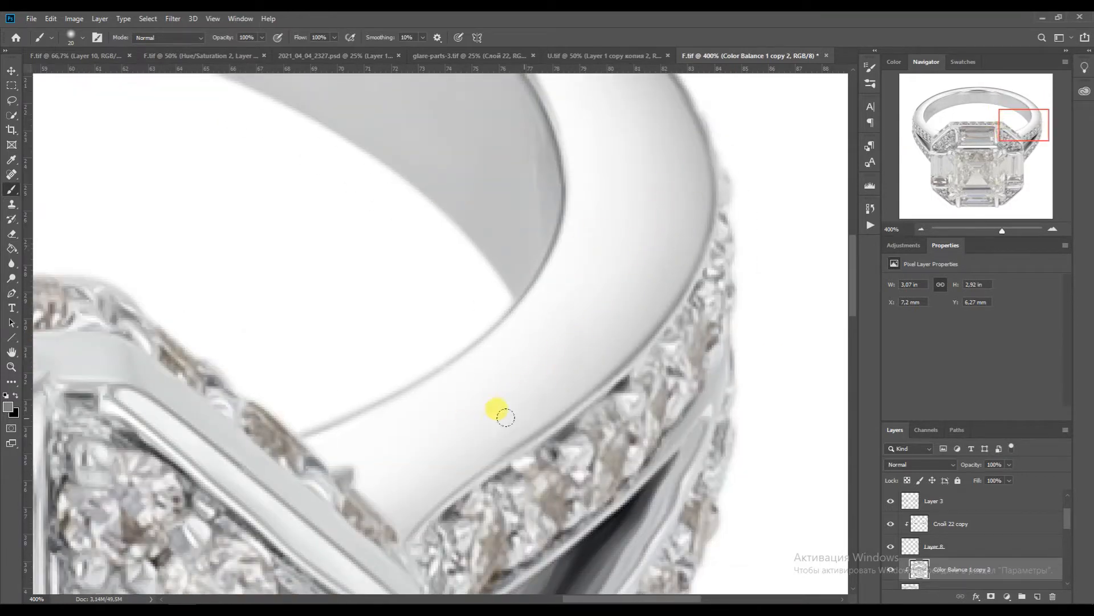
{"action": "left_click_drag", "start_coordinate": [520, 452], "coordinate": [451, 493]}
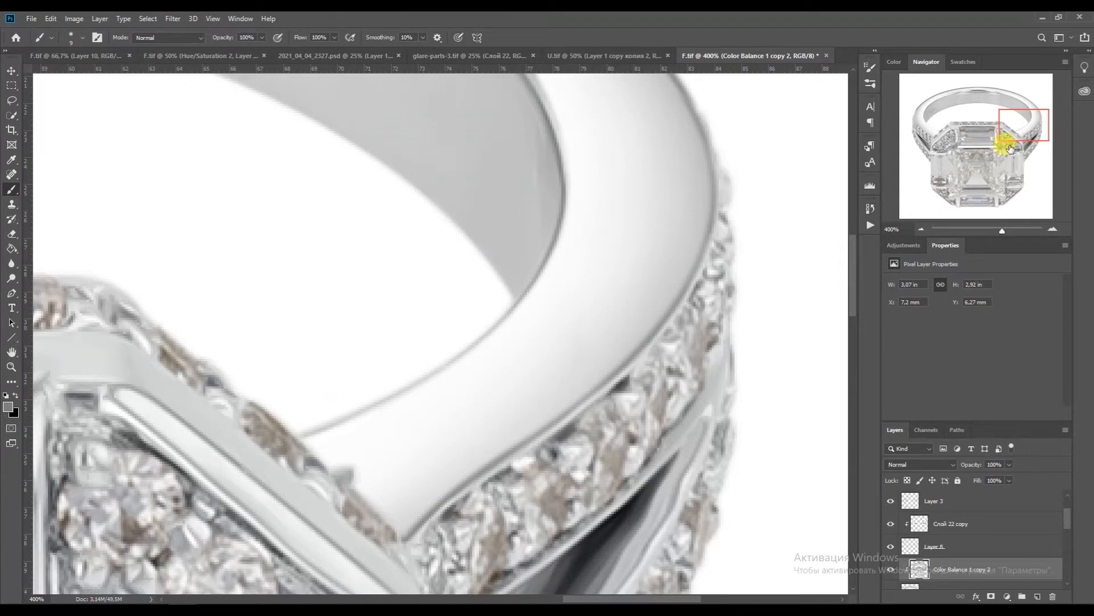
{"action": "left_click_drag", "start_coordinate": [1010, 149], "coordinate": [912, 149]}
{"action": "key", "text": "bracketleft"}
{"action": "mouse_move", "coordinate": [315, 313]}
{"action": "left_mouse_down"}
{"action": "mouse_move", "coordinate": [496, 452]}
{"action": "mouse_move", "coordinate": [521, 491]}
{"action": "left_mouse_up"}
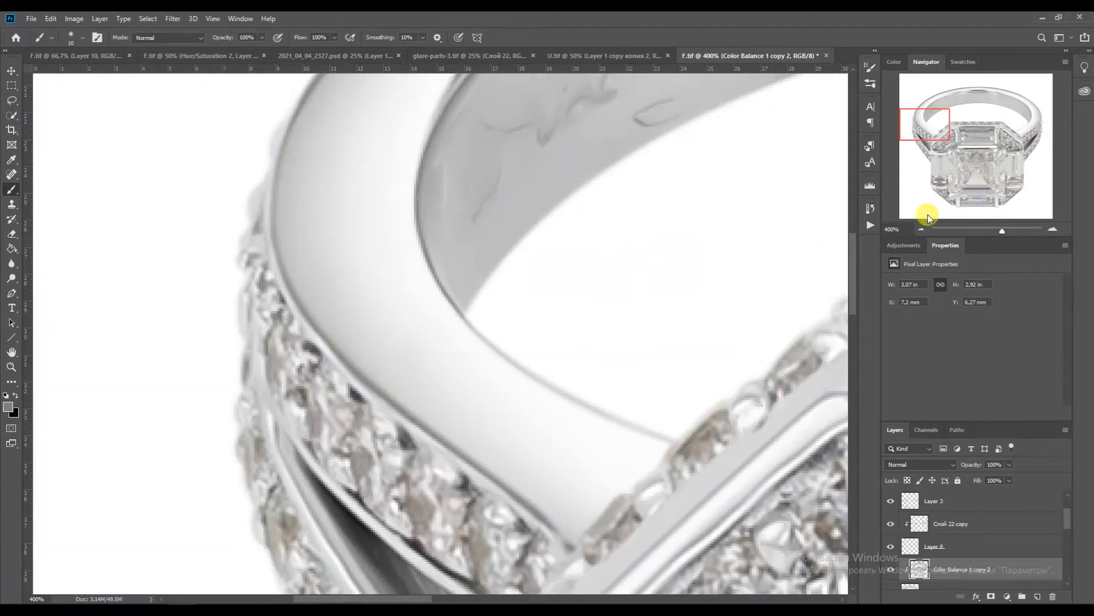
{"action": "left_click", "coordinate": [923, 110]}
{"action": "key", "text": "bracketright"}
{"action": "key", "text": "ctrl+minus"}
{"action": "left_click_drag", "start_coordinate": [927, 201], "coordinate": [942, 117]}
{"action": "key", "text": "ctrl+minus"}
{"action": "key", "text": "ctrl+minus"}
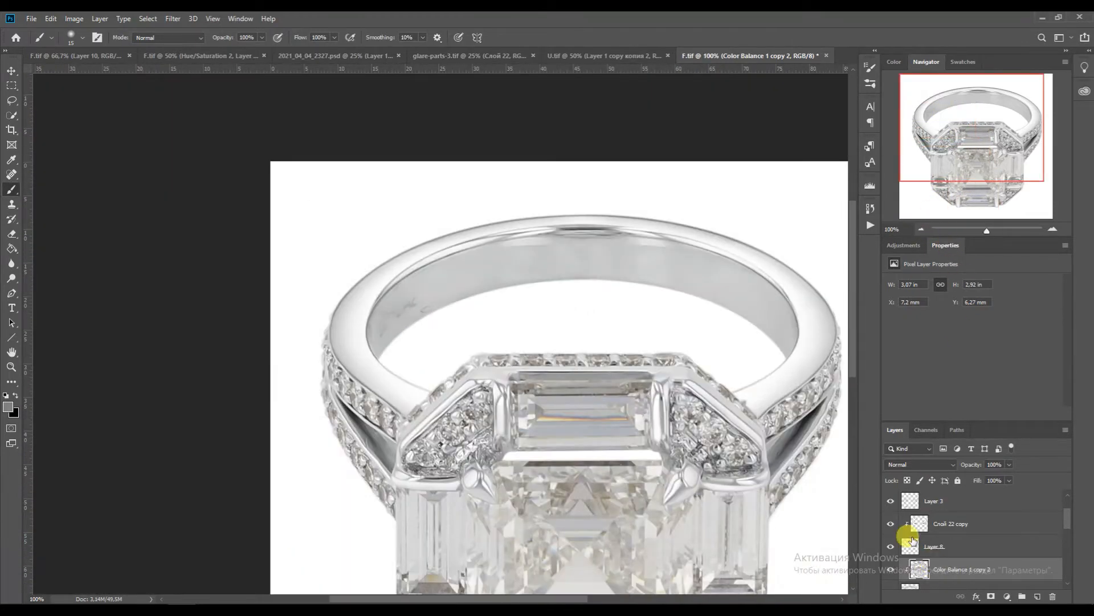
{"action": "left_click_drag", "start_coordinate": [950, 141], "coordinate": [958, 161]}
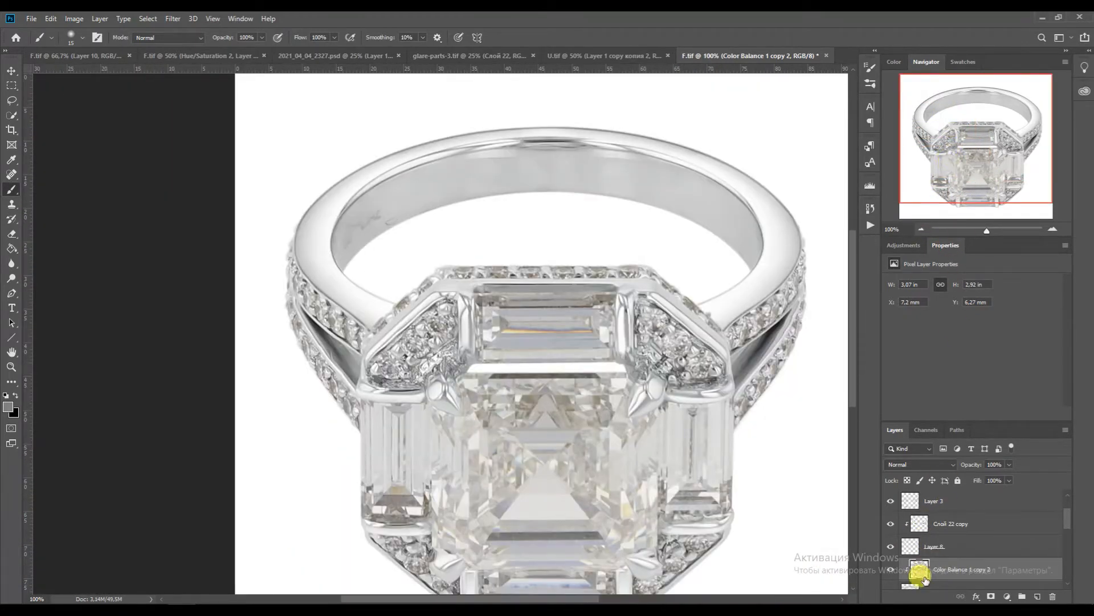
Outline the dark metal gap between the pavé rows on the left shoulder with the Pen tool
{"action": "key", "text": "p"}
{"action": "left_click", "coordinate": [1053, 229]}
{"action": "left_click", "coordinate": [1052, 229]}
{"action": "left_click", "coordinate": [1053, 229]}
{"action": "left_click", "coordinate": [925, 144]}
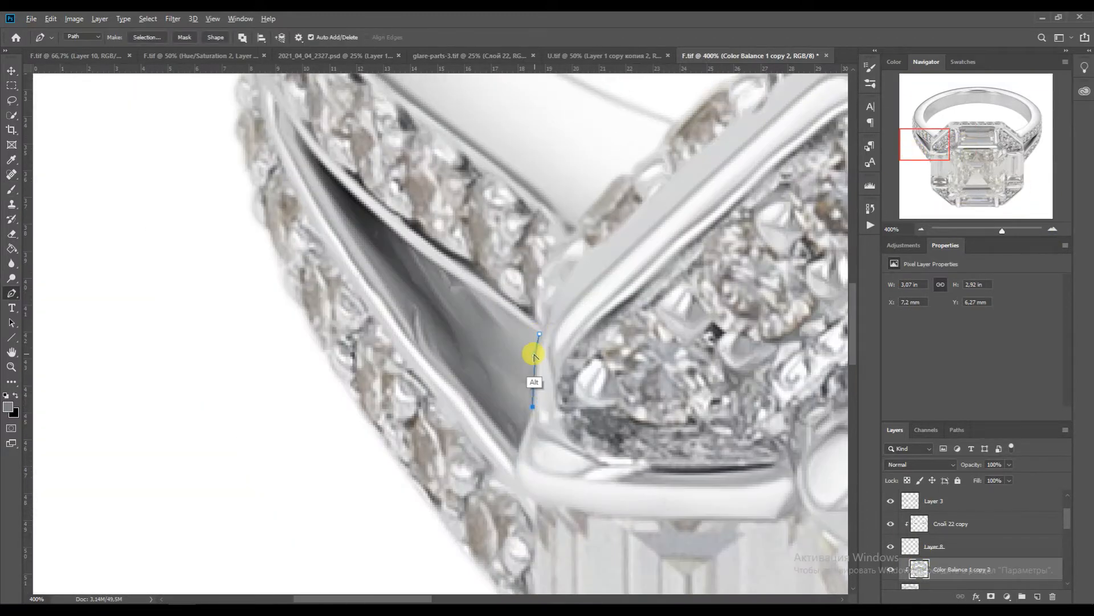
{"action": "left_click_drag", "start_coordinate": [373, 289], "coordinate": [370, 286]}
{"action": "left_click", "coordinate": [539, 333]}
{"action": "left_click_drag", "start_coordinate": [353, 189], "coordinate": [367, 208]}
Outline the dark metal gap between the pavé rows on the right shoulder with the Pen tool
{"action": "left_click_drag", "start_coordinate": [925, 148], "coordinate": [1019, 144]}
{"action": "left_click_drag", "start_coordinate": [705, 162], "coordinate": [649, 259]}
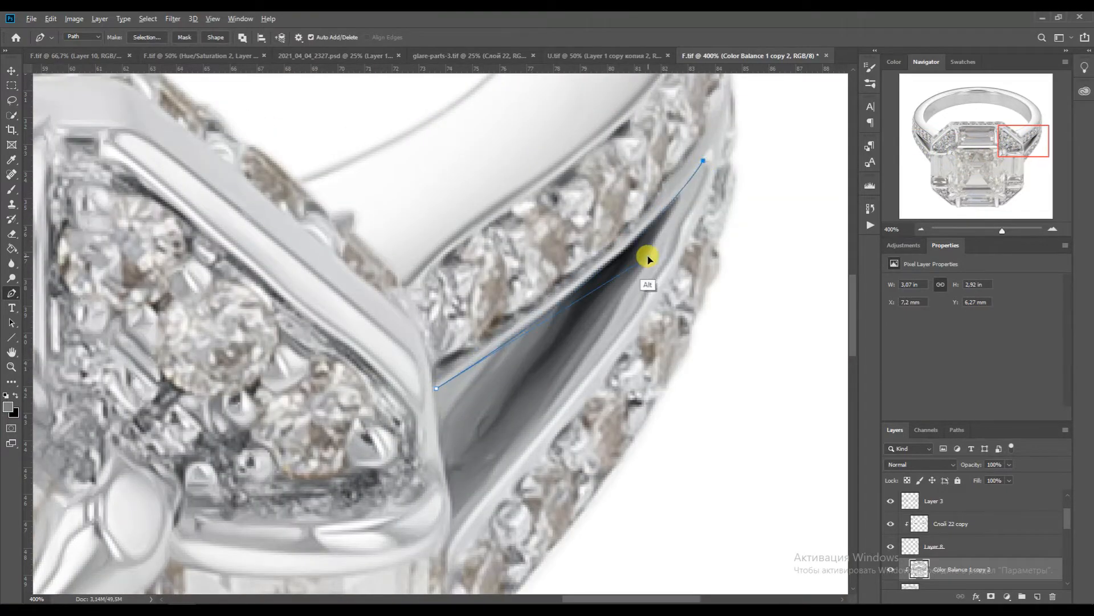
{"action": "left_click", "coordinate": [454, 536]}
{"action": "left_click_drag", "start_coordinate": [687, 222], "coordinate": [654, 313]}
{"action": "left_click", "coordinate": [536, 427]}
{"action": "left_click_drag", "start_coordinate": [536, 425], "coordinate": [539, 429]}
{"action": "left_click_drag", "start_coordinate": [677, 251], "coordinate": [687, 255]}
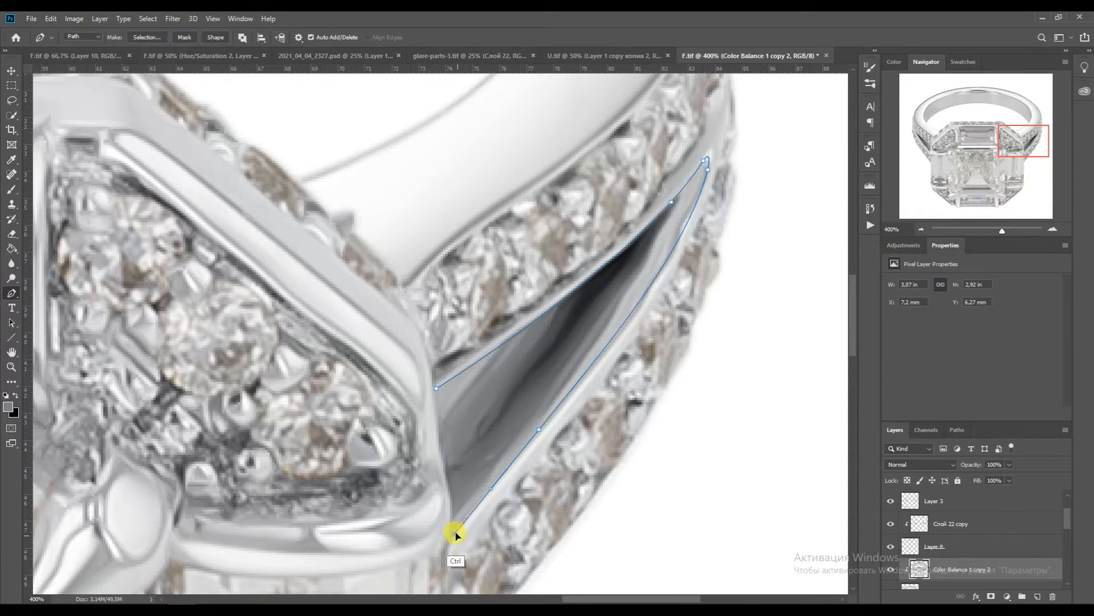
Convert the work path around both shoulder gaps into a selection
{"action": "left_click", "coordinate": [956, 430]}
{"action": "right_click", "coordinate": [571, 102]}
{"action": "left_click", "coordinate": [623, 151]}
{"action": "key", "text": "Return"}
Smooth the metal inside both selected shoulder gaps with a filter and clear the selection
{"action": "left_click_drag", "start_coordinate": [1009, 142], "coordinate": [925, 141]}
{"action": "left_click", "coordinate": [172, 18]}
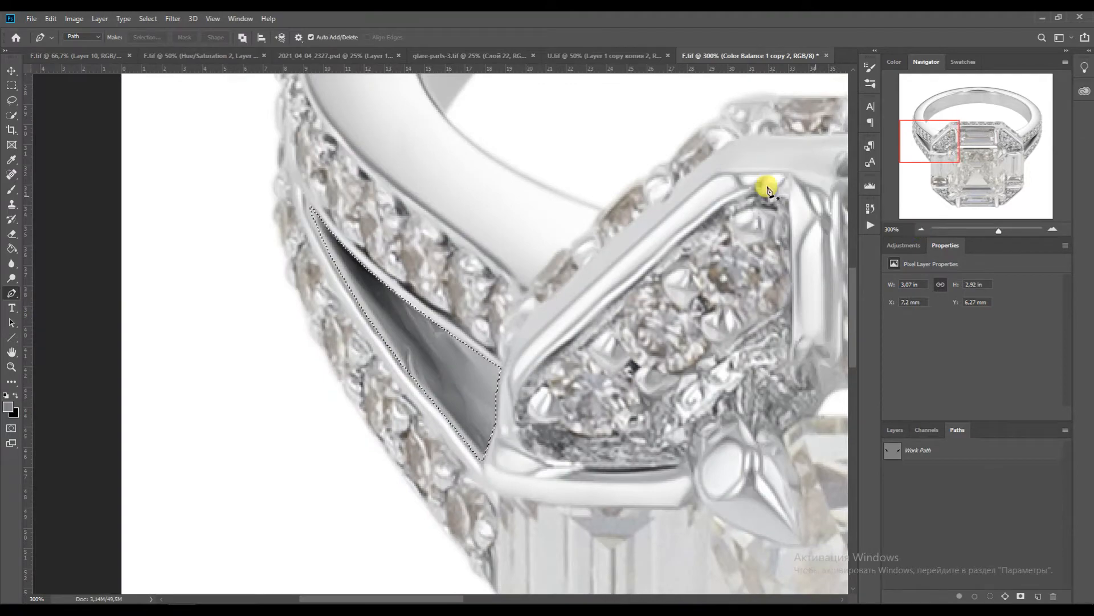
{"action": "left_click", "coordinate": [173, 18]}
{"action": "mouse_move", "coordinate": [239, 150]}
{"action": "left_click", "coordinate": [339, 192]}
{"action": "left_click_drag", "start_coordinate": [202, 252], "coordinate": [210, 252]}
{"action": "left_click", "coordinate": [336, 98]}
{"action": "left_click_drag", "start_coordinate": [928, 141], "coordinate": [1008, 142]}
{"action": "key", "text": "ctrl+d"}
Duplicate the retouched ring layers from Слой 22 copy downward and merge the duplicates into a single layer
{"action": "left_click", "coordinate": [921, 229]}
{"action": "left_click", "coordinate": [921, 230]}
{"action": "left_click", "coordinate": [921, 229]}
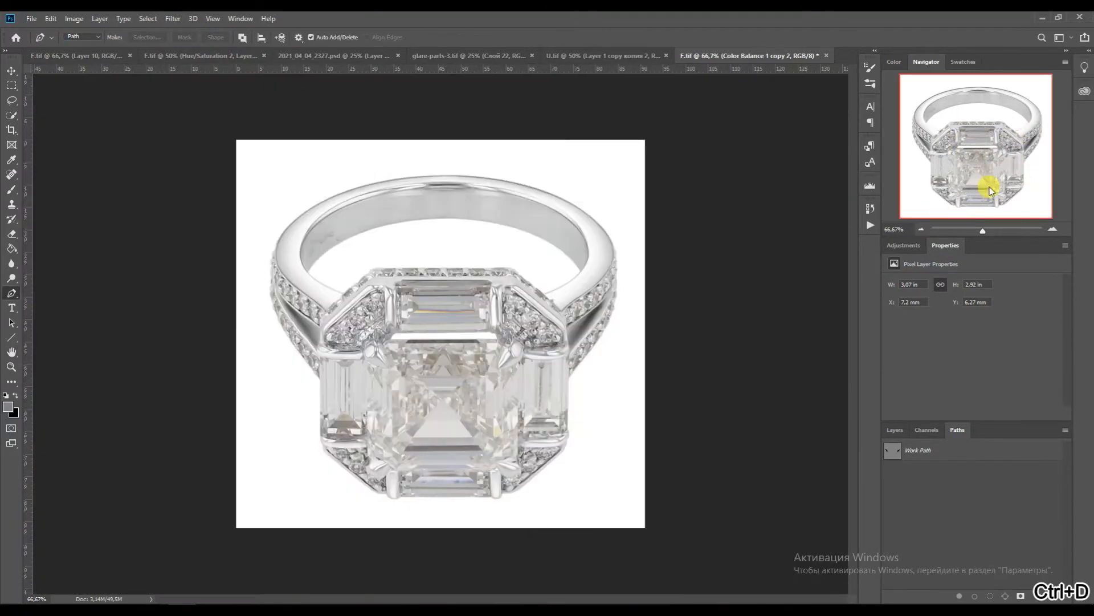
{"action": "left_click", "coordinate": [895, 430]}
{"action": "left_click", "coordinate": [922, 522]}
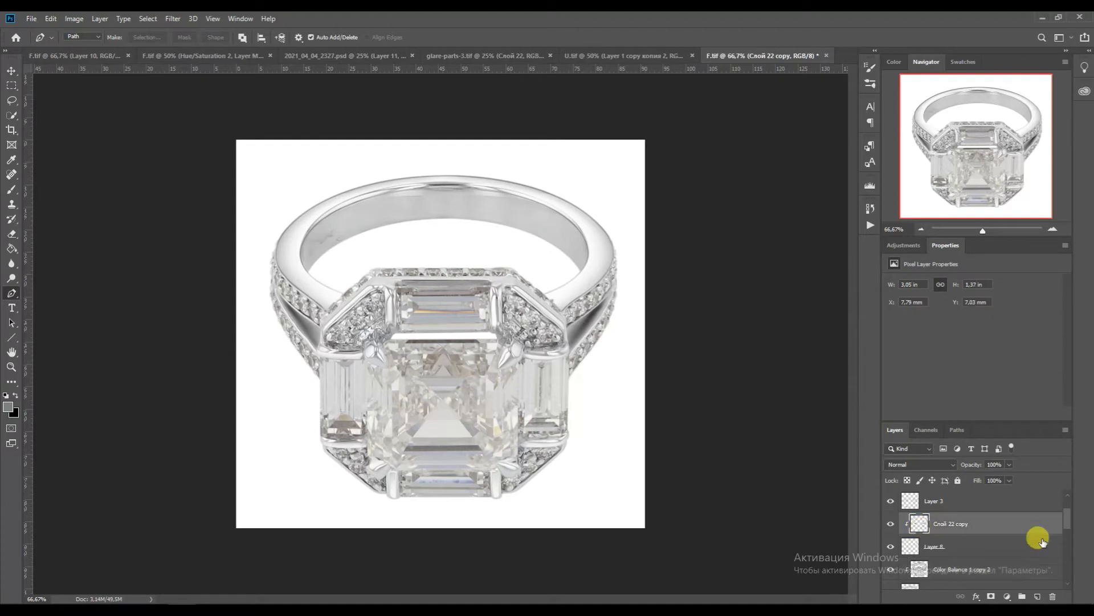
{"action": "scroll", "coordinate": [928, 544], "scroll_direction": "down", "scroll_amount": 1}
{"action": "key", "text": "ctrl+e"}
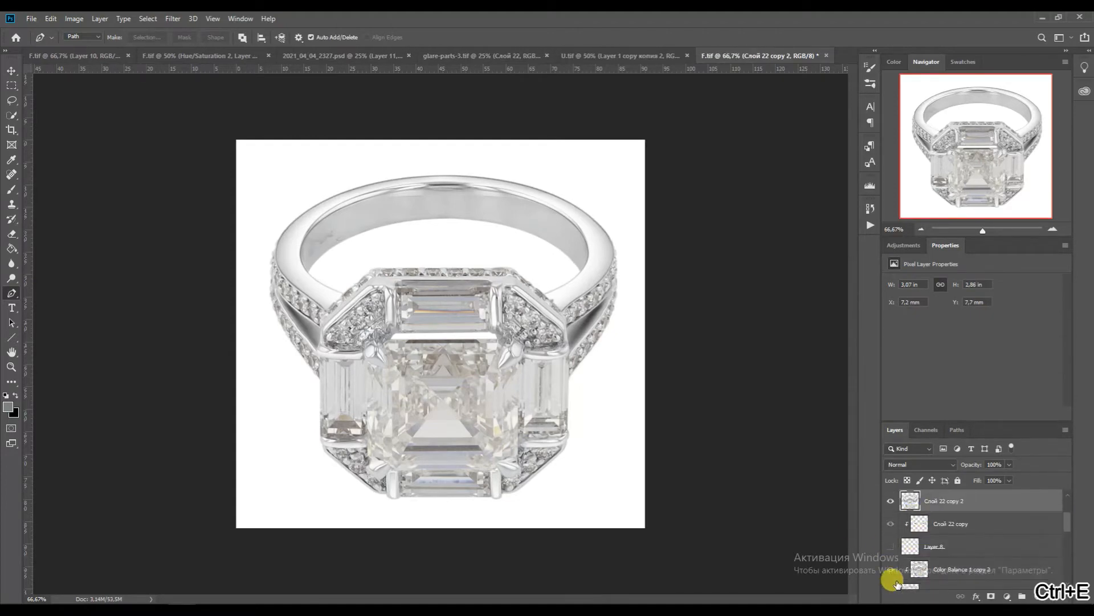
{"action": "scroll", "coordinate": [752, 190], "scroll_direction": "up", "scroll_amount": 2}
Trace the lower edge of the band's inner surface with a Pen path from the left end to the right end
{"action": "left_click_drag", "start_coordinate": [944, 118], "coordinate": [926, 106]}
{"action": "left_click", "coordinate": [666, 223]}
{"action": "left_click_drag", "start_coordinate": [269, 353], "coordinate": [359, 212]}
{"action": "left_click", "coordinate": [435, 256]}
{"action": "left_click_drag", "start_coordinate": [291, 318], "coordinate": [277, 326]}
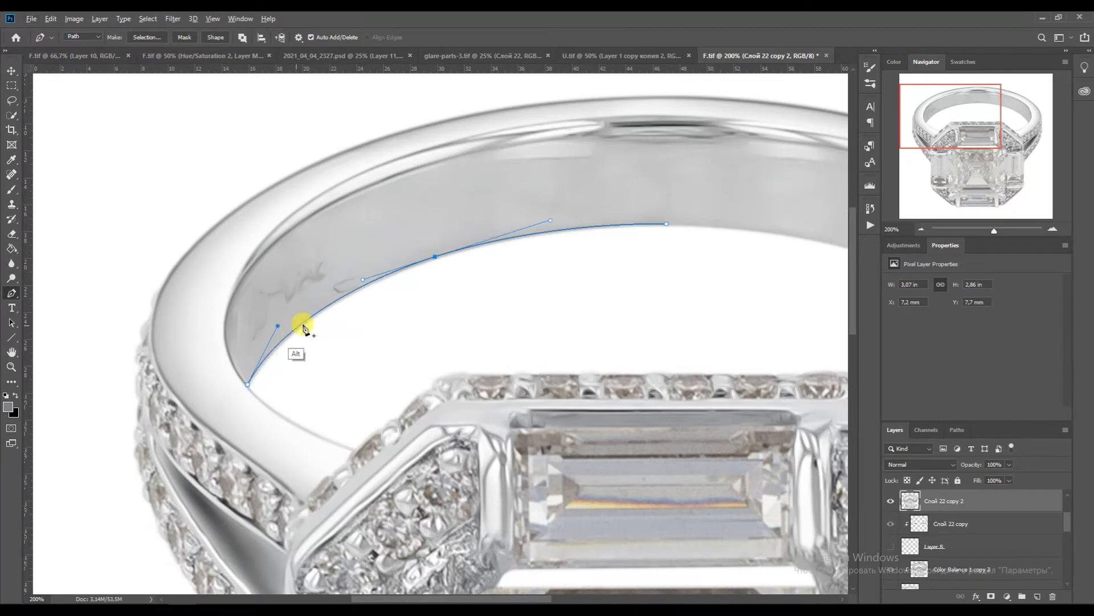
{"action": "left_click_drag", "start_coordinate": [963, 123], "coordinate": [1006, 126]}
{"action": "left_click", "coordinate": [715, 358]}
{"action": "left_click_drag", "start_coordinate": [401, 199], "coordinate": [642, 210]}
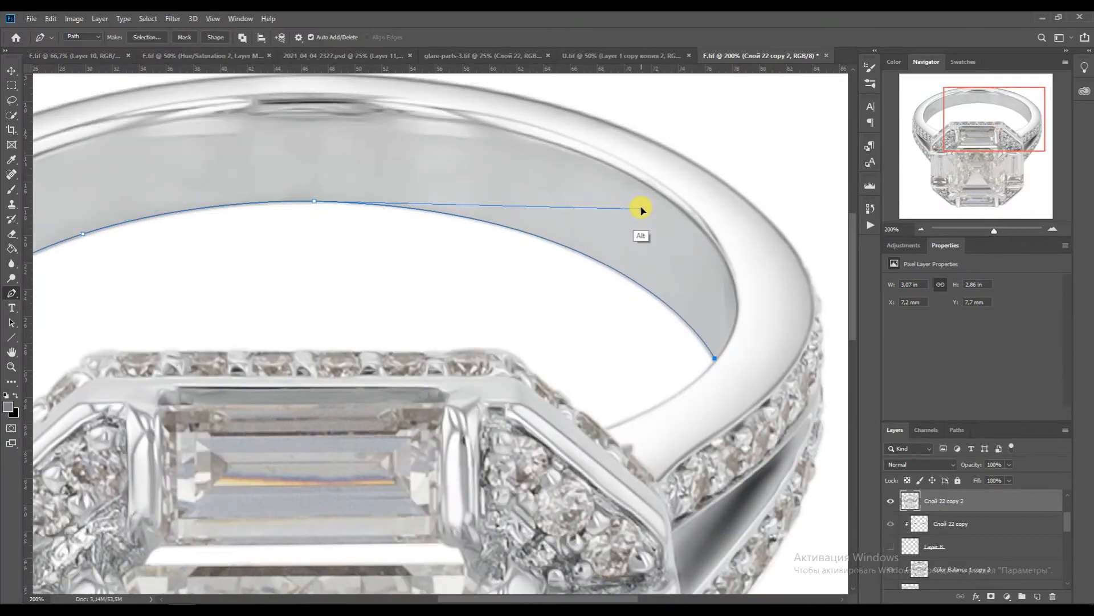
{"action": "left_click", "coordinate": [638, 282]}
{"action": "left_click_drag", "start_coordinate": [485, 206], "coordinate": [473, 203]}
Continue the path back along the upper edge of the band's inner surface and close the outline
{"action": "left_click_drag", "start_coordinate": [716, 357], "coordinate": [785, 287]}
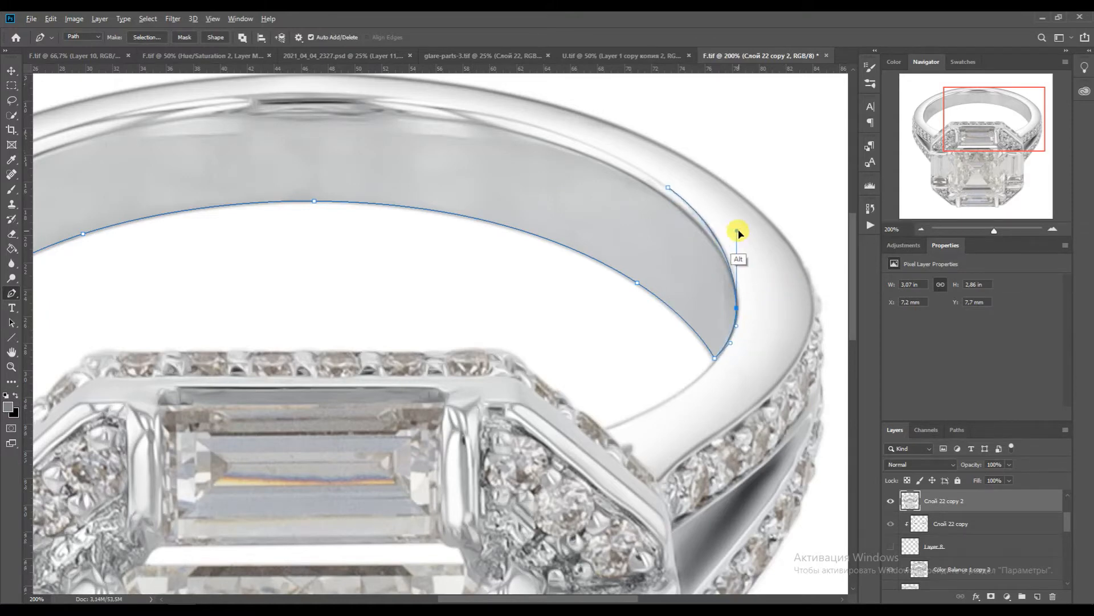
{"action": "left_click_drag", "start_coordinate": [1005, 106], "coordinate": [976, 92]}
{"action": "left_click", "coordinate": [521, 195]}
{"action": "left_click_drag", "start_coordinate": [794, 235], "coordinate": [756, 191]}
{"action": "left_click_drag", "start_coordinate": [977, 111], "coordinate": [965, 112]}
{"action": "left_click_drag", "start_coordinate": [610, 180], "coordinate": [179, 204]}
{"action": "left_click", "coordinate": [188, 392]}
{"action": "left_click", "coordinate": [273, 265]}
{"action": "left_click_drag", "start_coordinate": [437, 190], "coordinate": [444, 183]}
Copy the outlined inner band surface to its own layer, and clip a duplicate of the merged ring layer to the original
{"action": "left_click", "coordinate": [957, 429]}
{"action": "left_click", "coordinate": [893, 456], "text": "ctrl"}
{"action": "left_click", "coordinate": [895, 430]}
{"action": "key", "text": "ctrl+j"}
{"action": "left_click", "coordinate": [944, 522]}
{"action": "key", "text": "ctrl+j"}
{"action": "left_click", "coordinate": [911, 535], "text": "alt"}
Paint a thin grey contour along the band's inner edge from the left side to the right side
{"action": "left_click", "coordinate": [11, 196]}
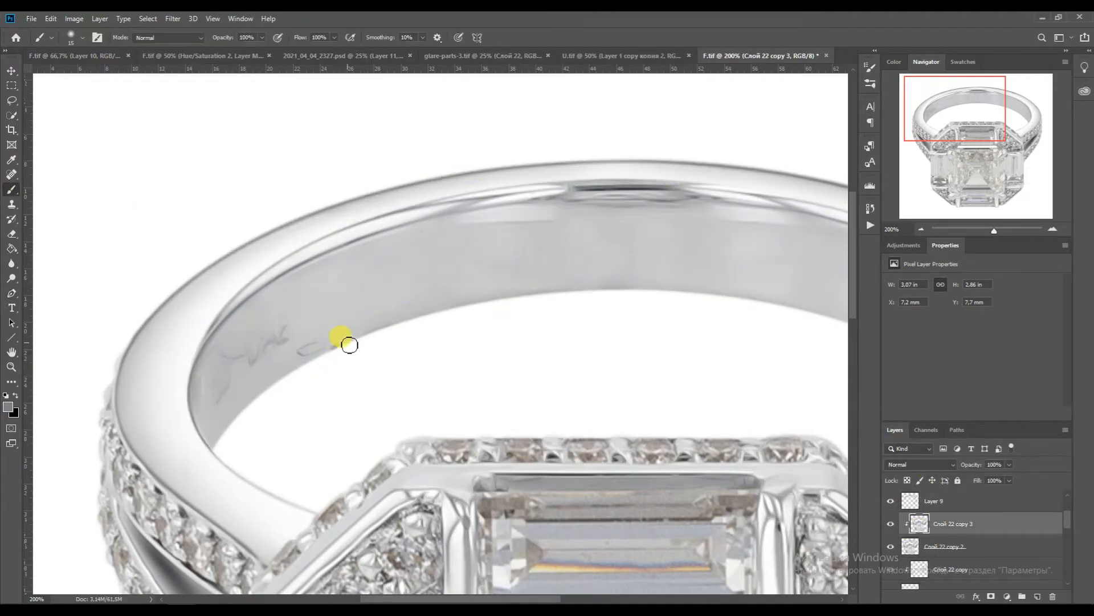
{"action": "key", "text": "ctrl+plus"}
{"action": "mouse_move", "coordinate": [264, 366]}
{"action": "left_mouse_down"}
{"action": "mouse_move", "coordinate": [522, 203]}
{"action": "mouse_move", "coordinate": [364, 333]}
{"action": "left_mouse_up"}
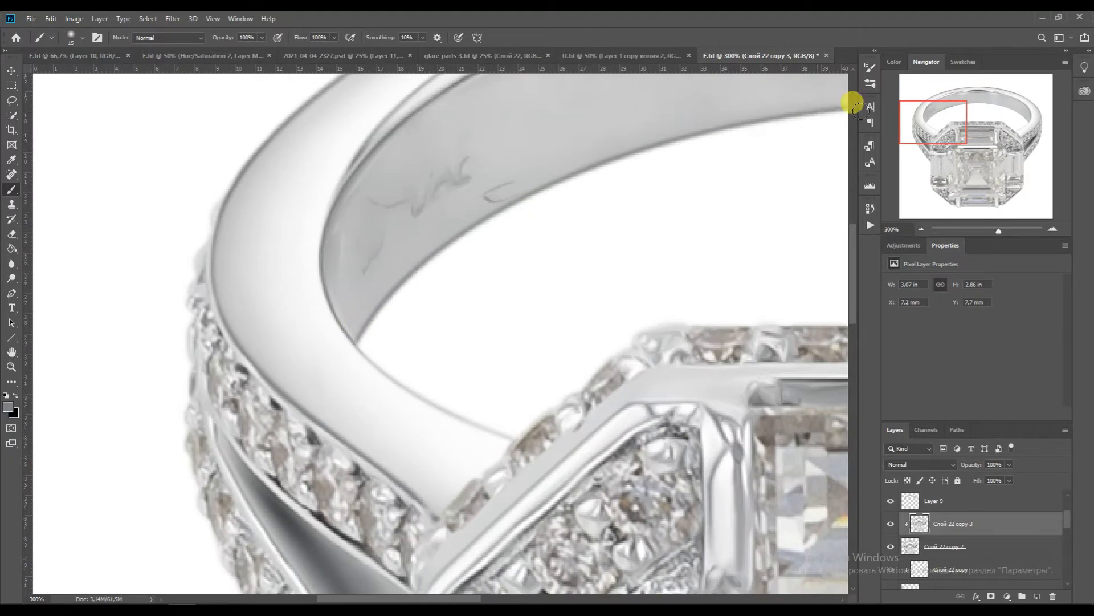
{"action": "left_click_drag", "start_coordinate": [771, 124], "coordinate": [843, 113]}
{"action": "left_click_drag", "start_coordinate": [933, 122], "coordinate": [977, 116]}
{"action": "left_click_drag", "start_coordinate": [327, 205], "coordinate": [842, 266]}
{"action": "left_click_drag", "start_coordinate": [977, 116], "coordinate": [1004, 119]}
{"action": "left_click_drag", "start_coordinate": [482, 191], "coordinate": [712, 349]}
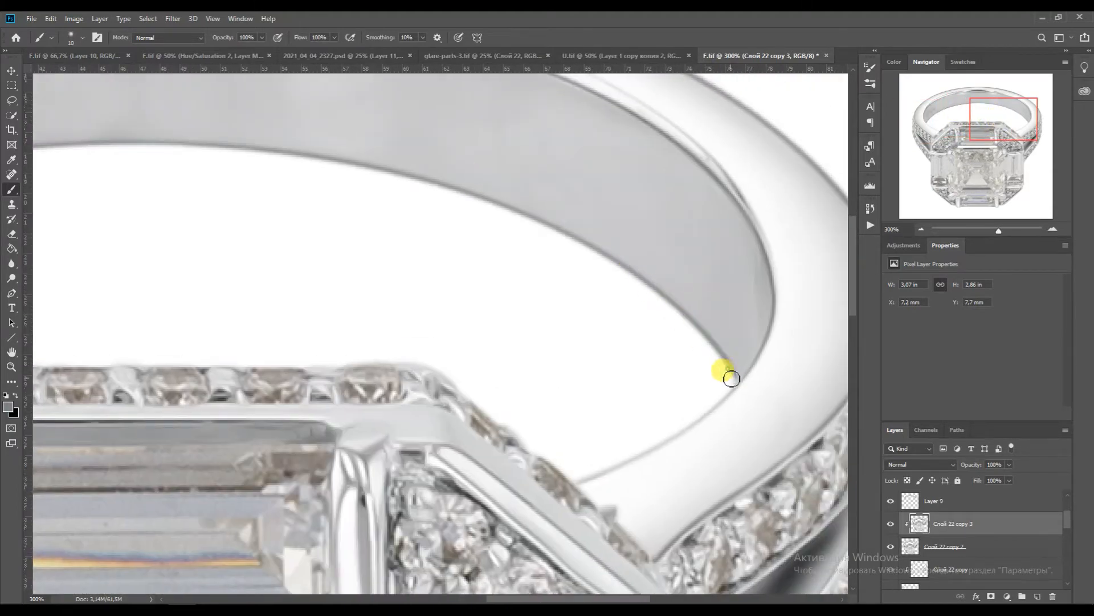
Open ring shanks-4.tif and bring its polished shank reflection into the ring document above Layer 9
{"action": "left_click", "coordinate": [921, 228]}
{"action": "left_click", "coordinate": [921, 228]}
{"action": "key", "text": "v"}
{"action": "left_click", "coordinate": [919, 496]}
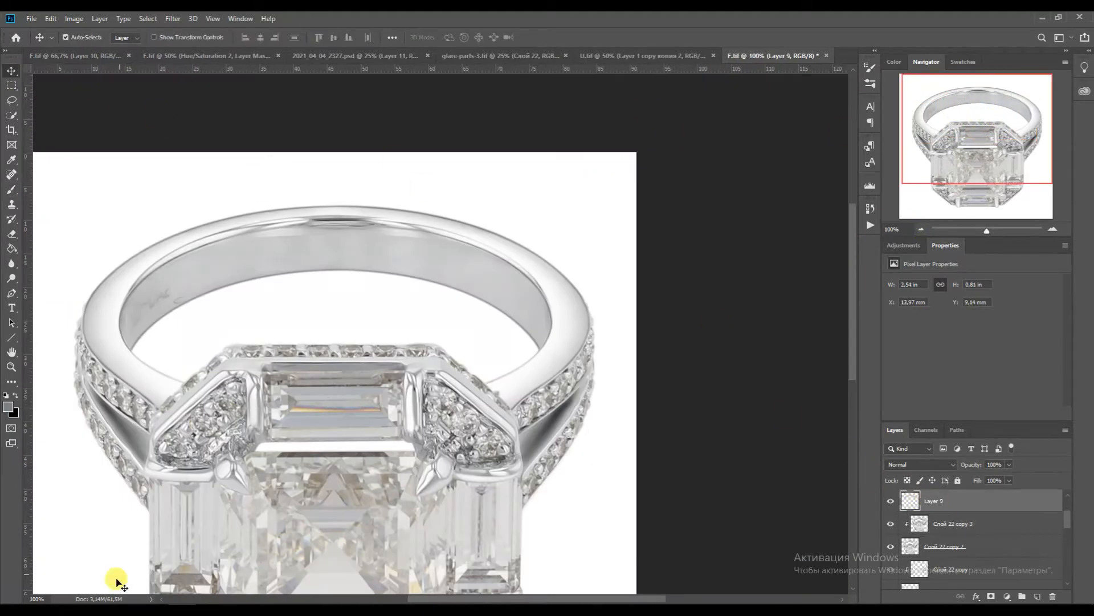
{"action": "left_click", "coordinate": [122, 610]}
{"action": "left_click", "coordinate": [183, 562]}
{"action": "scroll", "coordinate": [652, 505], "scroll_direction": "down", "scroll_amount": 3}
{"action": "left_click_drag", "start_coordinate": [368, 501], "coordinate": [843, 56]}
{"action": "left_click_drag", "start_coordinate": [697, 197], "coordinate": [709, 215]}
{"action": "left_click_drag", "start_coordinate": [459, 493], "coordinate": [466, 317]}
Scale and position the shank reflection over the inner band surface, and clip it to Layer 9
{"action": "key", "text": "ctrl+t"}
{"action": "left_click_drag", "start_coordinate": [798, 285], "coordinate": [240, 224]}
{"action": "left_click_drag", "start_coordinate": [774, 446], "coordinate": [481, 342]}
{"action": "left_click_drag", "start_coordinate": [419, 280], "coordinate": [569, 273]}
{"action": "left_click_drag", "start_coordinate": [633, 339], "coordinate": [553, 328]}
{"action": "left_click_drag", "start_coordinate": [484, 319], "coordinate": [519, 313]}
{"action": "left_click_drag", "start_coordinate": [588, 321], "coordinate": [469, 286]}
{"action": "left_click_drag", "start_coordinate": [525, 291], "coordinate": [476, 289]}
{"action": "left_click_drag", "start_coordinate": [433, 303], "coordinate": [563, 298]}
{"action": "left_click_drag", "start_coordinate": [162, 268], "coordinate": [96, 294]}
{"action": "left_click_drag", "start_coordinate": [351, 237], "coordinate": [345, 221]}
{"action": "key", "text": "Return"}
{"action": "left_click", "coordinate": [913, 512], "text": "alt"}
Warp the shank reflection by pulling its lower right and lower left corners down to follow the inner band
{"action": "key", "text": "ctrl+t"}
{"action": "right_click", "coordinate": [518, 310]}
{"action": "left_click", "coordinate": [544, 377]}
{"action": "left_click_drag", "start_coordinate": [541, 324], "coordinate": [543, 347]}
{"action": "left_click_drag", "start_coordinate": [540, 289], "coordinate": [554, 323]}
{"action": "left_click_drag", "start_coordinate": [276, 292], "coordinate": [269, 281]}
{"action": "left_click_drag", "start_coordinate": [270, 217], "coordinate": [272, 205]}
{"action": "left_click_drag", "start_coordinate": [404, 217], "coordinate": [404, 222]}
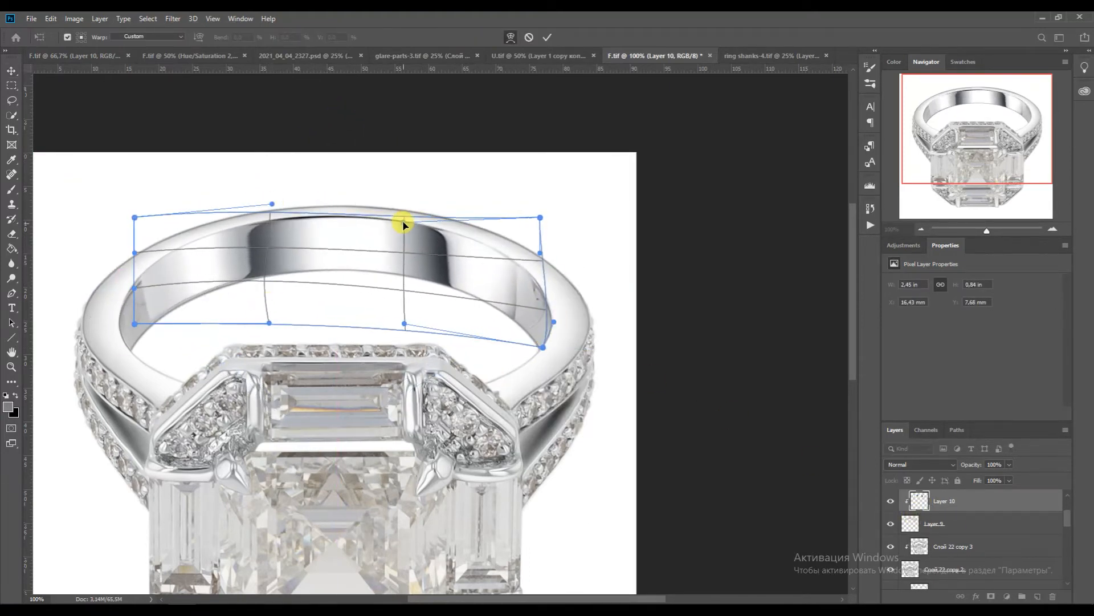
{"action": "left_click_drag", "start_coordinate": [135, 288], "coordinate": [127, 313]}
{"action": "left_click_drag", "start_coordinate": [135, 324], "coordinate": [85, 364]}
Refine the warp's upper and lower curves so the dark reflections follow the band's curvature, and apply it
{"action": "left_click_drag", "start_coordinate": [272, 204], "coordinate": [236, 207]}
{"action": "left_click_drag", "start_coordinate": [403, 222], "coordinate": [401, 214]}
{"action": "left_click_drag", "start_coordinate": [352, 290], "coordinate": [342, 285]}
{"action": "left_click_drag", "start_coordinate": [236, 207], "coordinate": [237, 210]}
{"action": "left_click_drag", "start_coordinate": [400, 214], "coordinate": [399, 217]}
{"action": "mouse_move", "coordinate": [268, 322]}
{"action": "left_mouse_down"}
{"action": "mouse_move", "coordinate": [253, 267]}
{"action": "mouse_move", "coordinate": [252, 311]}
{"action": "left_mouse_up"}
{"action": "left_click_drag", "start_coordinate": [554, 323], "coordinate": [559, 386]}
{"action": "left_click_drag", "start_coordinate": [570, 335], "coordinate": [571, 325]}
{"action": "mouse_move", "coordinate": [401, 289]}
{"action": "left_mouse_down"}
{"action": "mouse_move", "coordinate": [325, 244]}
{"action": "mouse_move", "coordinate": [335, 257]}
{"action": "left_mouse_up"}
{"action": "left_click_drag", "start_coordinate": [399, 216], "coordinate": [386, 212]}
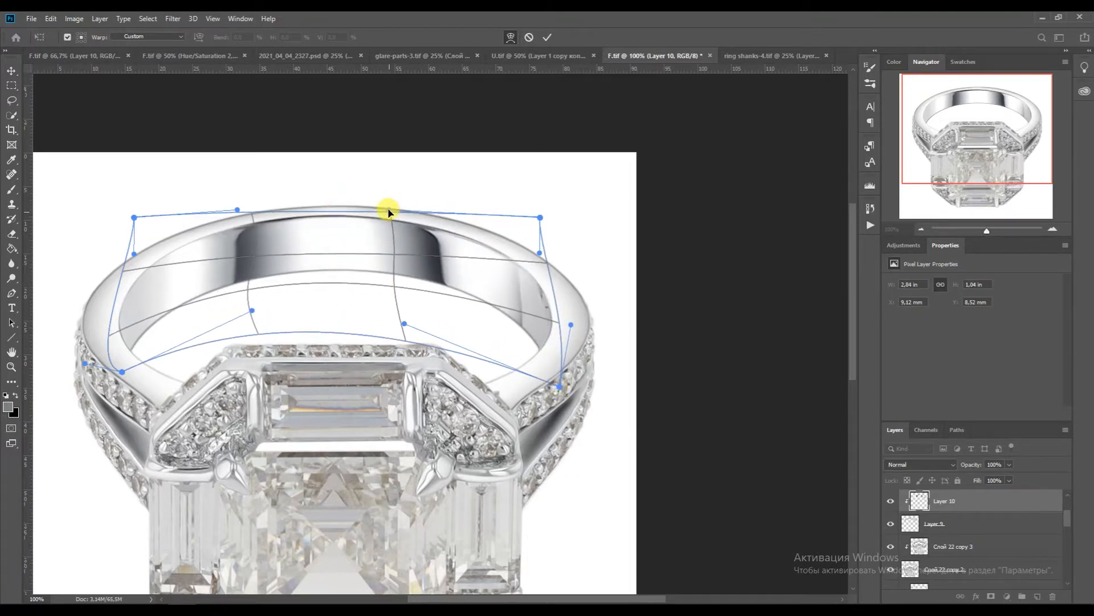
{"action": "left_click_drag", "start_coordinate": [391, 285], "coordinate": [390, 288]}
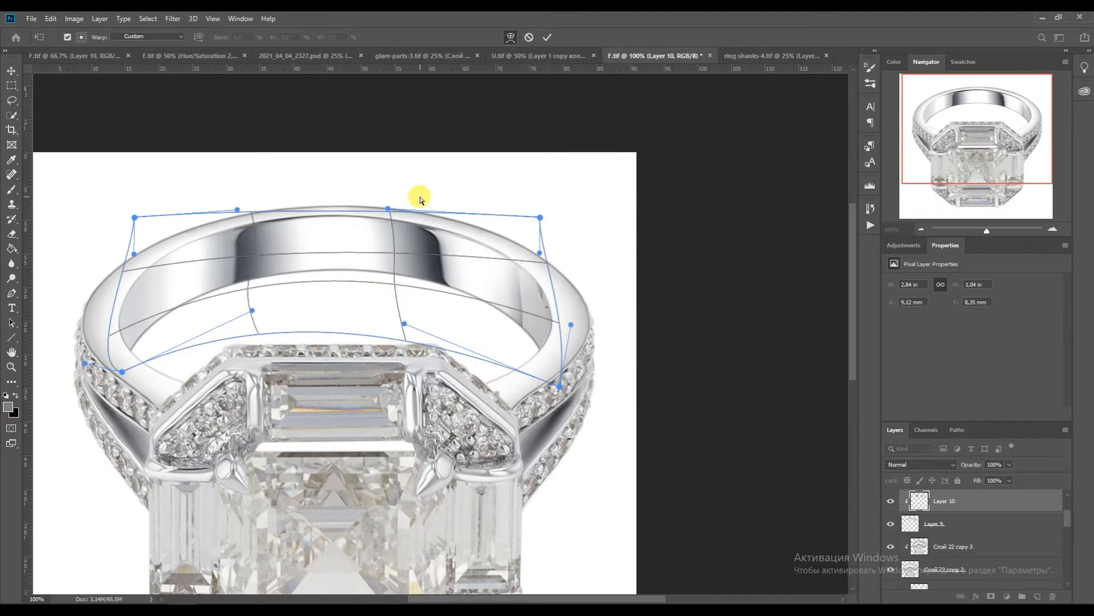
{"action": "key", "text": "Return"}
Add a clipped Color Balance adjustment layer above Слой 22 copy 3
{"action": "left_click", "coordinate": [921, 551]}
{"action": "left_click", "coordinate": [925, 500]}
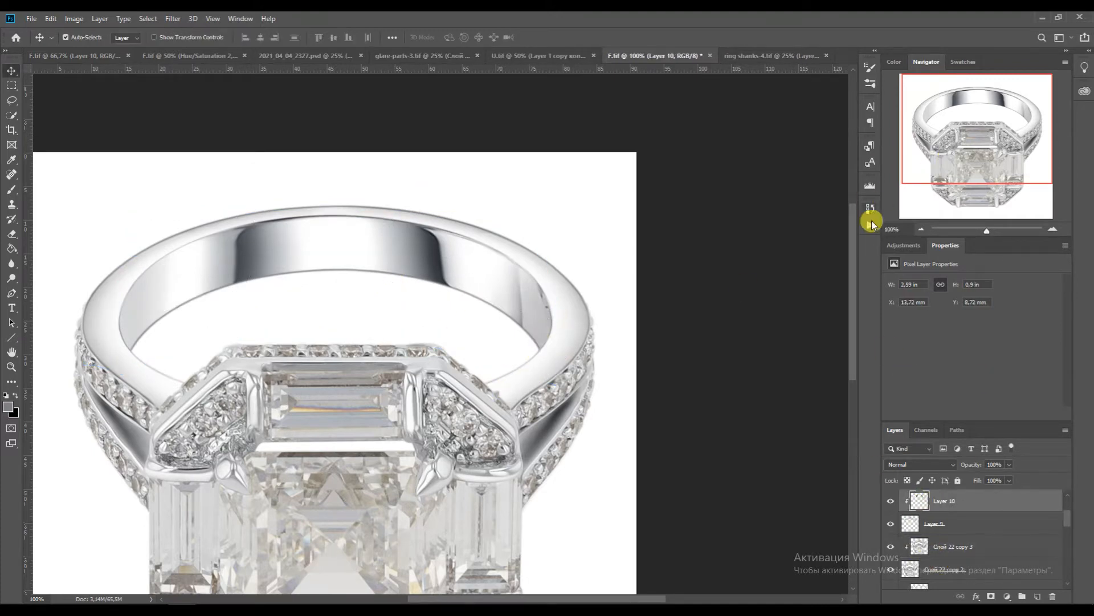
{"action": "left_click", "coordinate": [871, 224]}
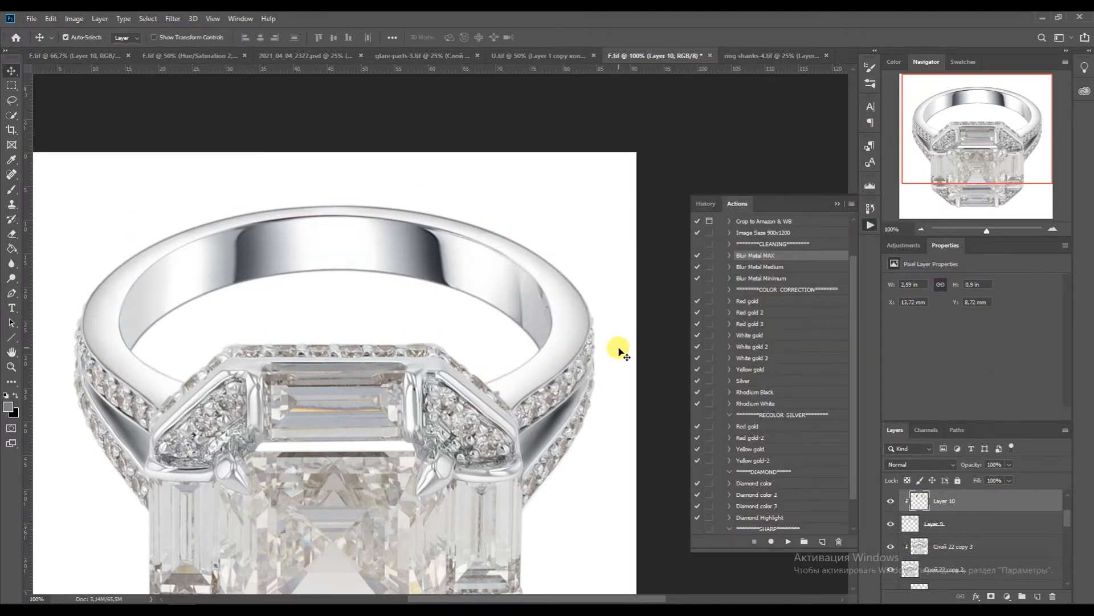
{"action": "left_click", "coordinate": [922, 548]}
{"action": "left_click", "coordinate": [903, 245]}
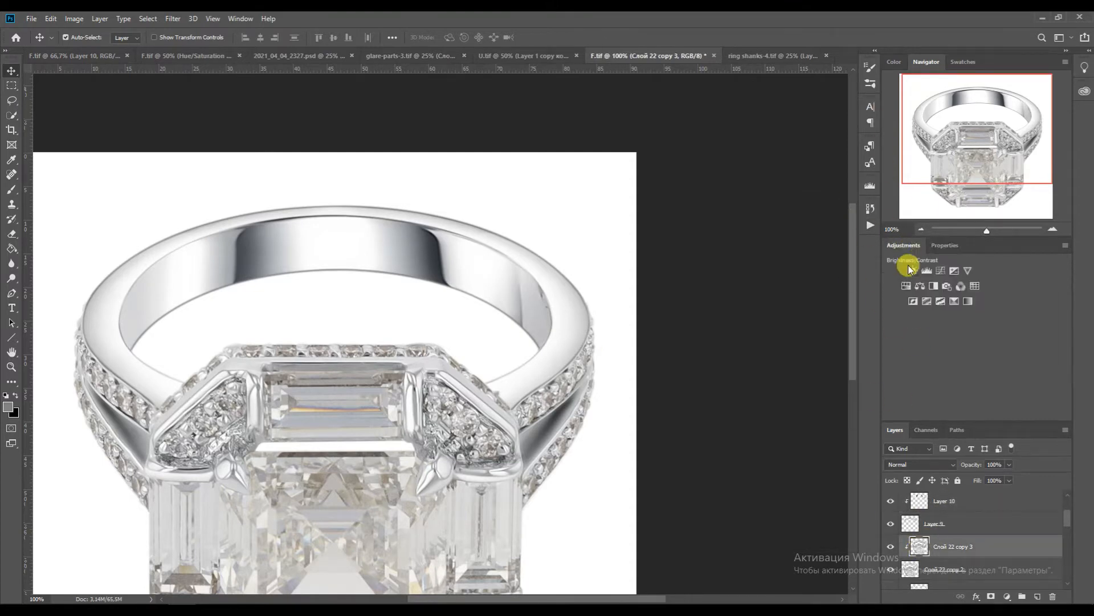
{"action": "left_click", "coordinate": [920, 286]}
Add a clipped Levels adjustment above the Color Balance layer and darken the metal's midtones and shadows
{"action": "left_click", "coordinate": [904, 245]}
{"action": "left_click", "coordinate": [926, 271]}
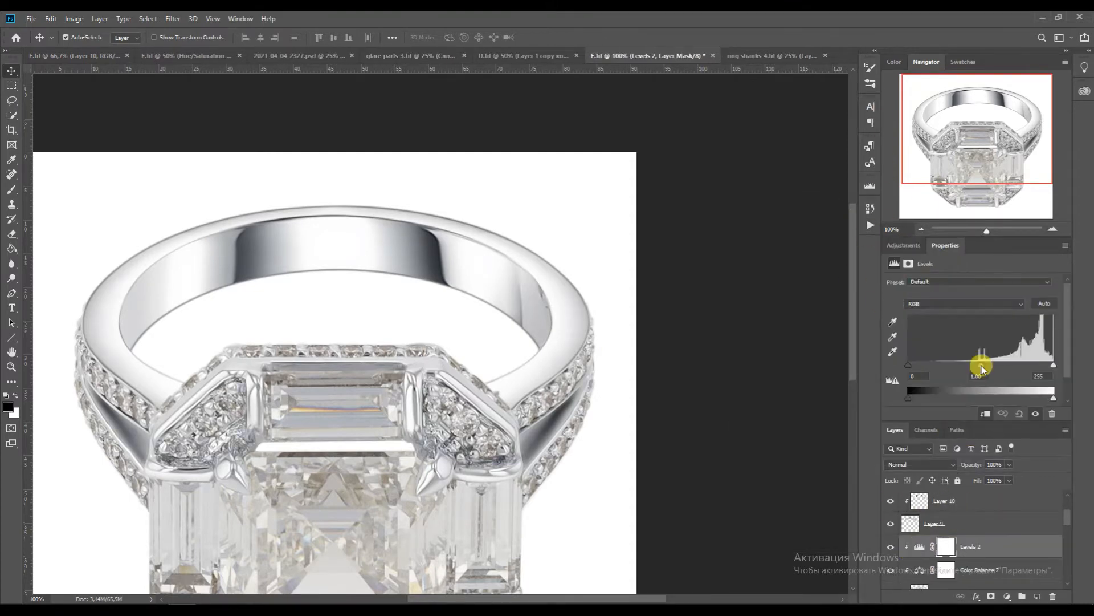
{"action": "left_click_drag", "start_coordinate": [981, 366], "coordinate": [999, 364]}
{"action": "left_click_drag", "start_coordinate": [908, 365], "coordinate": [922, 366]}
{"action": "left_click_drag", "start_coordinate": [1004, 365], "coordinate": [1054, 366]}
Warp Layer 10 again, stretching its upper corners and edge slightly outward to cover the inner band's rim
{"action": "left_click", "coordinate": [922, 500]}
{"action": "key", "text": "ctrl+t"}
{"action": "right_click", "coordinate": [391, 254]}
{"action": "left_click", "coordinate": [410, 345]}
{"action": "left_click_drag", "start_coordinate": [338, 262], "coordinate": [336, 261]}
{"action": "left_click_drag", "start_coordinate": [264, 210], "coordinate": [262, 205]}
{"action": "left_click_drag", "start_coordinate": [411, 211], "coordinate": [414, 204]}
{"action": "left_click_drag", "start_coordinate": [560, 210], "coordinate": [565, 209]}
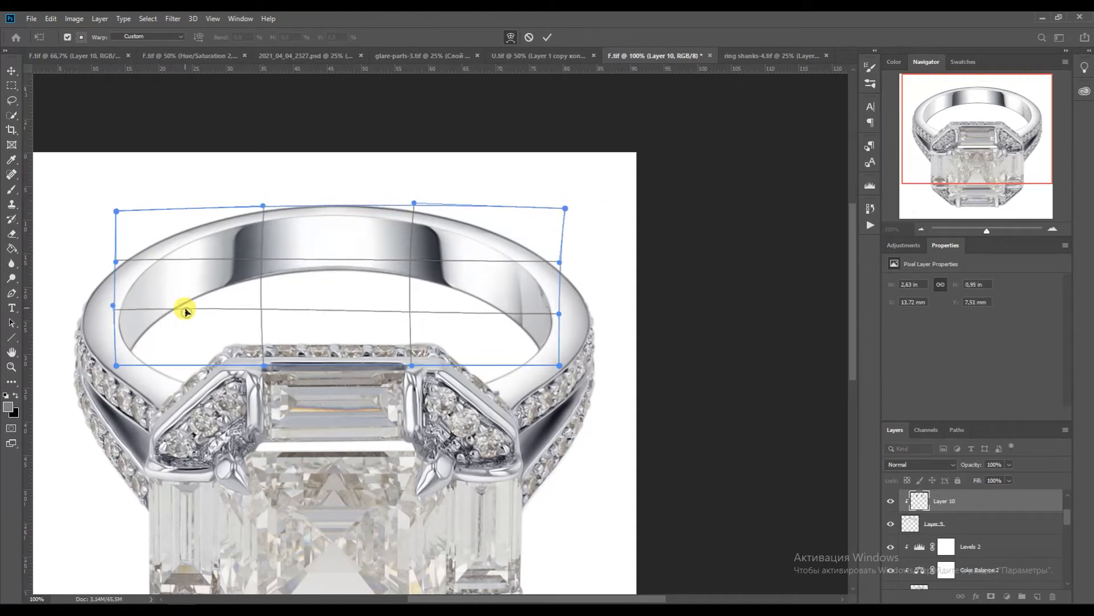
{"action": "left_click_drag", "start_coordinate": [263, 205], "coordinate": [250, 213]}
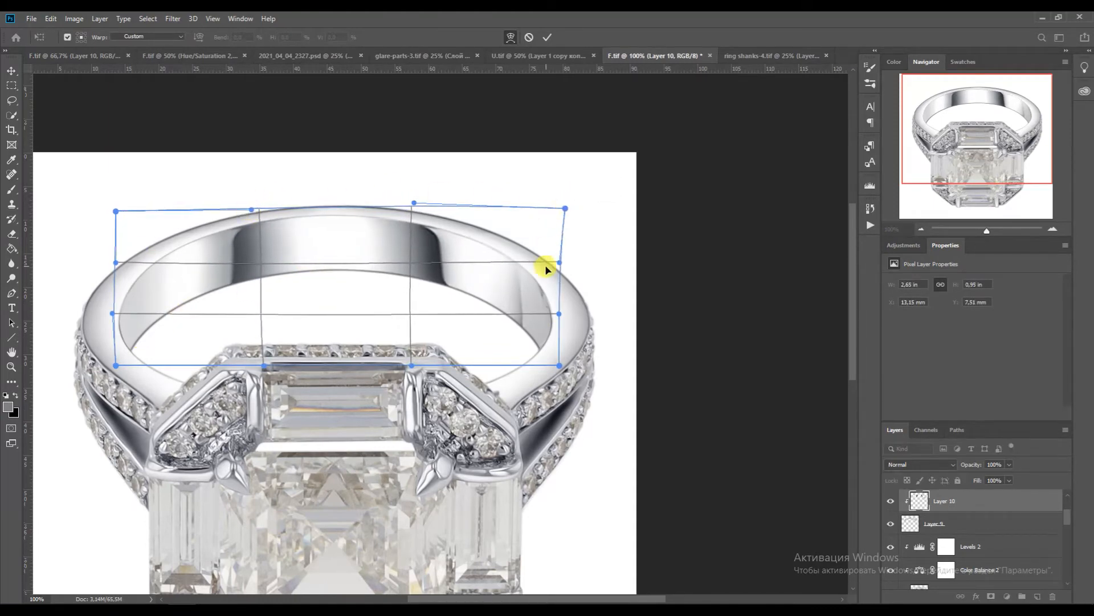
{"action": "key", "text": "Return"}
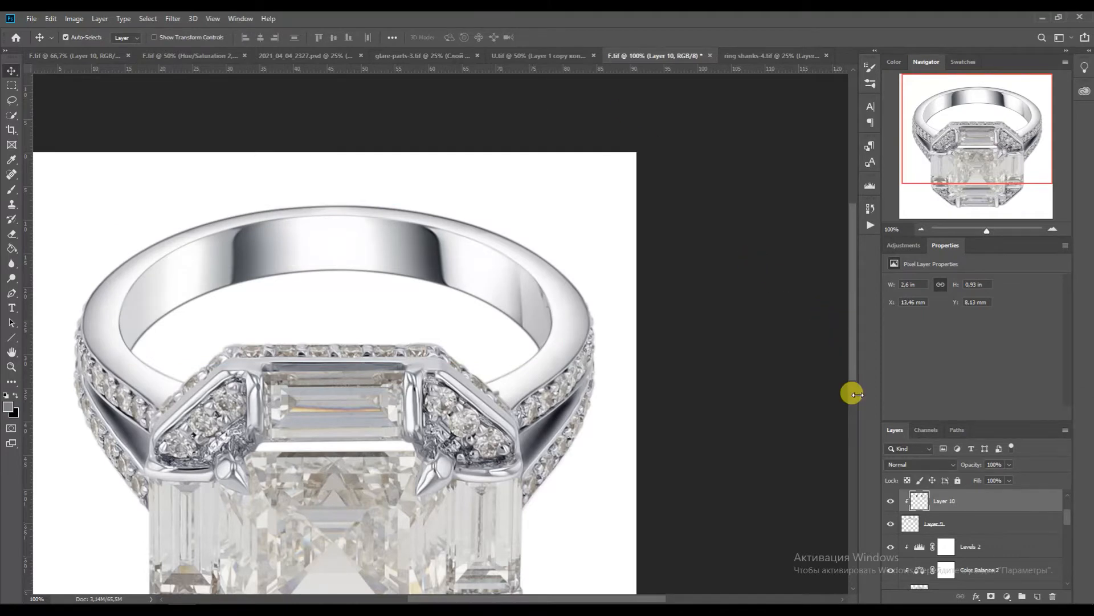
Create a new layer above Layer 3 and draw a Pen curve along the band's upper inner rim
{"action": "left_click_drag", "start_coordinate": [1067, 517], "coordinate": [1067, 504]}
{"action": "left_click", "coordinate": [908, 546]}
{"action": "left_click", "coordinate": [1037, 596]}
{"action": "key", "text": "p"}
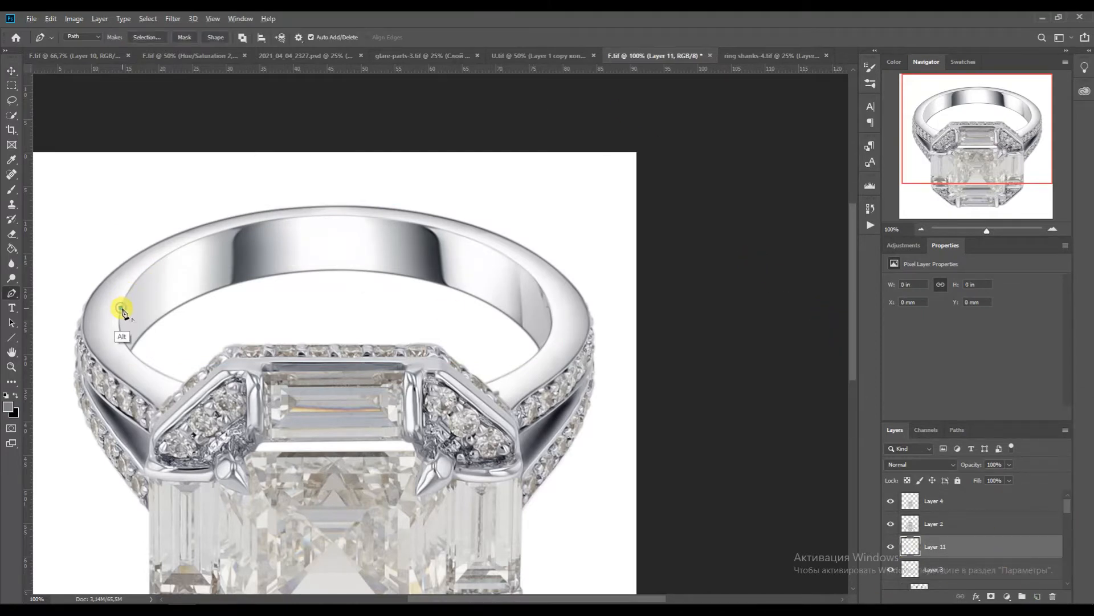
{"action": "left_click", "coordinate": [530, 273]}
{"action": "left_click_drag", "start_coordinate": [153, 249], "coordinate": [298, 119]}
{"action": "left_click", "coordinate": [330, 214]}
{"action": "left_click_drag", "start_coordinate": [189, 236], "coordinate": [145, 235]}
Outline a thin crescent along the inner band's upper rim with the Pen tool and convert the path to an anti-aliased selection
{"action": "left_click_drag", "start_coordinate": [440, 213], "coordinate": [266, 130]}
{"action": "left_click", "coordinate": [331, 217]}
{"action": "left_click_drag", "start_coordinate": [194, 217], "coordinate": [146, 223]}
{"action": "left_click_drag", "start_coordinate": [455, 234], "coordinate": [473, 231]}
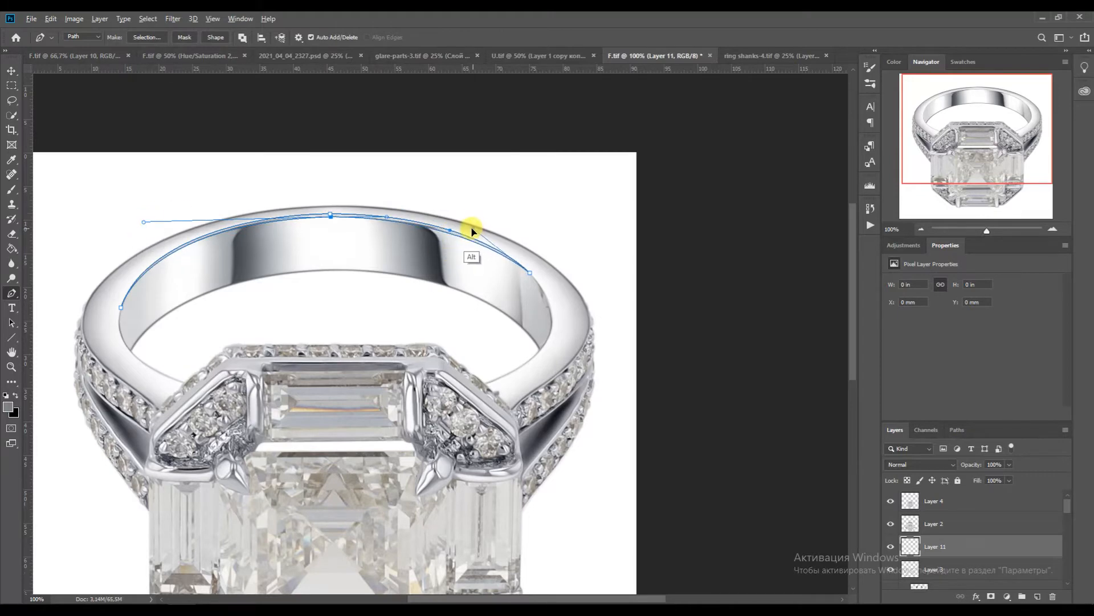
{"action": "right_click", "coordinate": [412, 217]}
{"action": "left_click", "coordinate": [452, 268]}
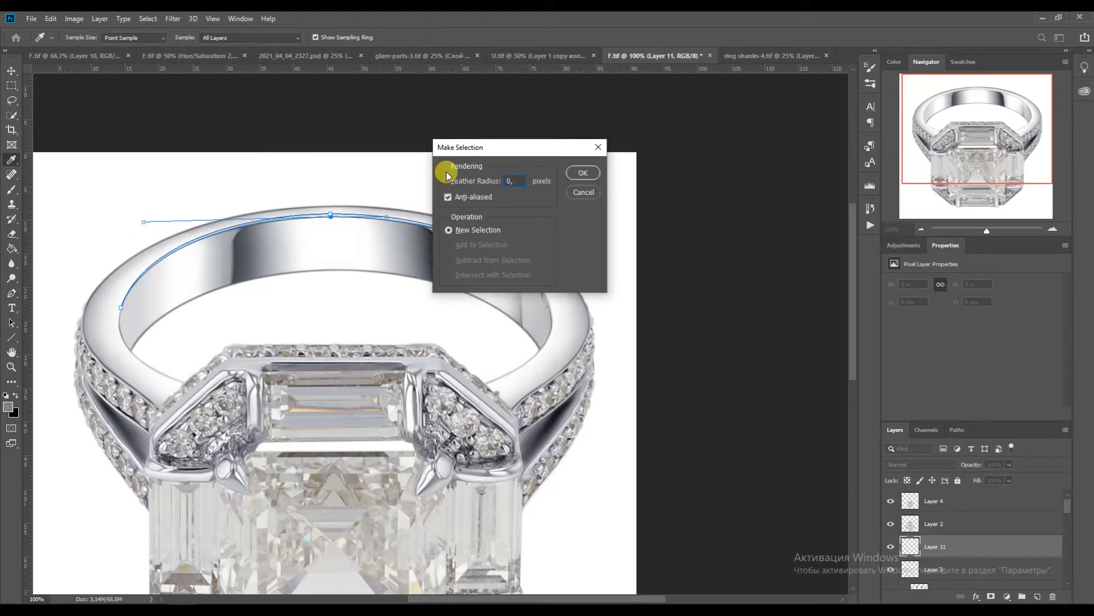
{"action": "key", "text": "Return"}
Sample a dark metal tone and paint it through the rim selection on Layer 11 with an enlarged Brush, and deselect
{"action": "key", "text": "b"}
{"action": "left_click", "coordinate": [439, 243], "text": "alt"}
{"action": "key", "text": "bracketright"}
{"action": "key", "text": "bracketright"}
{"action": "key", "text": "bracketright"}
{"action": "key", "text": "bracketright"}
{"action": "key", "text": "bracketright"}
{"action": "key", "text": "bracketright"}
{"action": "key", "text": "bracketright"}
{"action": "key", "text": "bracketright"}
{"action": "key", "text": "bracketright"}
{"action": "key", "text": "bracketright"}
{"action": "key", "text": "bracketright"}
{"action": "key", "text": "bracketright"}
{"action": "key", "text": "bracketright"}
{"action": "key", "text": "bracketright"}
{"action": "left_click_drag", "start_coordinate": [181, 249], "coordinate": [530, 279]}
{"action": "key", "text": "ctrl+d"}
Activate Layer 10 at the inner band's rim and switch to the Mixer Brush
{"action": "left_click", "coordinate": [922, 230]}
{"action": "left_click", "coordinate": [13, 73]}
{"action": "left_click", "coordinate": [319, 220]}
{"action": "right_click", "coordinate": [11, 190]}
{"action": "left_click", "coordinate": [57, 220]}
{"action": "triple_click", "coordinate": [1053, 229]}
{"action": "mouse_move", "coordinate": [983, 139]}
{"action": "left_mouse_down"}
{"action": "mouse_move", "coordinate": [1011, 117]}
{"action": "mouse_move", "coordinate": [948, 94]}
{"action": "mouse_move", "coordinate": [911, 115]}
{"action": "mouse_move", "coordinate": [993, 103]}
{"action": "left_mouse_up"}
{"action": "left_click", "coordinate": [922, 229]}
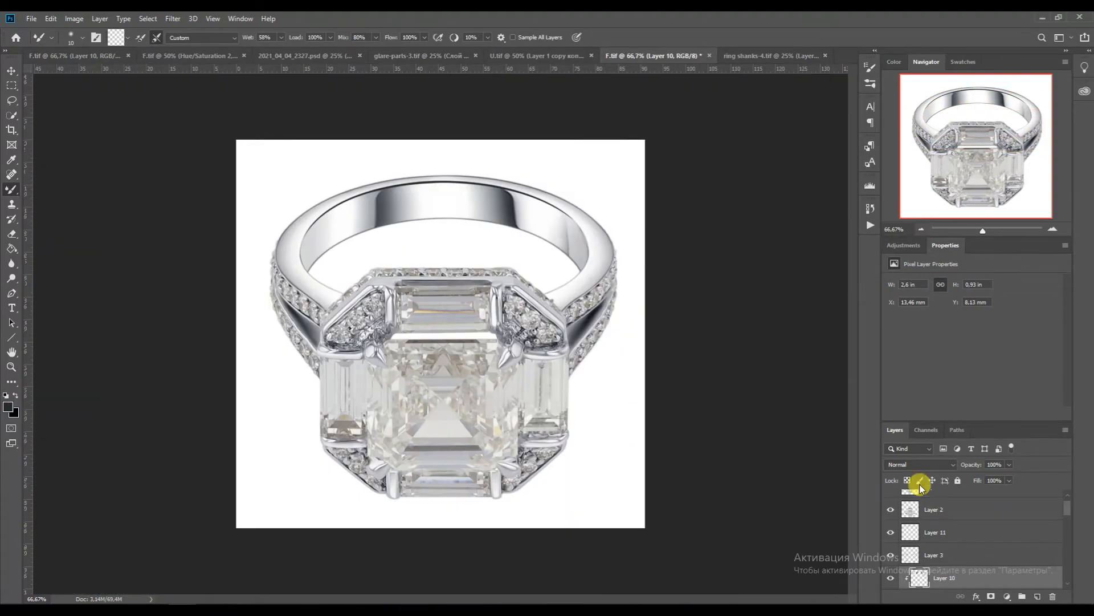
Duplicate Layer 3, which holds the pavé stones
{"action": "left_click", "coordinate": [1068, 496]}
{"action": "left_click", "coordinate": [911, 547]}
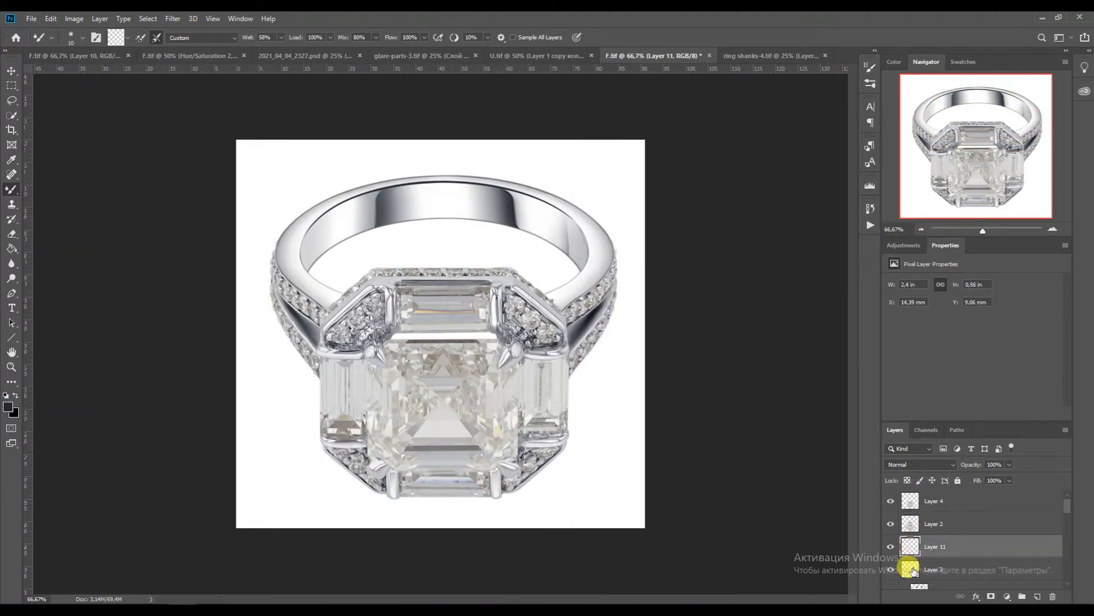
{"action": "left_click", "coordinate": [898, 569]}
{"action": "key", "text": "ctrl+j"}
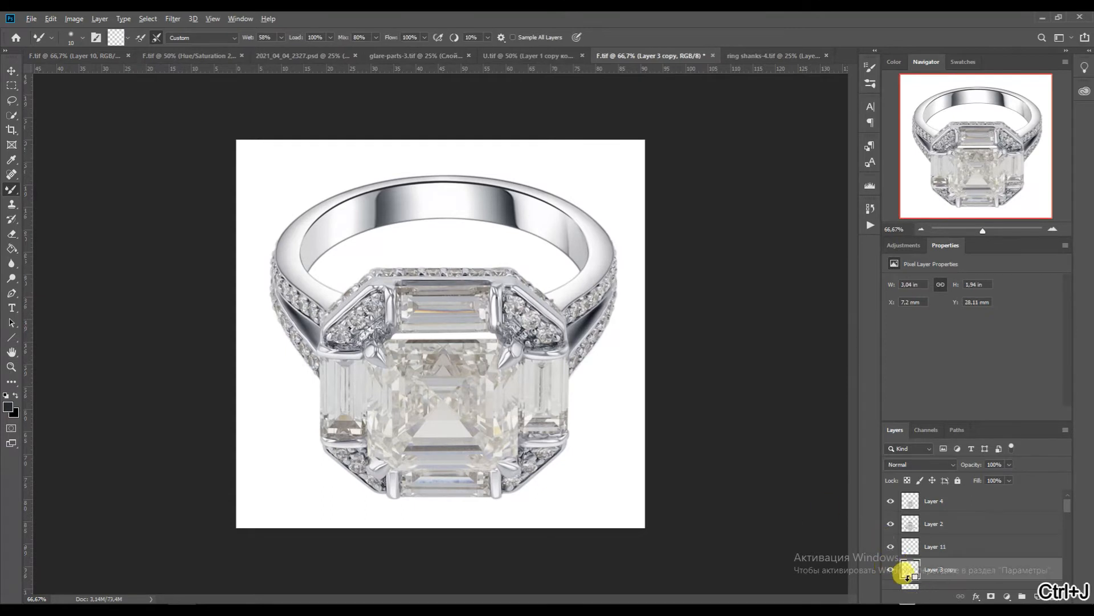
Try the Diamond color action on the Layer 3 copy and delete the adjustment layers it adds
{"action": "left_click", "coordinate": [871, 225]}
{"action": "scroll", "coordinate": [850, 260], "scroll_direction": "down", "scroll_amount": 2}
{"action": "left_click", "coordinate": [757, 461]}
{"action": "left_click", "coordinate": [760, 450]}
{"action": "left_click", "coordinate": [788, 541]}
{"action": "left_click", "coordinate": [837, 204]}
{"action": "left_click_drag", "start_coordinate": [1067, 506], "coordinate": [1066, 508]}
{"action": "left_click", "coordinate": [919, 548], "text": "shift"}
{"action": "key", "text": "Delete"}
Run the Diamond color 3 action on Layer 3 copy and clip its adjustment layers to the pavé stones
{"action": "left_click", "coordinate": [870, 225]}
{"action": "left_click", "coordinate": [765, 470]}
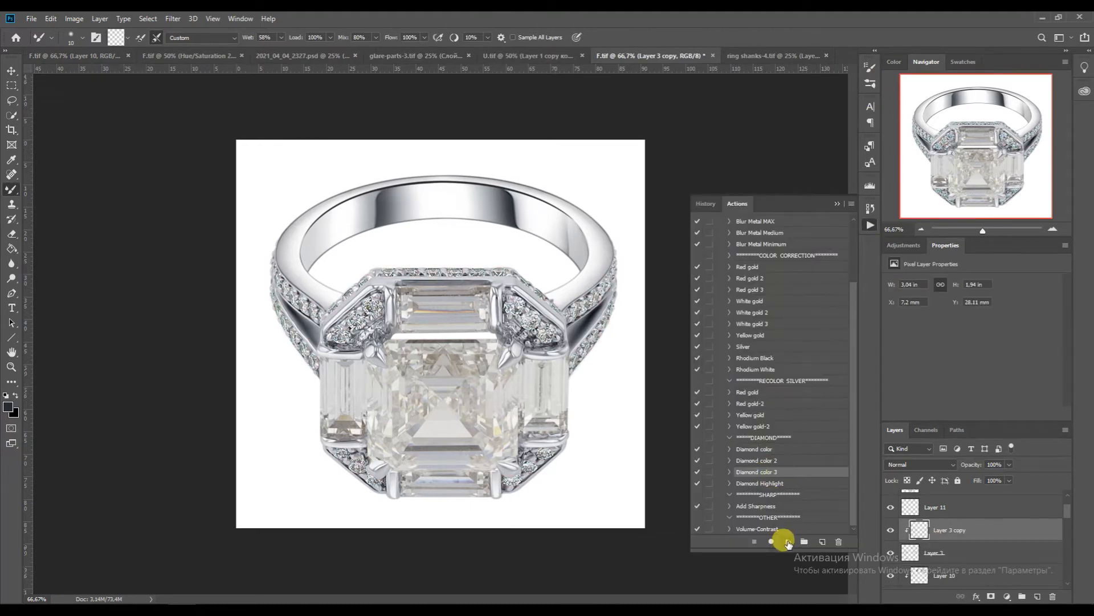
{"action": "left_click", "coordinate": [789, 541]}
{"action": "left_click", "coordinate": [908, 515], "text": "alt"}
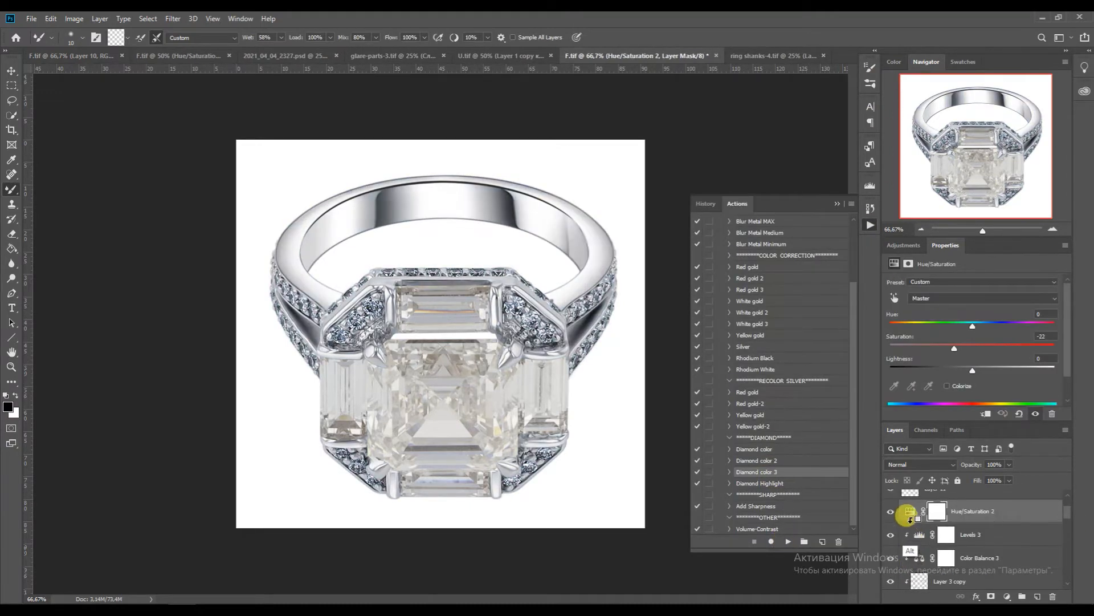
{"action": "left_click", "coordinate": [837, 203]}
Set the Levels 3 inputs to 18, 0.87 and 205, and run the Diamond Highlight action on Layer 3 copy
{"action": "left_click", "coordinate": [919, 534]}
{"action": "left_click_drag", "start_coordinate": [982, 367], "coordinate": [1035, 369]}
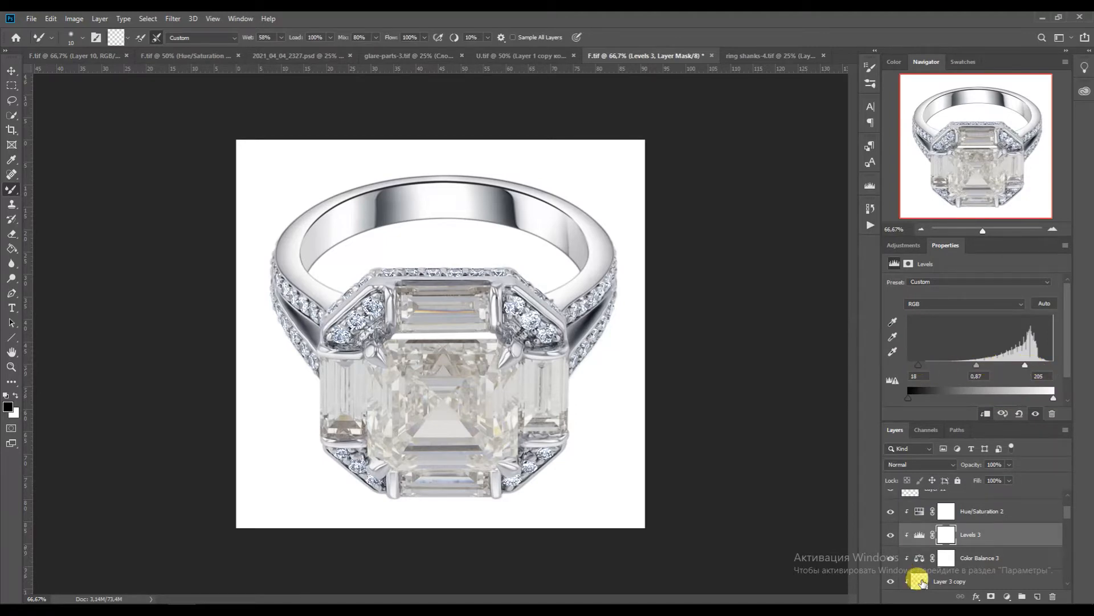
{"action": "left_click", "coordinate": [924, 577]}
{"action": "left_click", "coordinate": [870, 224]}
{"action": "left_click", "coordinate": [763, 483]}
{"action": "left_click", "coordinate": [849, 196]}
{"action": "left_click", "coordinate": [919, 532]}
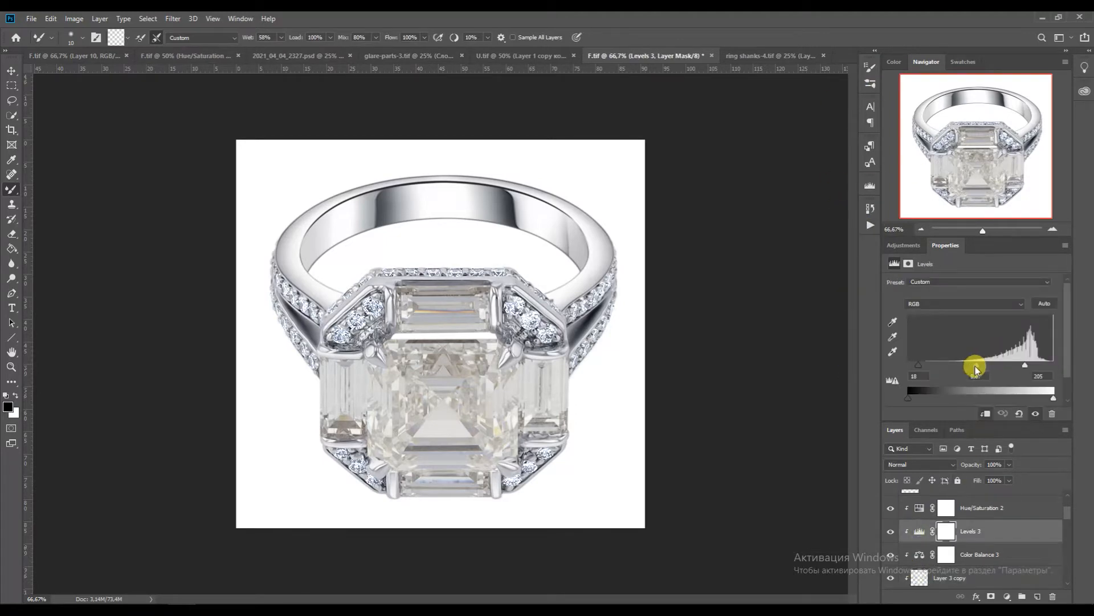
{"action": "key", "text": "alt+bracketleft"}
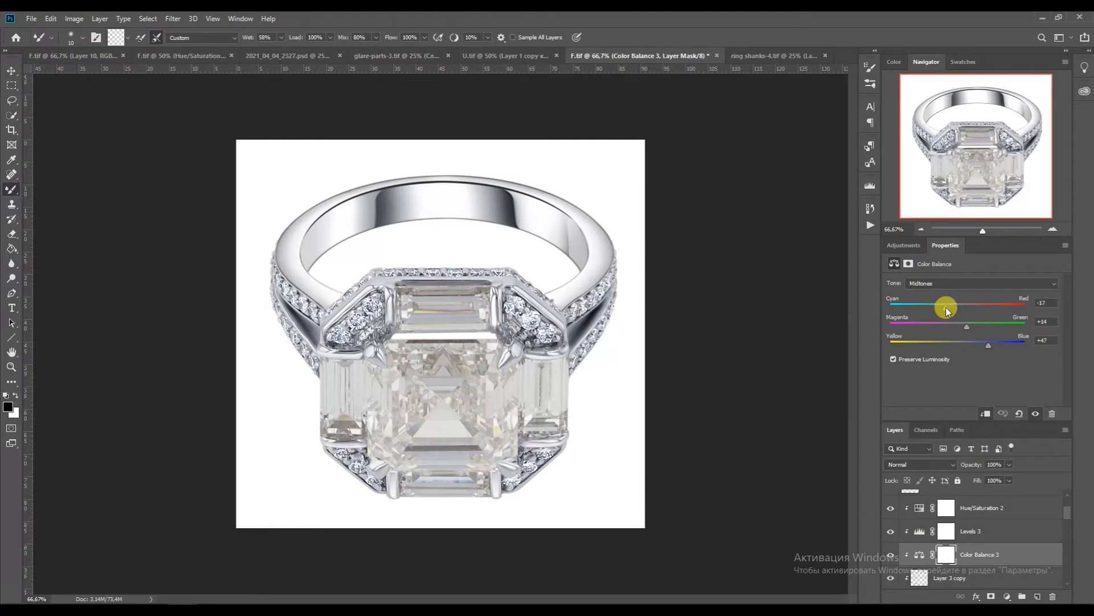
Duplicate Layer 2 and clip the copy to the original layer
{"action": "left_click_drag", "start_coordinate": [1068, 509], "coordinate": [1068, 499]}
{"action": "left_click", "coordinate": [922, 524]}
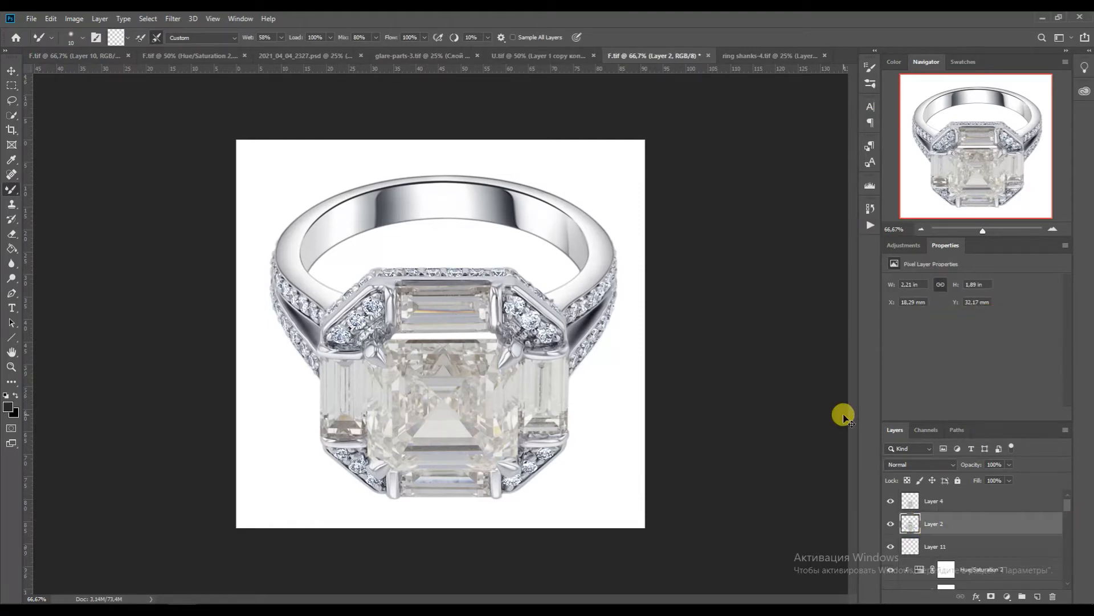
{"action": "key", "text": "ctrl+j"}
{"action": "left_click", "coordinate": [907, 534], "text": "alt"}
Run the Diamond color 3 action on Layer 2 copy and clip the added adjustment layers to it
{"action": "left_click", "coordinate": [870, 224]}
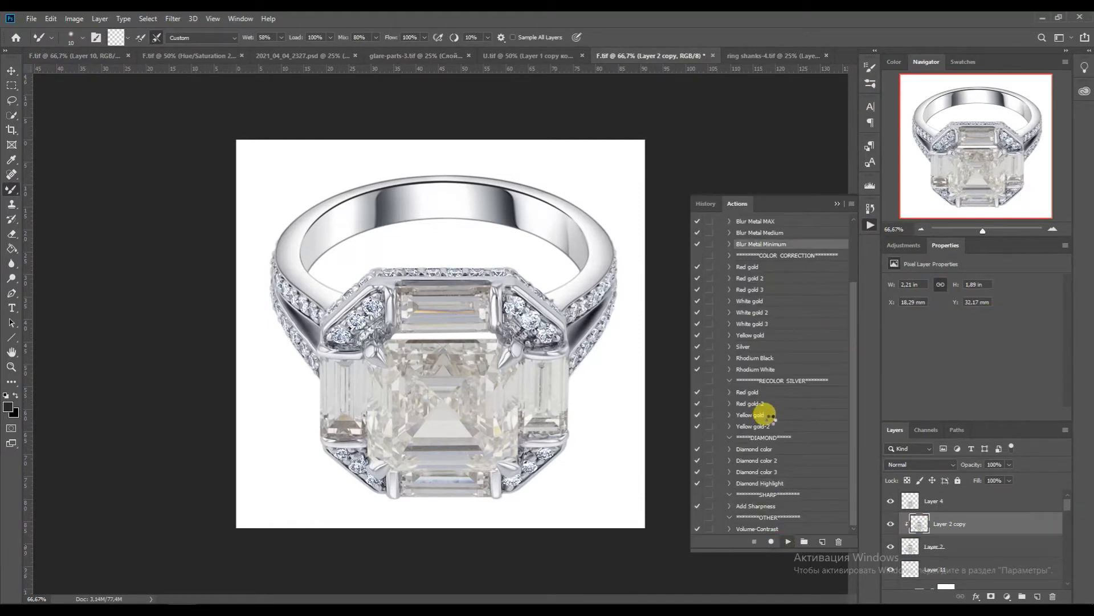
{"action": "double_click", "coordinate": [1053, 229]}
{"action": "left_click", "coordinate": [955, 159]}
{"action": "left_click_drag", "start_coordinate": [964, 174], "coordinate": [989, 167]}
{"action": "left_click", "coordinate": [755, 471]}
{"action": "left_click", "coordinate": [789, 541]}
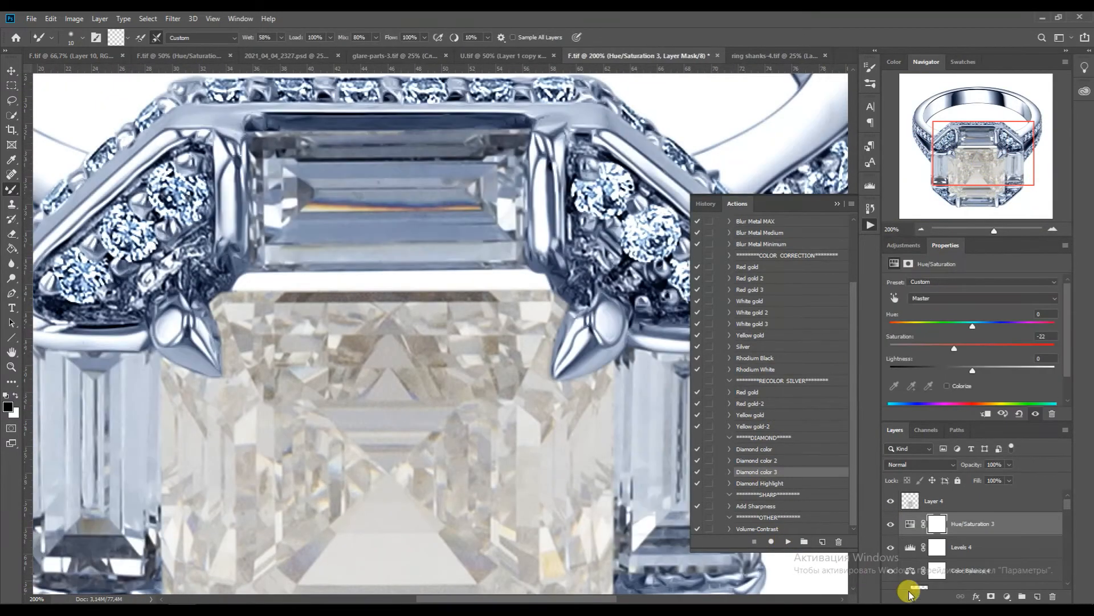
{"action": "left_click", "coordinate": [907, 557], "text": "alt"}
{"action": "left_click", "coordinate": [908, 535], "text": "alt"}
Set the Levels 4 shadow input to 0 and adjust its midtones for the baguette stones
{"action": "left_click", "coordinate": [922, 229]}
{"action": "left_click", "coordinate": [916, 548]}
{"action": "left_click_drag", "start_coordinate": [920, 365], "coordinate": [899, 367]}
{"action": "mouse_move", "coordinate": [997, 365]}
{"action": "left_mouse_down"}
{"action": "mouse_move", "coordinate": [986, 368]}
{"action": "mouse_move", "coordinate": [1040, 366]}
{"action": "mouse_move", "coordinate": [980, 365]}
{"action": "left_mouse_up"}
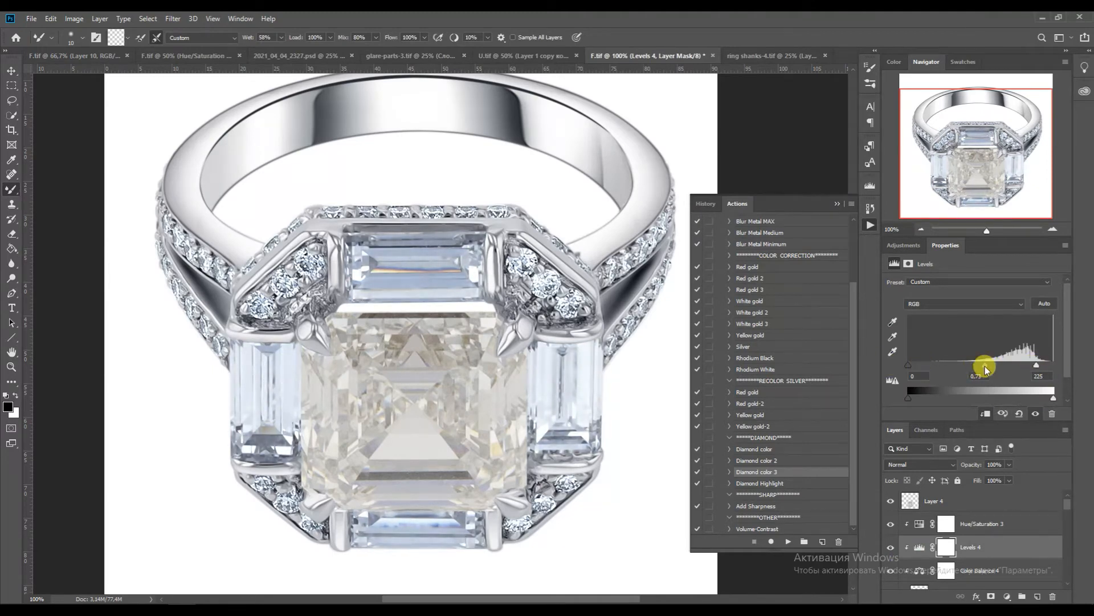
Shift Color Balance 4 midtones to cyan -17 and toward blue, and run the Diamond Highlight action on Layer 2 copy
{"action": "left_click", "coordinate": [919, 570]}
{"action": "left_click_drag", "start_coordinate": [953, 307], "coordinate": [946, 308]}
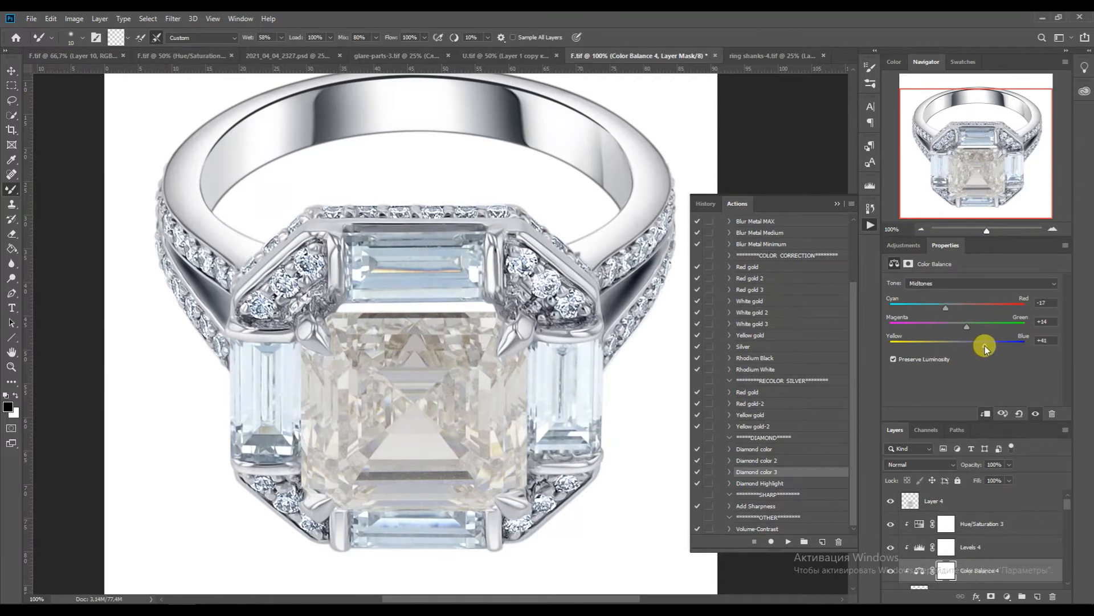
{"action": "left_click_drag", "start_coordinate": [985, 344], "coordinate": [988, 344]}
{"action": "left_click", "coordinate": [925, 586]}
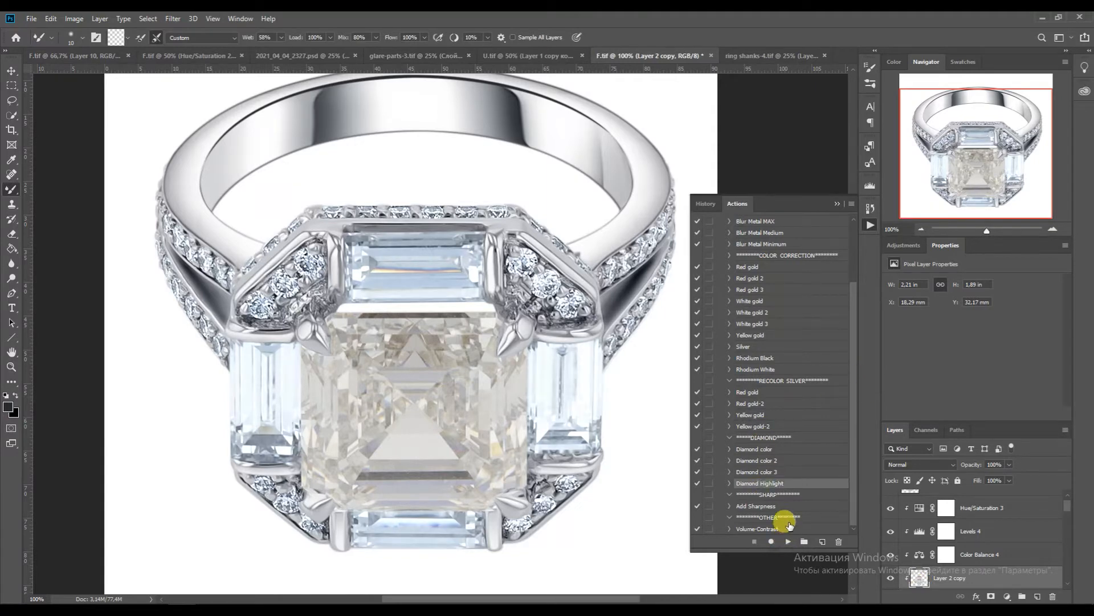
Lower the Hue/Saturation 3 saturation to about -31 and fine-tune the Levels 4 midtones
{"action": "left_click", "coordinate": [969, 531]}
{"action": "key", "text": "alt+bracketright"}
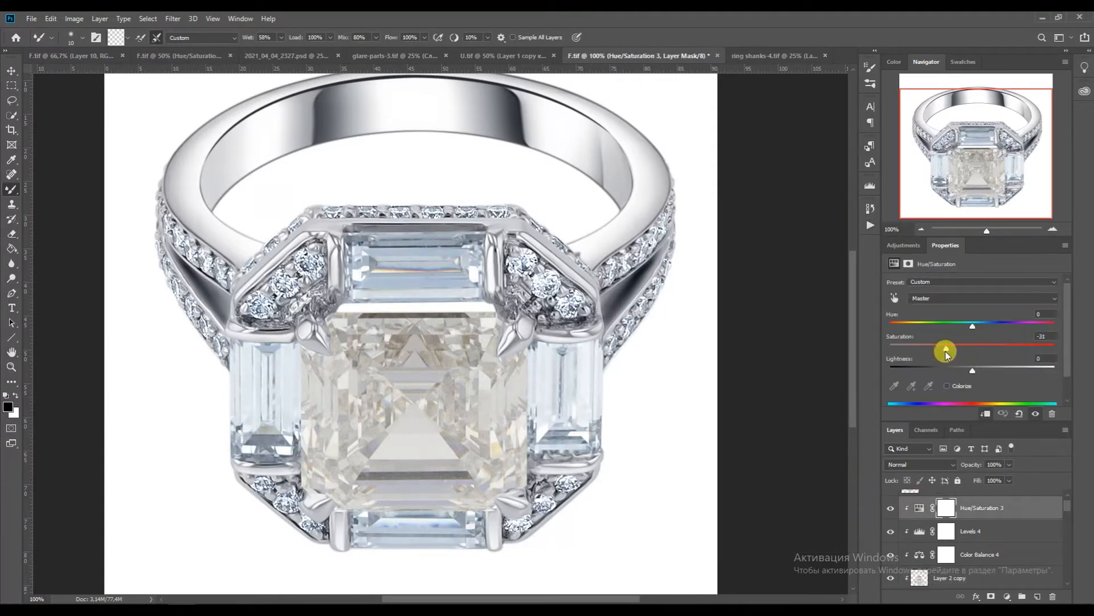
{"action": "key", "text": "alt+bracketleft"}
{"action": "left_click_drag", "start_coordinate": [987, 365], "coordinate": [985, 364]}
Activate Layer 4, and open the Diamonds and diamond stone images from File Explorer's stones > diamond folder in Photoshop
{"action": "left_click_drag", "start_coordinate": [1068, 507], "coordinate": [1066, 502]}
{"action": "left_click", "coordinate": [910, 500]}
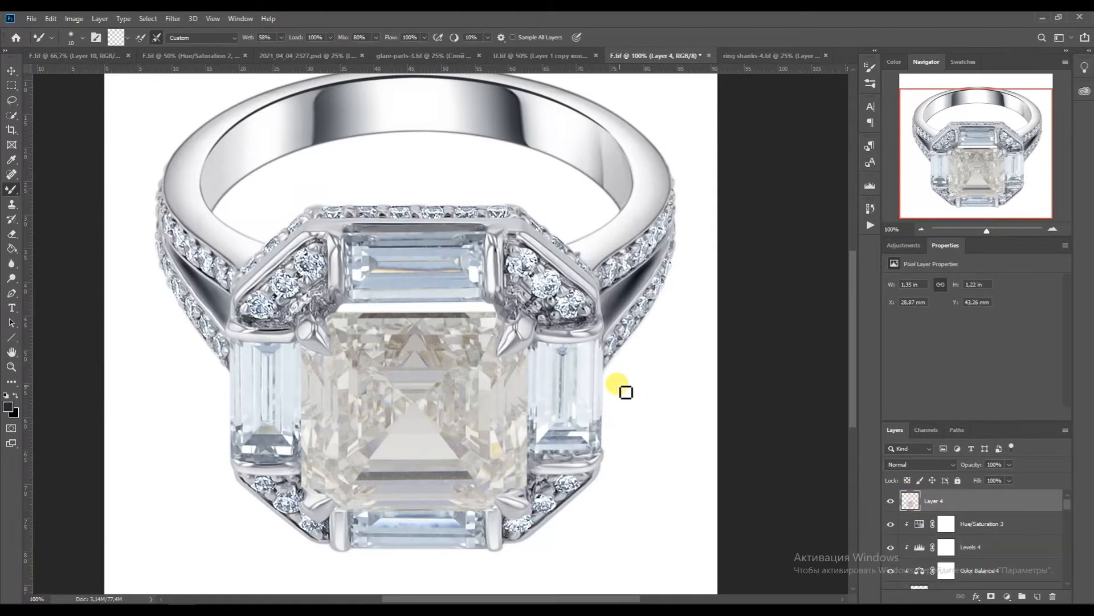
{"action": "left_click", "coordinate": [102, 597]}
{"action": "left_click", "coordinate": [285, 49]}
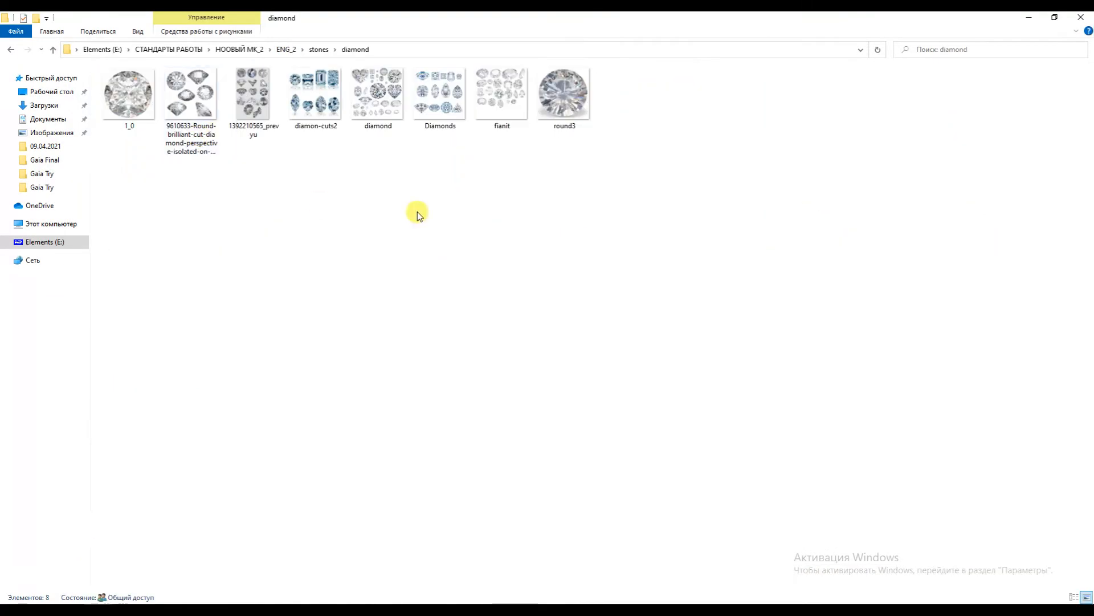
{"action": "left_click", "coordinate": [457, 121]}
{"action": "left_click_drag", "start_coordinate": [470, 218], "coordinate": [687, 198]}
{"action": "key", "text": "v"}
{"action": "left_click_drag", "start_coordinate": [491, 182], "coordinate": [636, 409]}
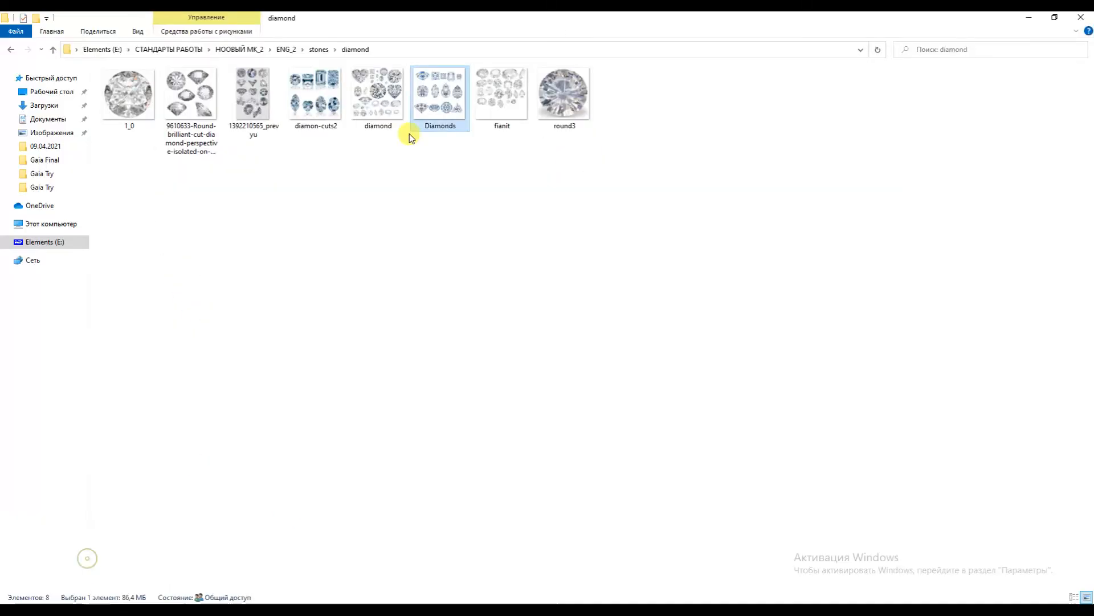
{"action": "left_click_drag", "start_coordinate": [399, 114], "coordinate": [821, 71]}
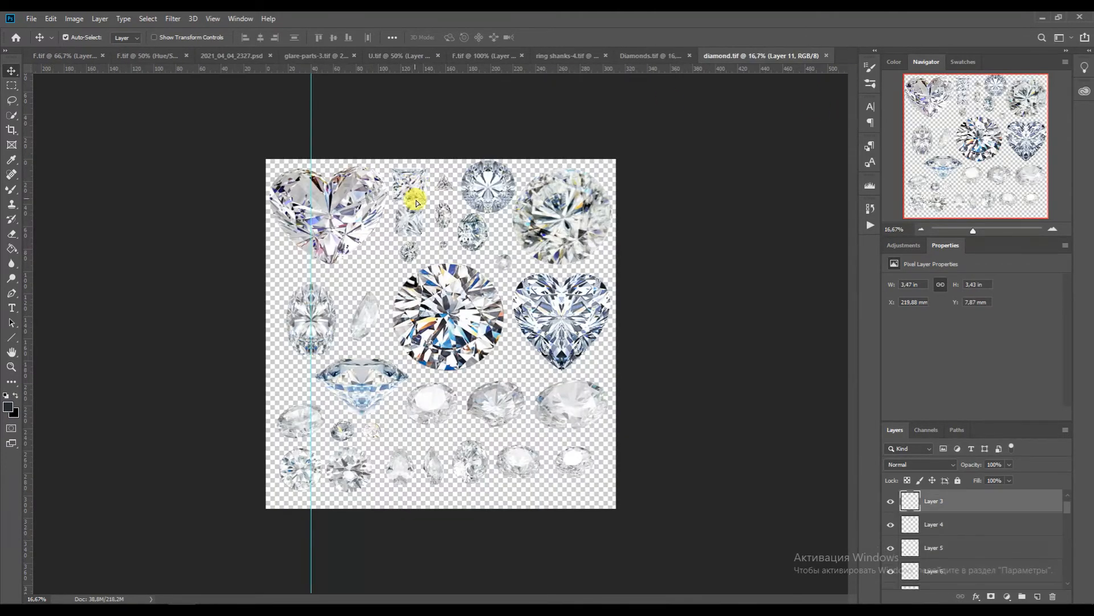
Bring the square princess-cut diamond into F.tif, clip it to Layer 4 and scale it to fill the center stone
{"action": "left_click_drag", "start_coordinate": [416, 188], "coordinate": [418, 348]}
{"action": "left_click", "coordinate": [912, 511], "text": "alt"}
{"action": "key", "text": "ctrl+t"}
{"action": "left_click_drag", "start_coordinate": [411, 454], "coordinate": [412, 451]}
{"action": "left_click_drag", "start_coordinate": [517, 350], "coordinate": [527, 350]}
{"action": "left_click_drag", "start_coordinate": [306, 350], "coordinate": [298, 349]}
{"action": "left_click_drag", "start_coordinate": [413, 248], "coordinate": [415, 242]}
{"action": "key", "text": "Return"}
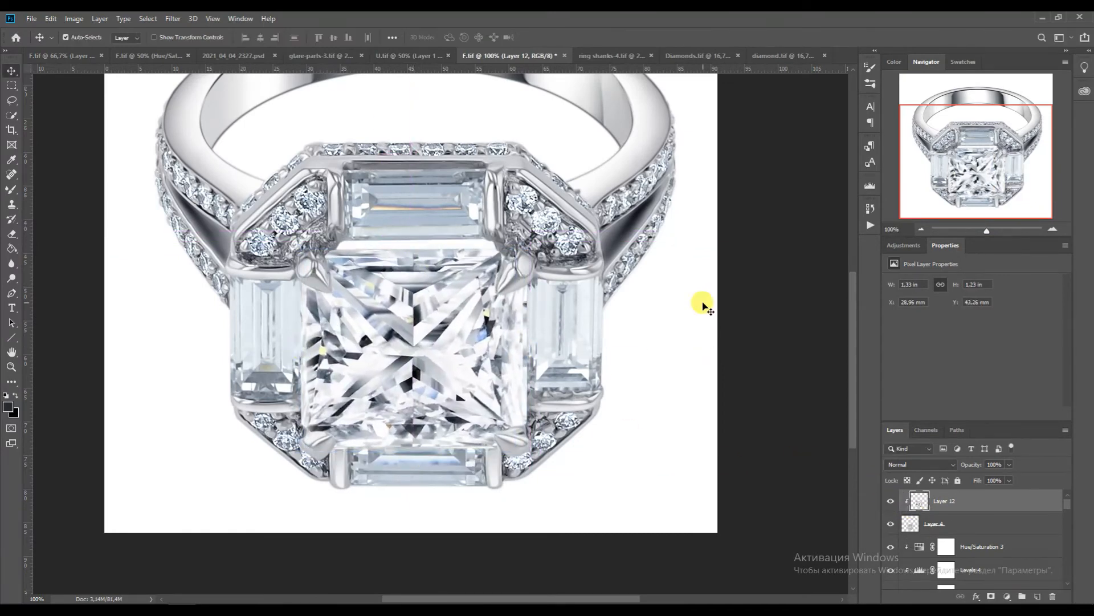
Set the Hue/Saturation 3 saturation to -36 and the Levels 4 shadow and midtone inputs to 37 and 1.10
{"action": "left_click", "coordinate": [926, 546]}
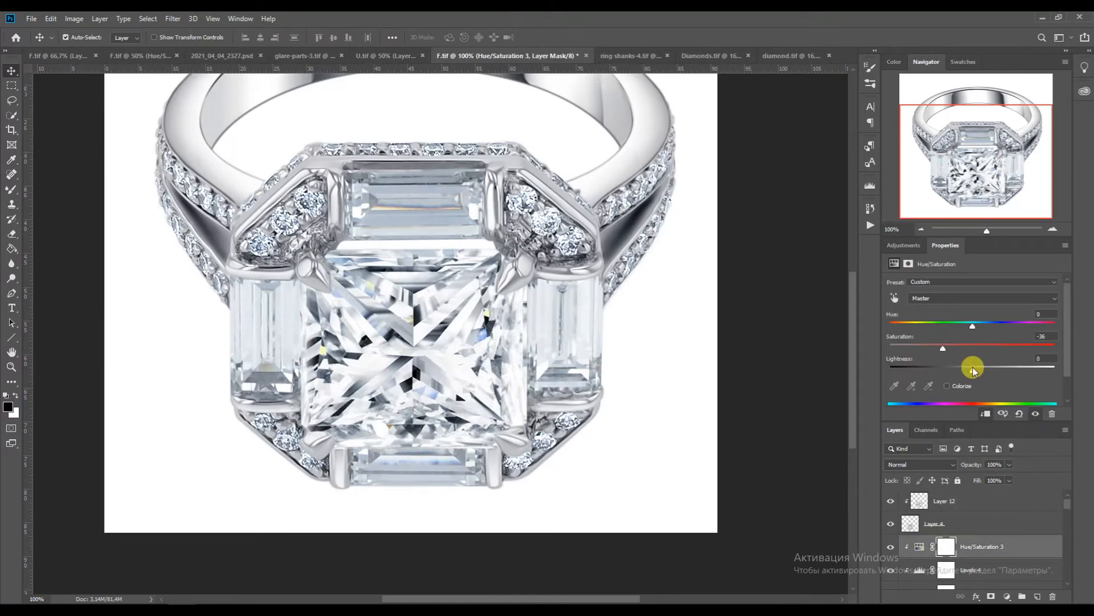
{"action": "left_click", "coordinate": [920, 569]}
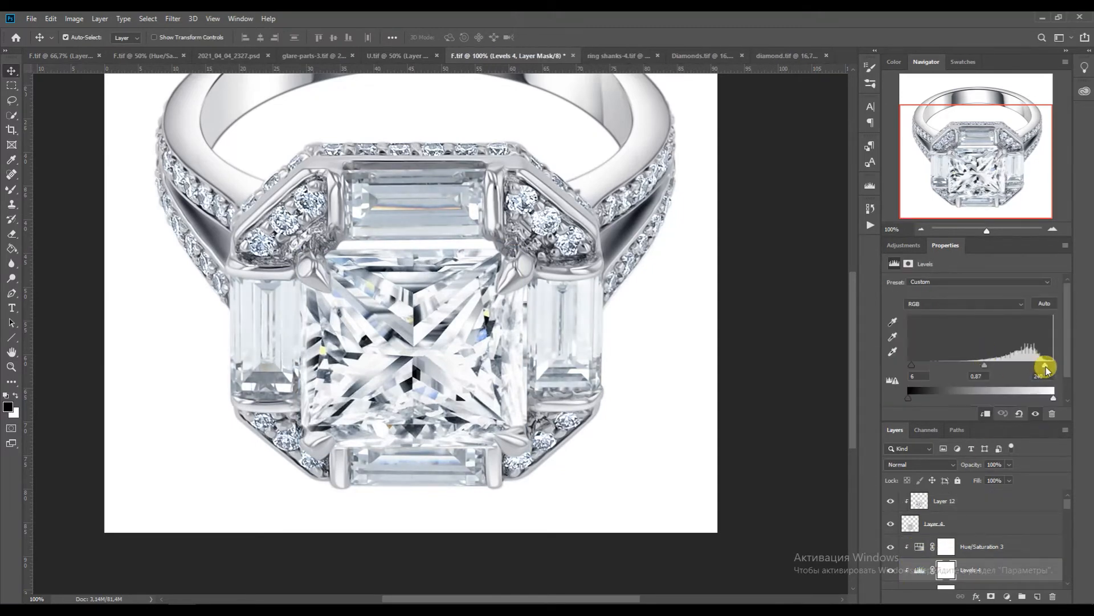
{"action": "left_click_drag", "start_coordinate": [981, 368], "coordinate": [973, 365]}
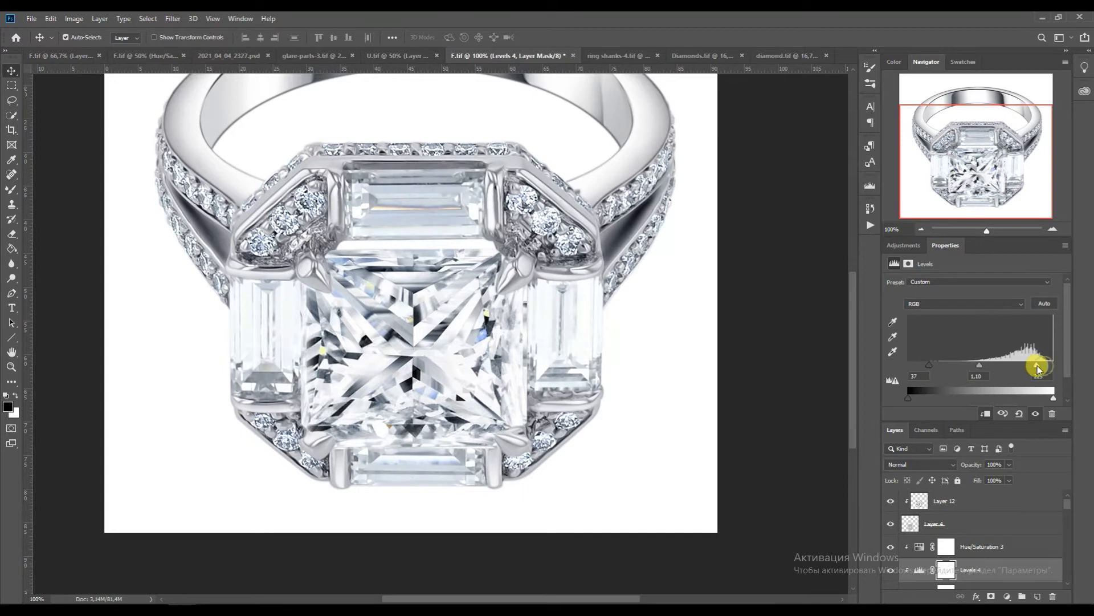
Retune Levels 4 to 39, 1.23 and 231, and Color Balance 4 midtones to -16, +8 and +41
{"action": "left_click", "coordinate": [941, 546]}
{"action": "left_click", "coordinate": [969, 569]}
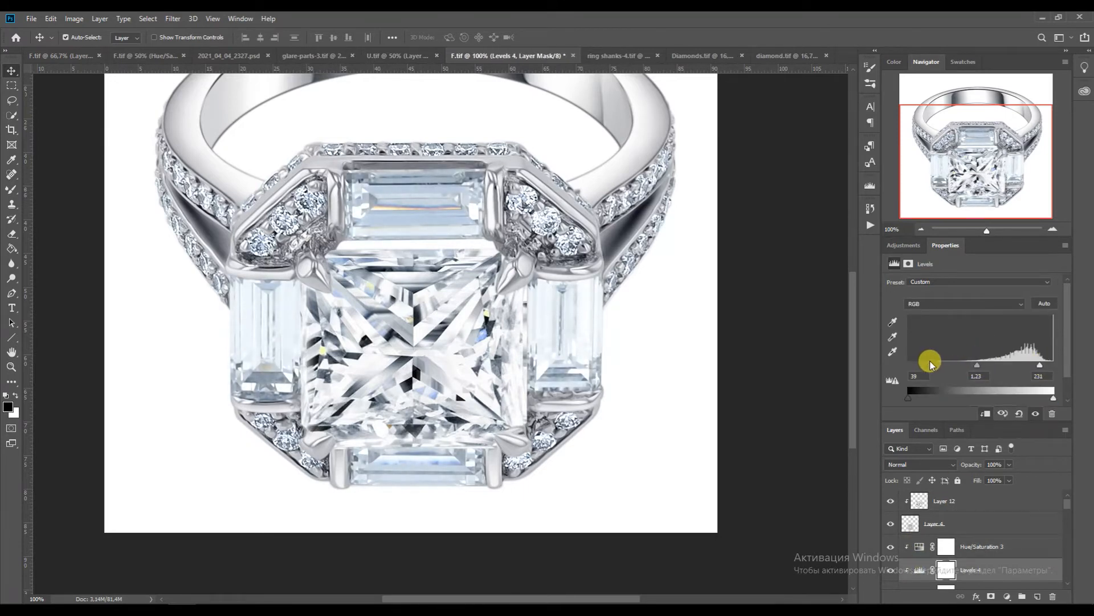
{"action": "left_click", "coordinate": [969, 590]}
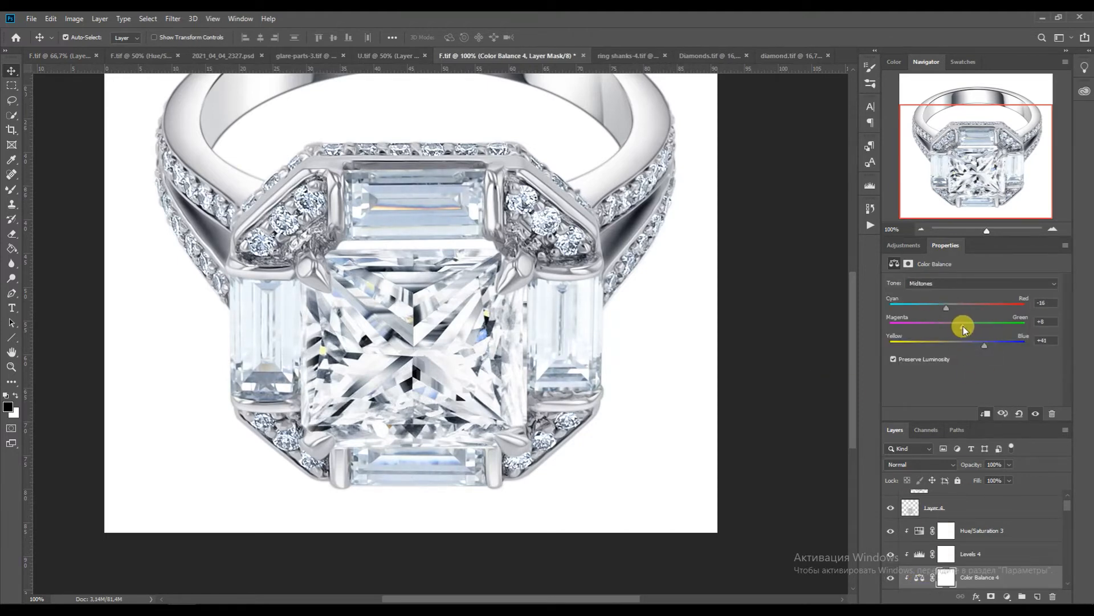
Add a Color Balance adjustment clipped above Layer 12 and set its midtones to -14, 0 and +14
{"action": "left_click", "coordinate": [912, 506]}
{"action": "left_click_drag", "start_coordinate": [1067, 505], "coordinate": [1067, 500]}
{"action": "left_click", "coordinate": [923, 497]}
{"action": "left_click", "coordinate": [902, 244]}
{"action": "left_click", "coordinate": [907, 288]}
{"action": "left_click", "coordinate": [918, 513], "text": "alt"}
{"action": "left_click_drag", "start_coordinate": [956, 308], "coordinate": [964, 342]}
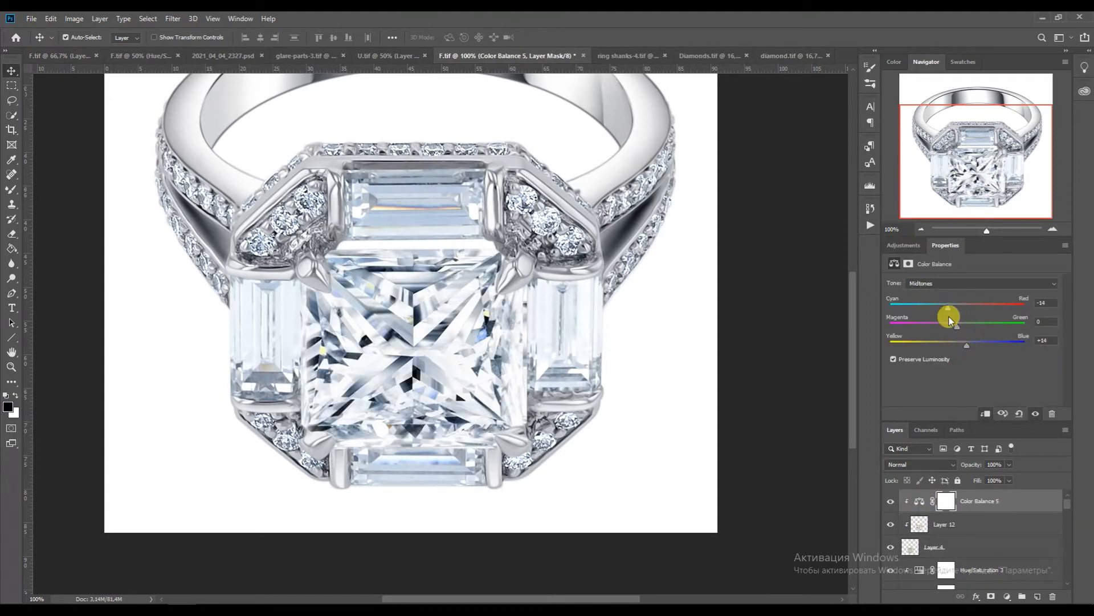
Set the Hue/Saturation 3 saturation to about -13 and the Levels 4 inputs to 50, 1.40 and 231
{"action": "left_click", "coordinate": [920, 573]}
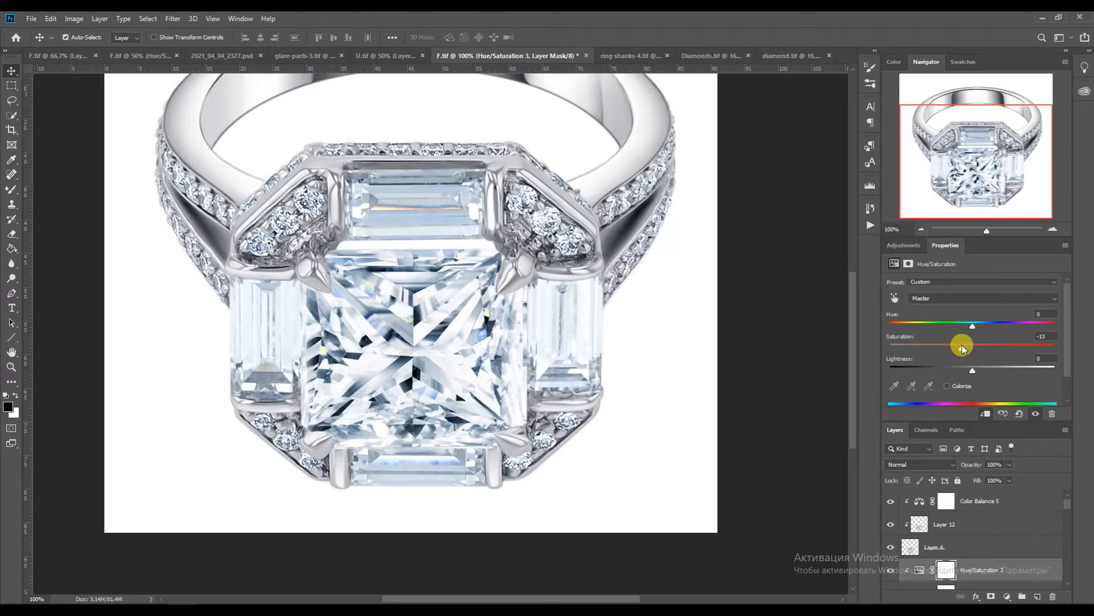
{"action": "left_click_drag", "start_coordinate": [1067, 506], "coordinate": [1067, 513]}
{"action": "left_click", "coordinate": [919, 527]}
{"action": "left_click_drag", "start_coordinate": [980, 365], "coordinate": [976, 365]}
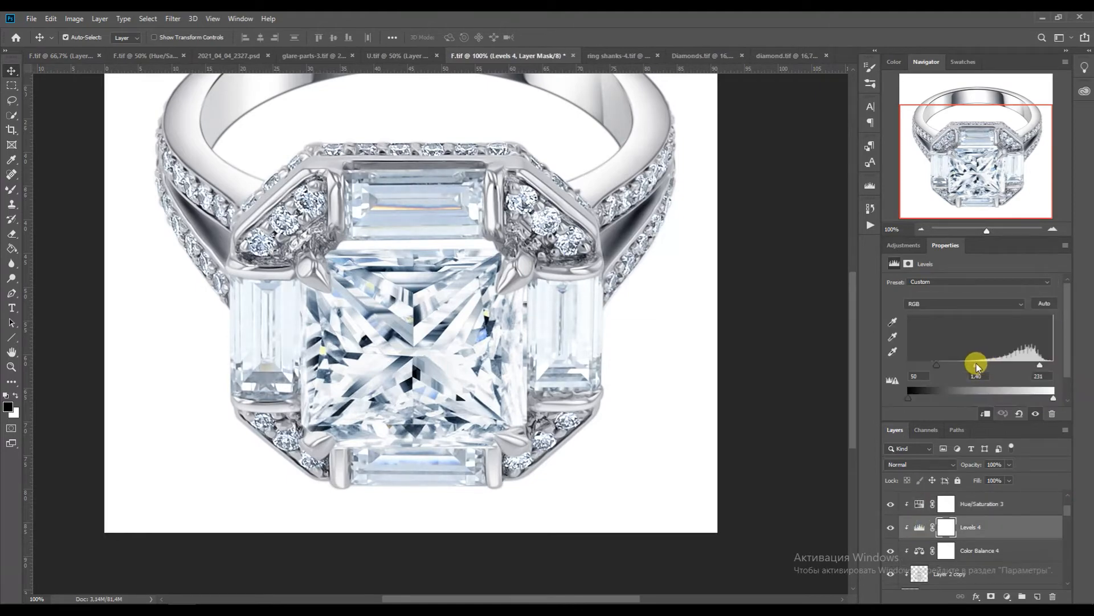
Examine the upper and side baguette stones on Layer 2 copy at 300% with the Mixer Brush ready
{"action": "left_click_drag", "start_coordinate": [1067, 512], "coordinate": [1067, 512]}
{"action": "left_click", "coordinate": [951, 562]}
{"action": "left_click", "coordinate": [1053, 229]}
{"action": "left_click", "coordinate": [1053, 229]}
{"action": "left_click", "coordinate": [973, 146]}
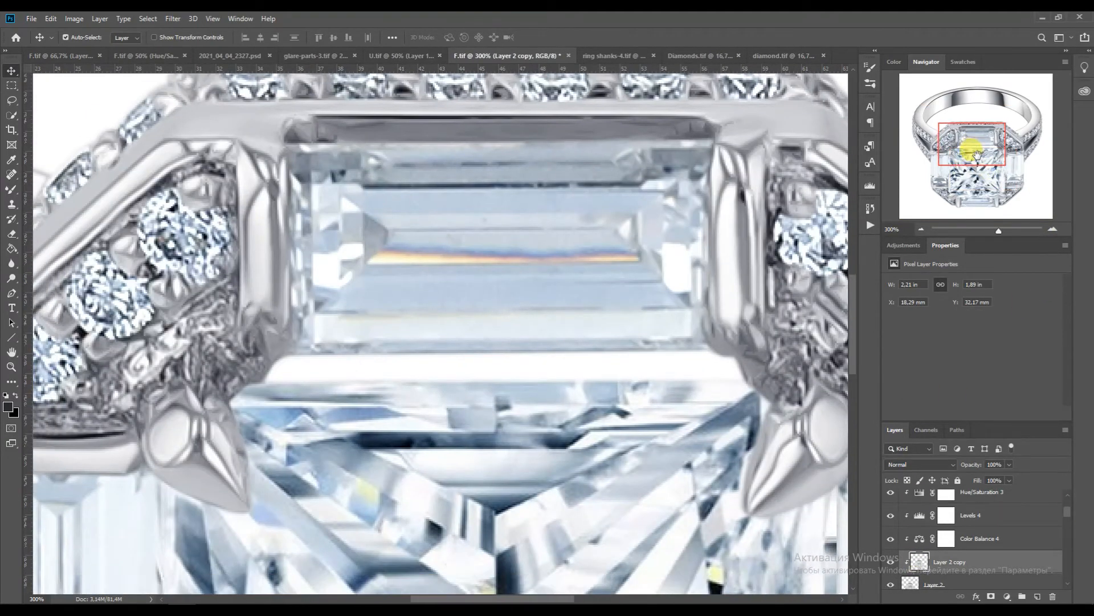
{"action": "key", "text": "b"}
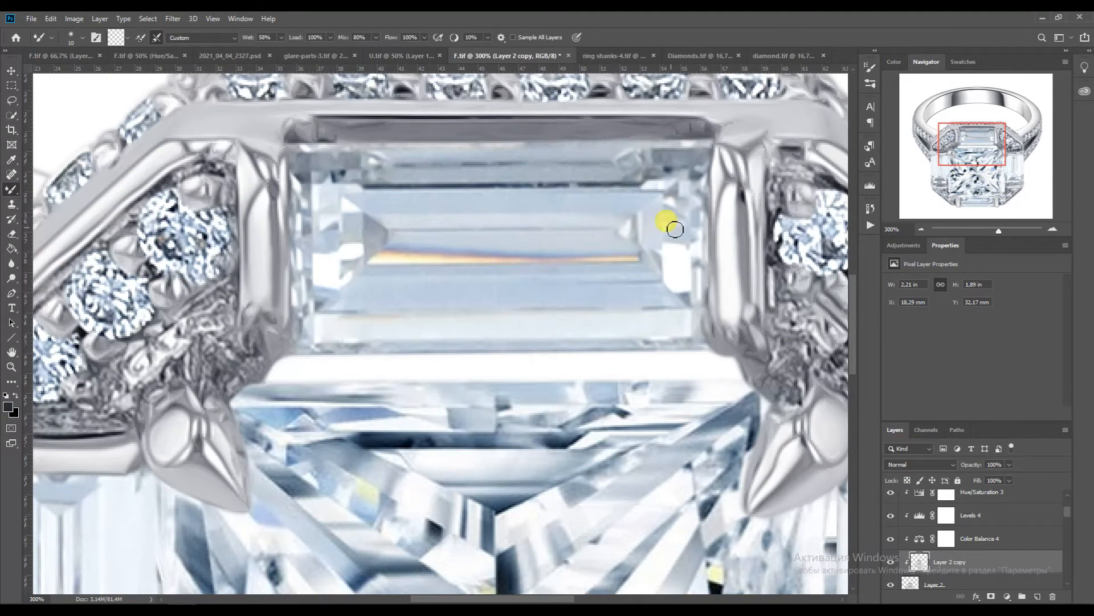
{"action": "left_click_drag", "start_coordinate": [988, 132], "coordinate": [1012, 170]}
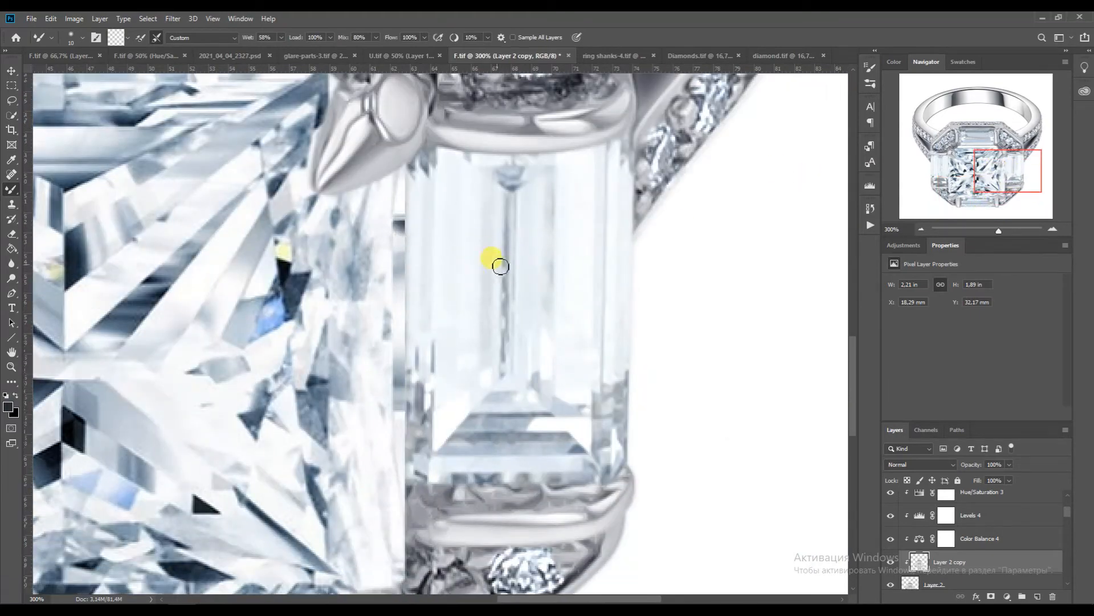
{"action": "left_click_drag", "start_coordinate": [978, 164], "coordinate": [967, 151]}
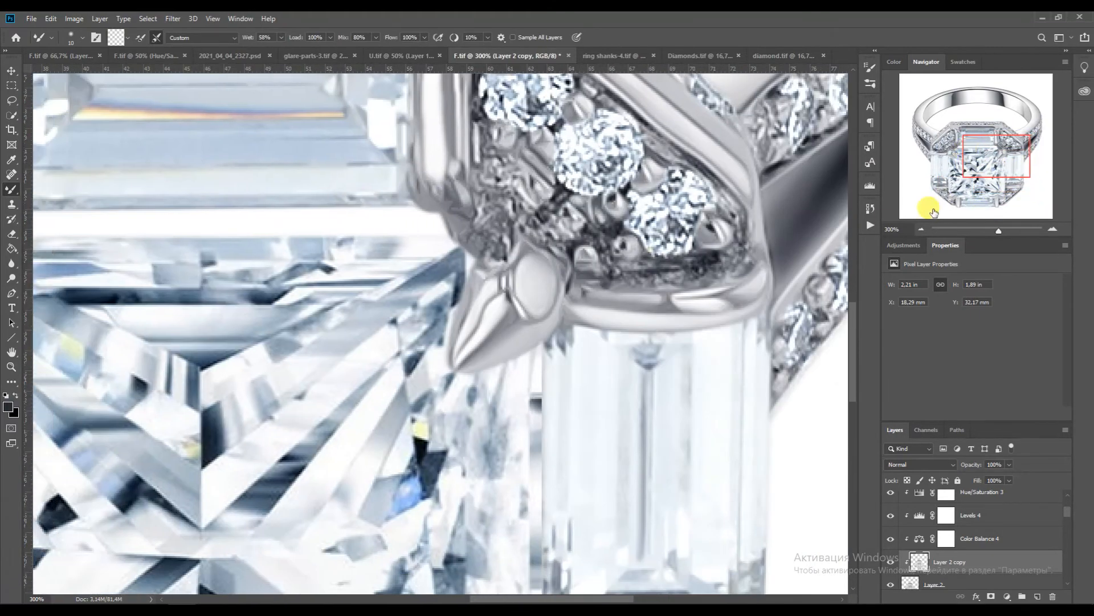
Duplicate all layers from Layer 2 up to Color Balance 5 and merge the copies into one layer
{"action": "left_click", "coordinate": [920, 229]}
{"action": "left_click", "coordinate": [920, 229]}
{"action": "left_click", "coordinate": [920, 229]}
{"action": "left_click", "coordinate": [920, 229]}
{"action": "left_click", "coordinate": [988, 582]}
{"action": "left_click_drag", "start_coordinate": [1068, 513], "coordinate": [1071, 505]}
{"action": "left_click", "coordinate": [981, 501], "text": "shift"}
{"action": "key", "text": "ctrl+j"}
{"action": "key", "text": "ctrl+e"}
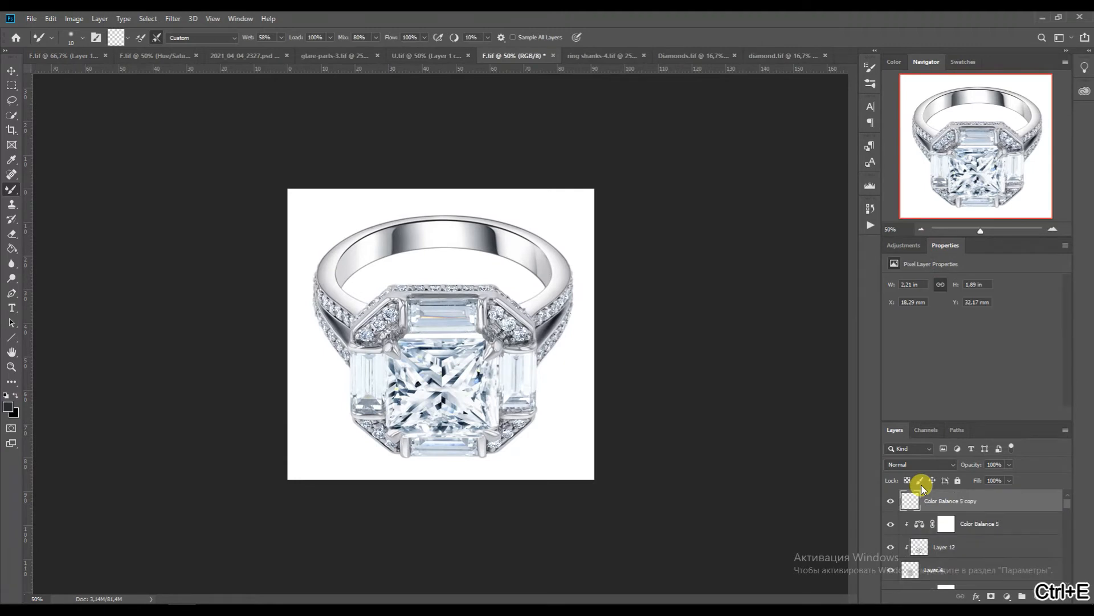
Duplicate the merged Color Balance 5 copy layer and clip the duplicate to it
{"action": "key", "text": "ctrl+j"}
{"action": "left_click", "coordinate": [921, 512], "text": "alt"}
{"action": "left_click", "coordinate": [903, 245]}
{"action": "left_click", "coordinate": [908, 277]}
{"action": "left_click", "coordinate": [918, 513], "text": "alt"}
{"action": "left_click_drag", "start_coordinate": [980, 366], "coordinate": [974, 368]}
{"action": "left_click_drag", "start_coordinate": [1054, 367], "coordinate": [1050, 367]}
{"action": "key", "text": "ctrl+z"}
{"action": "key", "text": "ctrl+z"}
{"action": "key", "text": "ctrl+z"}
{"action": "left_click", "coordinate": [871, 225]}
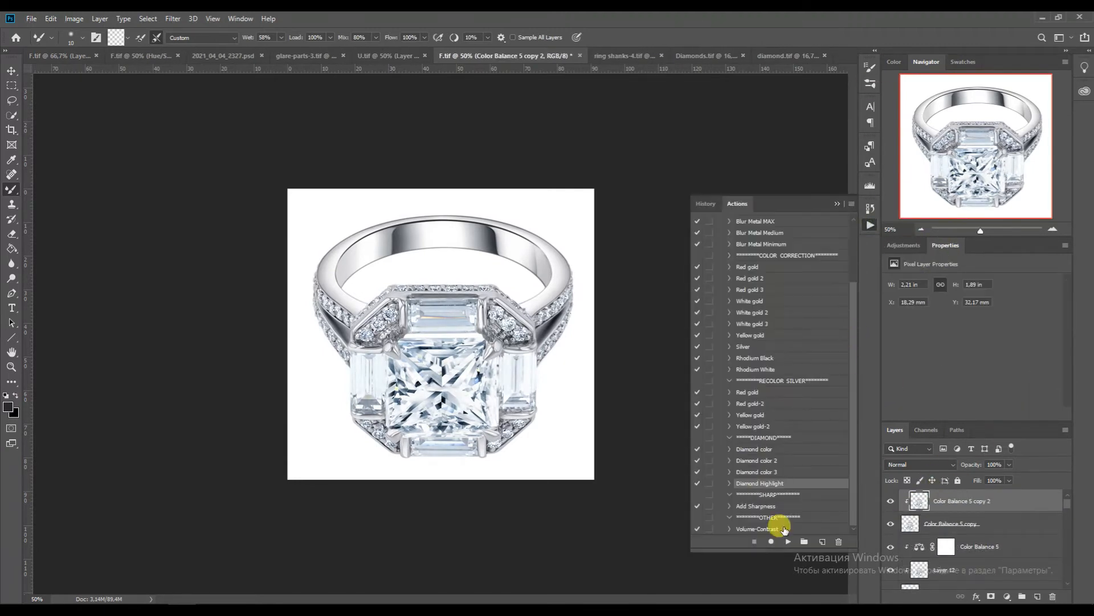
{"action": "key", "text": "ctrl+z"}
{"action": "left_click", "coordinate": [837, 204]}
Add a clipped Levels adjustment with brighter midtones and a clipped Hue/Saturation adjustment with saturation -13 above Color Balance 5 copy 2
{"action": "left_click", "coordinate": [904, 245]}
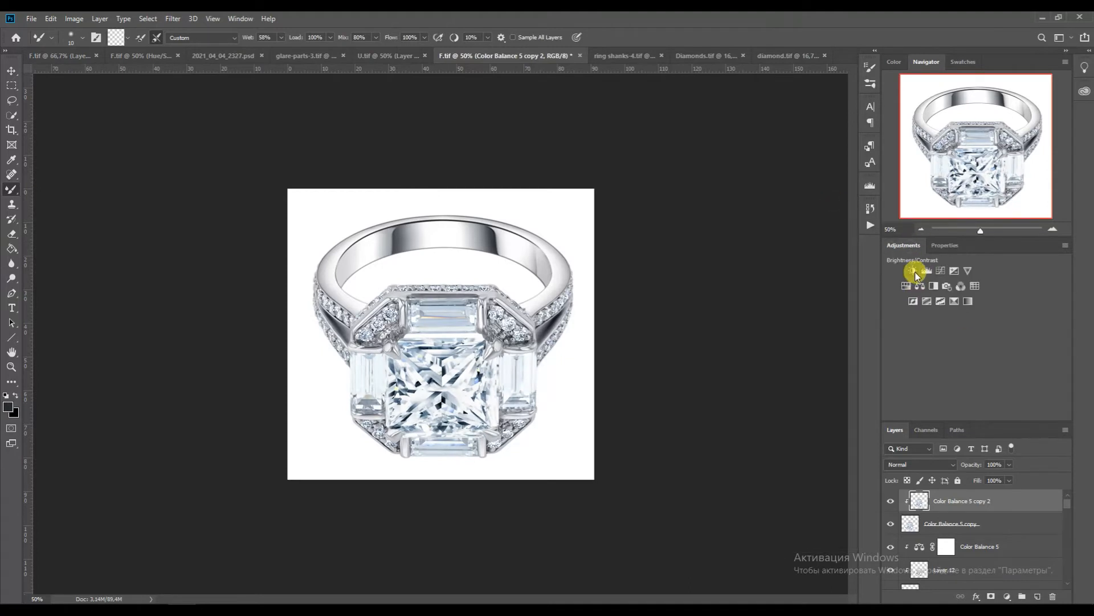
{"action": "left_click", "coordinate": [922, 273]}
{"action": "left_click", "coordinate": [916, 513], "text": "alt"}
{"action": "left_click_drag", "start_coordinate": [981, 365], "coordinate": [971, 365]}
{"action": "left_click", "coordinate": [904, 245]}
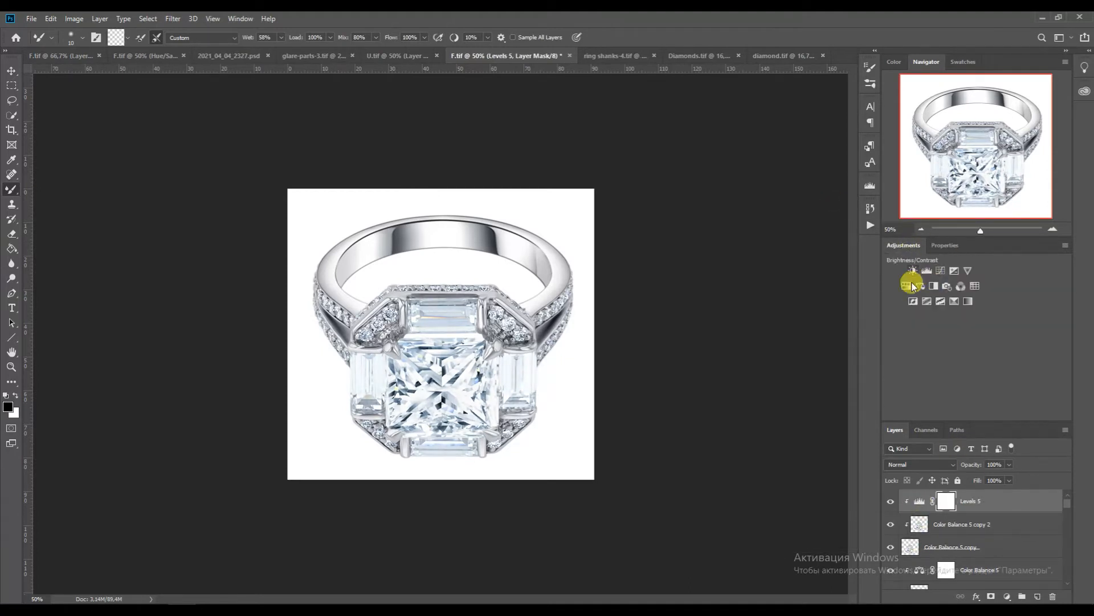
{"action": "left_click", "coordinate": [920, 286]}
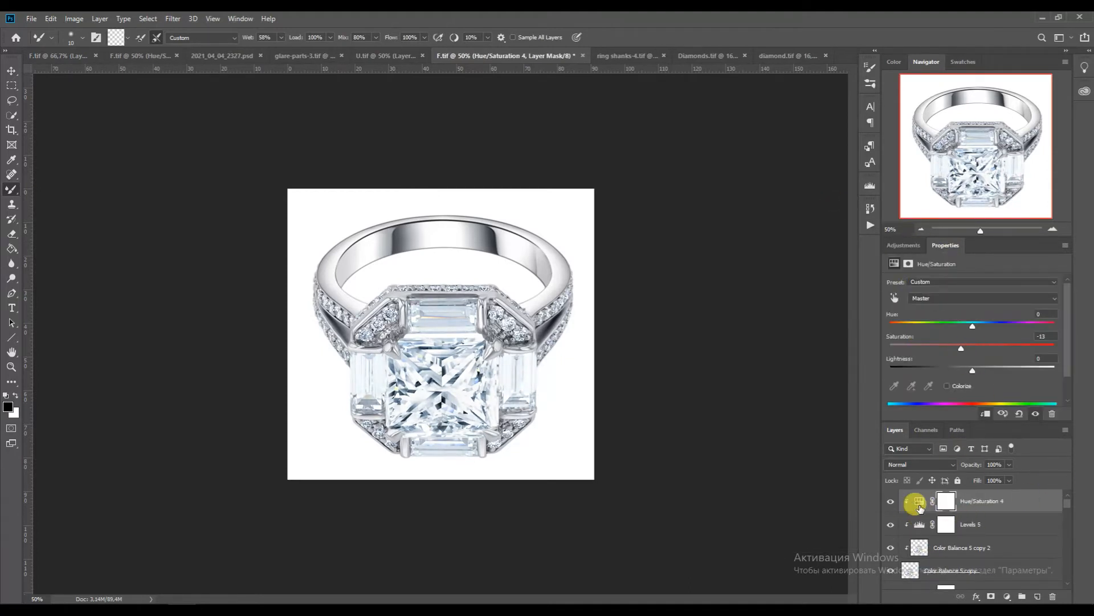
Add a new layer and outline the lower facet of the center stone's upper-left prong with a closed pen path
{"action": "left_click", "coordinate": [1037, 595]}
{"action": "key", "text": "p"}
{"action": "left_click", "coordinate": [1058, 229]}
{"action": "left_click", "coordinate": [1053, 228]}
{"action": "left_click", "coordinate": [1052, 229]}
{"action": "left_click_drag", "start_coordinate": [424, 260], "coordinate": [454, 258]}
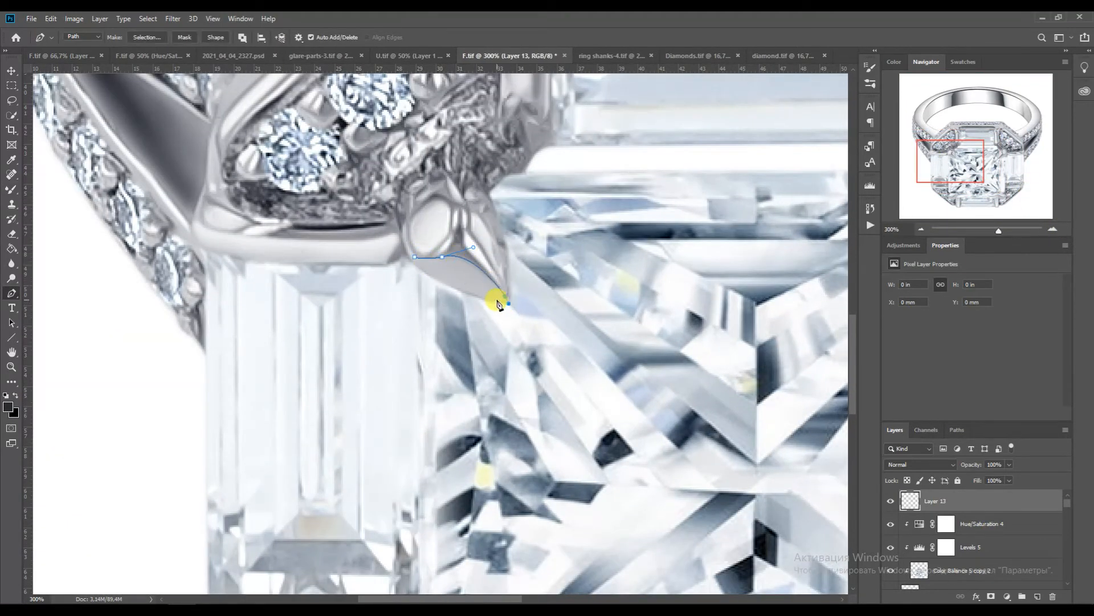
{"action": "left_click", "coordinate": [415, 257]}
{"action": "left_click_drag", "start_coordinate": [497, 300], "coordinate": [420, 282]}
{"action": "left_click", "coordinate": [480, 269]}
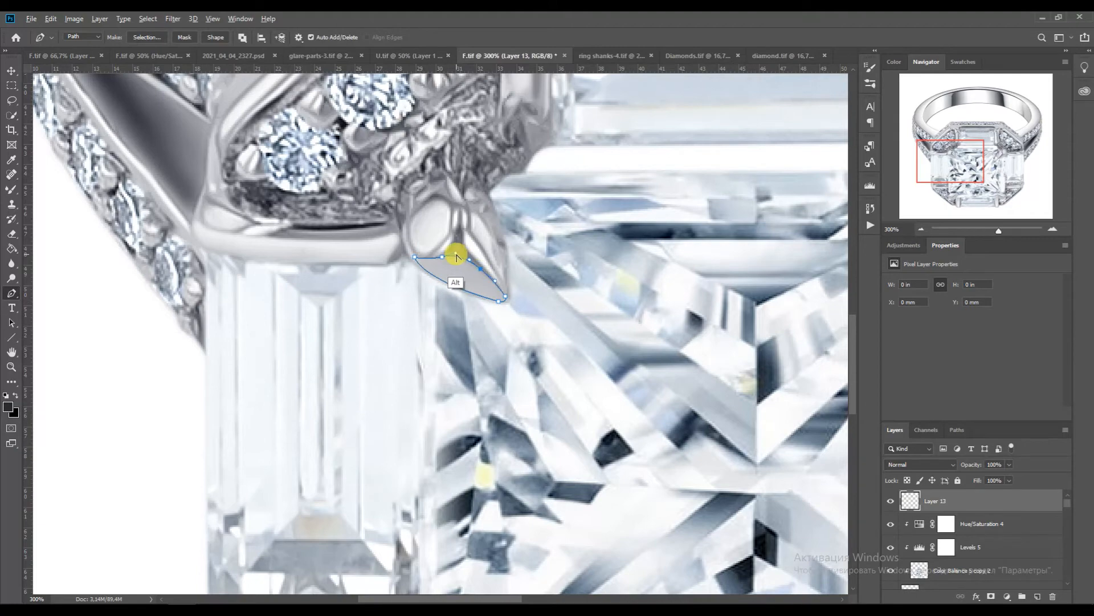
Outline the lower facet of the center stone's upper-right prong with a closed pen path
{"action": "left_click", "coordinate": [987, 163]}
{"action": "left_click_drag", "start_coordinate": [573, 261], "coordinate": [652, 255]}
{"action": "left_click", "coordinate": [573, 262]}
{"action": "key", "text": "ctrl+z"}
{"action": "left_click", "coordinate": [631, 244]}
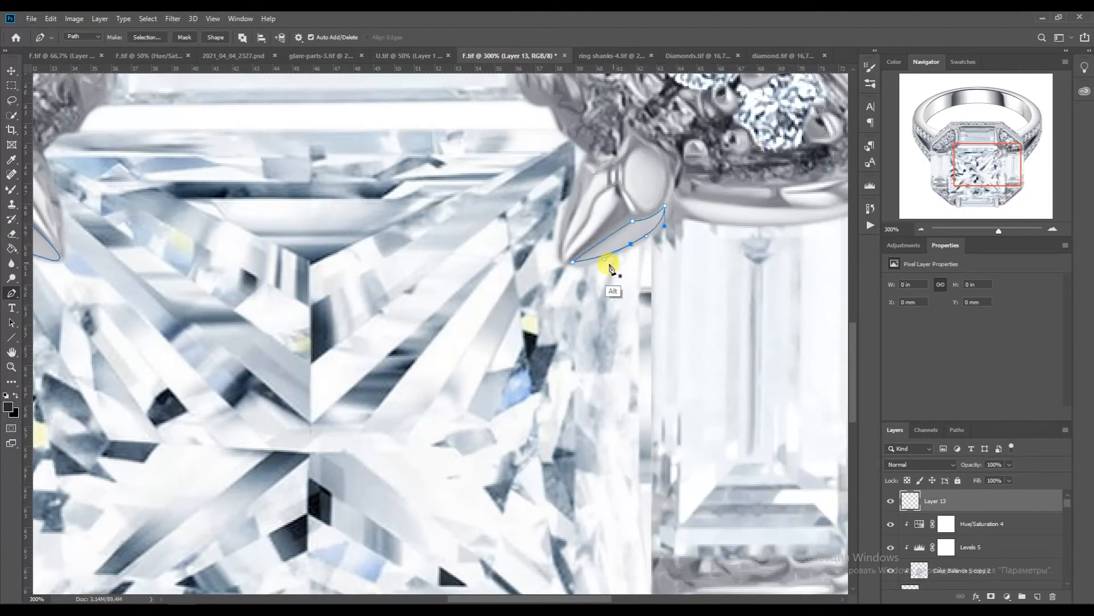
Outline the lower facets of the center stone's lower-right and lower-left prongs with pen paths
{"action": "left_click", "coordinate": [980, 198]}
{"action": "left_click_drag", "start_coordinate": [650, 307], "coordinate": [681, 325]}
{"action": "left_click_drag", "start_coordinate": [701, 330], "coordinate": [714, 380]}
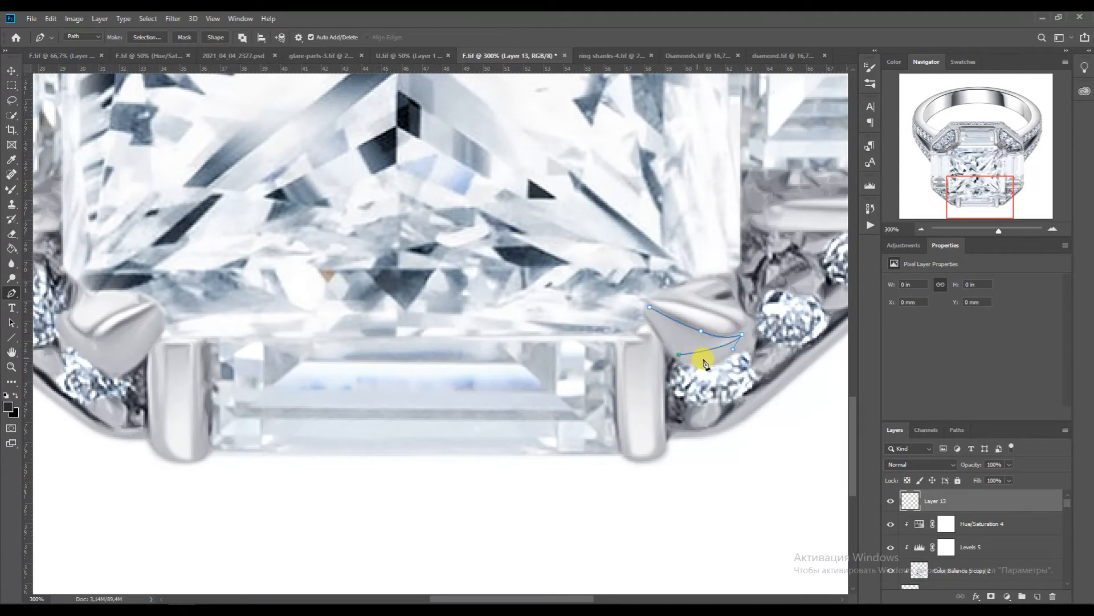
{"action": "left_click", "coordinate": [648, 311]}
{"action": "left_click", "coordinate": [955, 192]}
{"action": "left_click", "coordinate": [469, 382]}
{"action": "left_click_drag", "start_coordinate": [426, 386], "coordinate": [421, 427]}
{"action": "left_click", "coordinate": [434, 424]}
{"action": "left_click", "coordinate": [413, 419]}
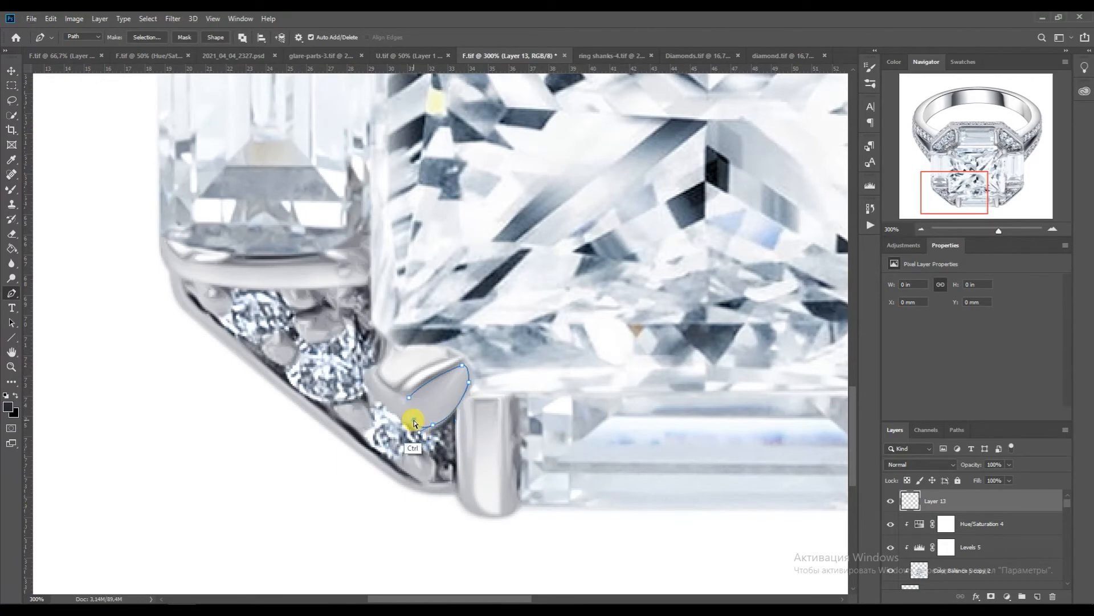
Convert the prong paths into a selection and brush soft white highlights onto the facets on Layer 13
{"action": "left_click", "coordinate": [957, 430]}
{"action": "right_click", "coordinate": [450, 391]}
{"action": "left_click", "coordinate": [520, 183]}
{"action": "key", "text": "Return"}
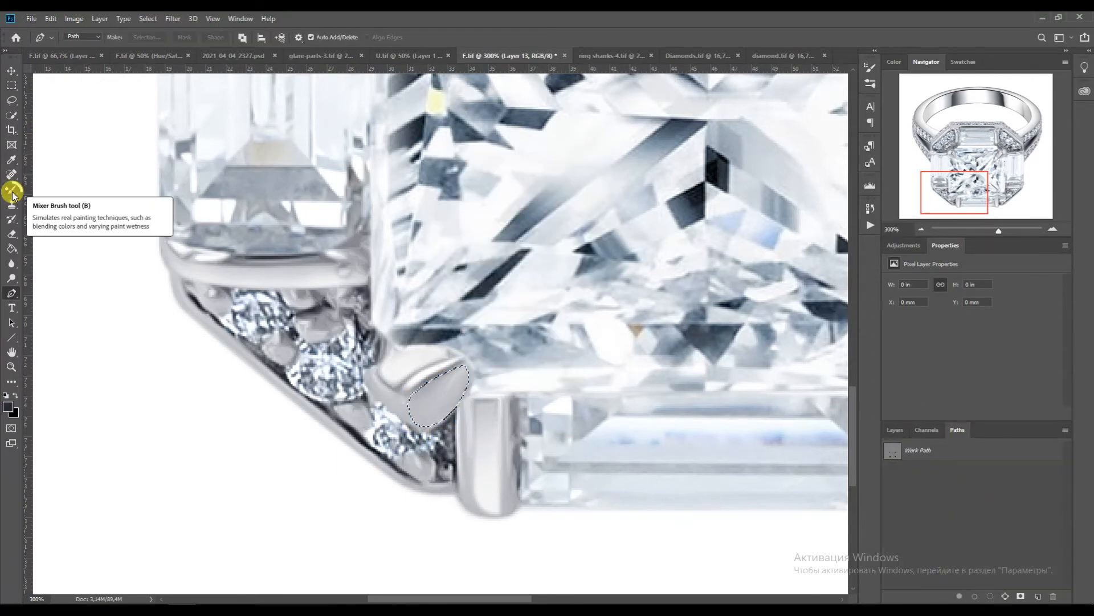
{"action": "left_click", "coordinate": [12, 191]}
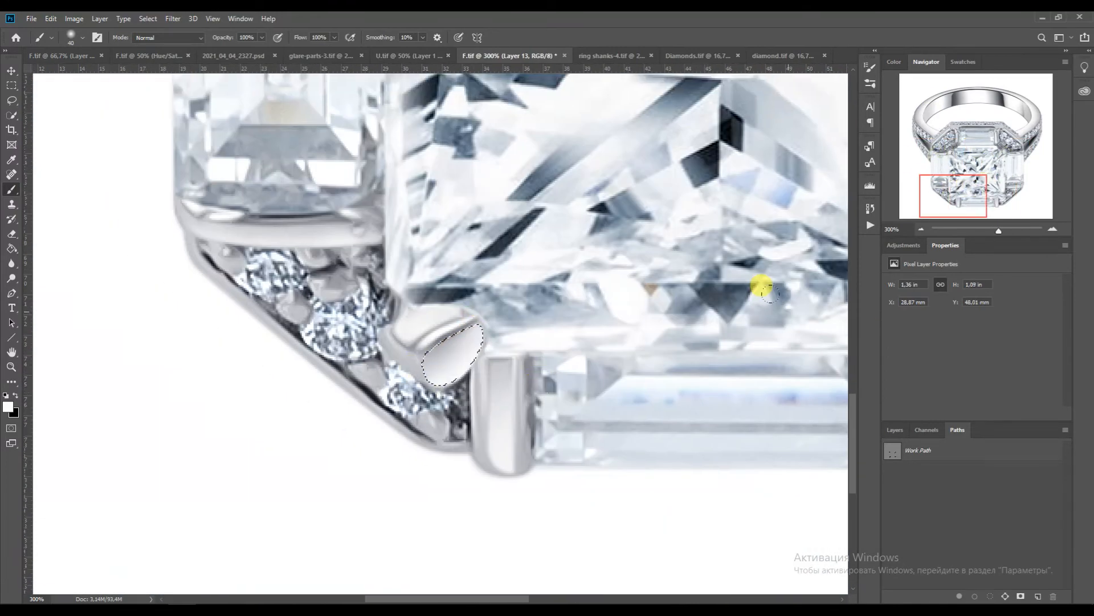
{"action": "left_click", "coordinate": [922, 229]}
{"action": "left_click", "coordinate": [922, 229]}
Outline the upper-right diagonal rim strip with the Pen tool and convert the path into a selection
{"action": "key", "text": "p"}
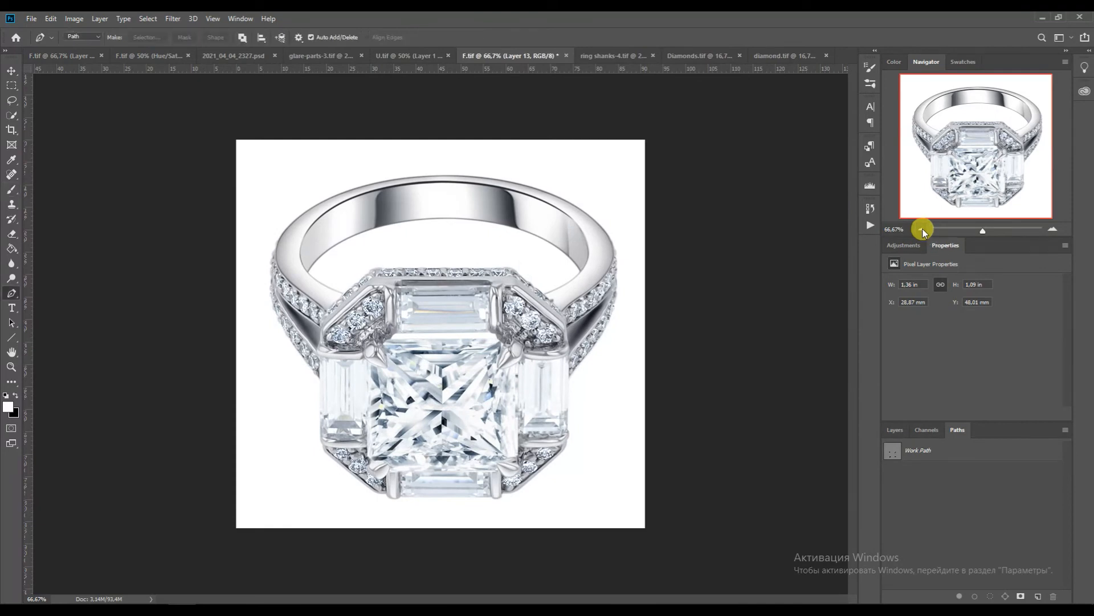
{"action": "left_click", "coordinate": [1053, 229]}
{"action": "left_click", "coordinate": [1053, 229]}
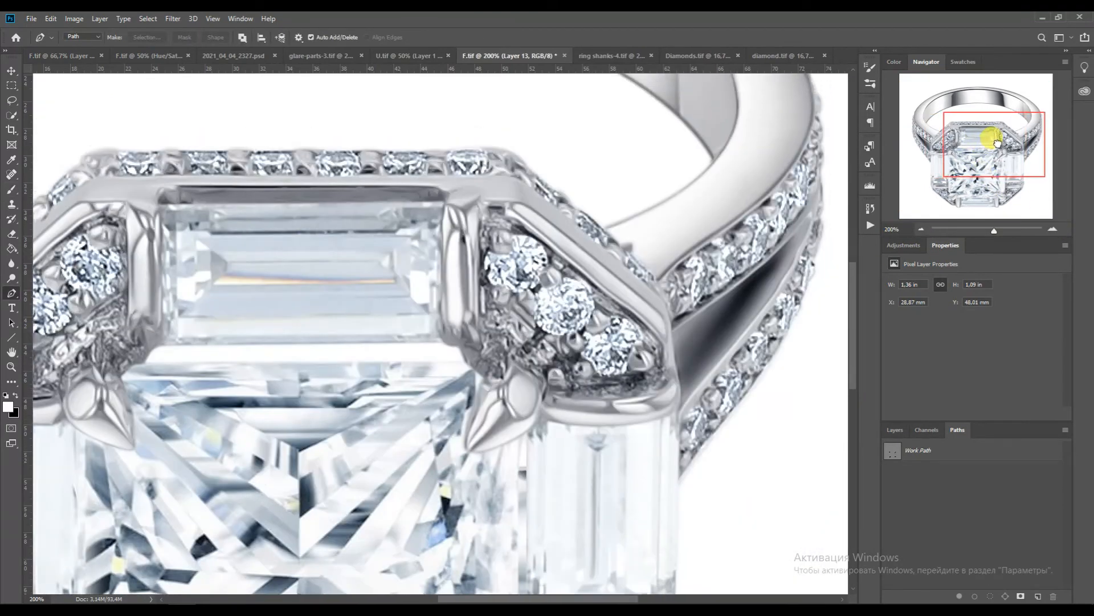
{"action": "left_click", "coordinate": [519, 182]}
{"action": "left_click", "coordinate": [521, 200]}
{"action": "left_click", "coordinate": [660, 300]}
{"action": "left_click", "coordinate": [519, 183]}
{"action": "right_click", "coordinate": [606, 261]}
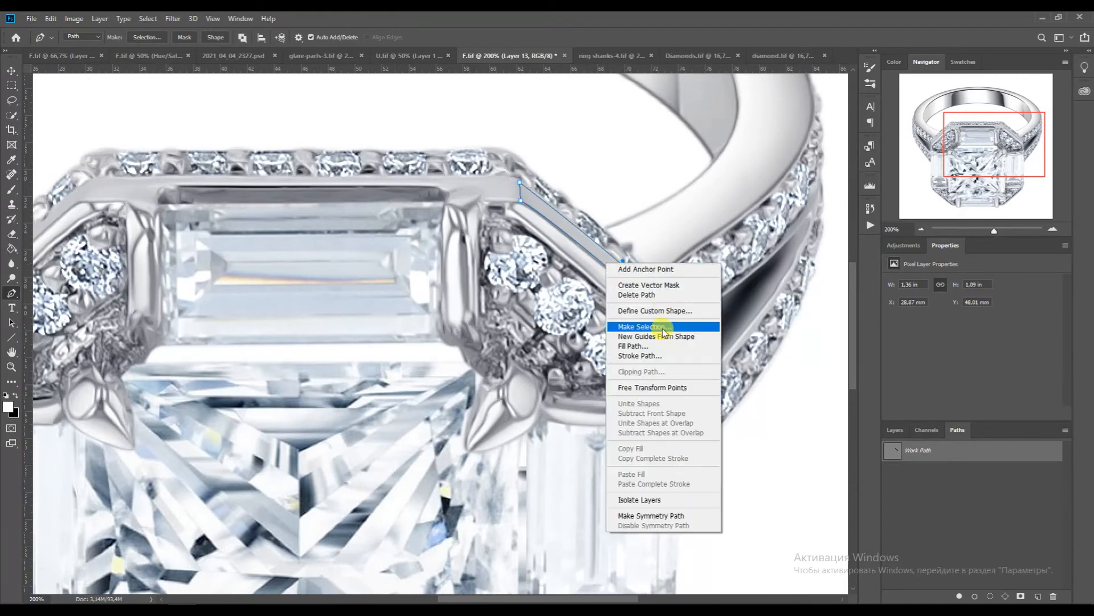
{"action": "left_click", "coordinate": [663, 326]}
{"action": "key", "text": "Return"}
Enlarge the brush to 150, paint a soft white highlight along the upper-right rim strip, and deselect
{"action": "left_click", "coordinate": [11, 190]}
{"action": "key", "text": "bracketright"}
{"action": "key", "text": "bracketright"}
{"action": "key", "text": "bracketright"}
{"action": "key", "text": "bracketright"}
{"action": "key", "text": "bracketright"}
{"action": "key", "text": "bracketright"}
{"action": "key", "text": "bracketright"}
{"action": "left_click_drag", "start_coordinate": [618, 220], "coordinate": [574, 170]}
{"action": "key", "text": "ctrl+d"}
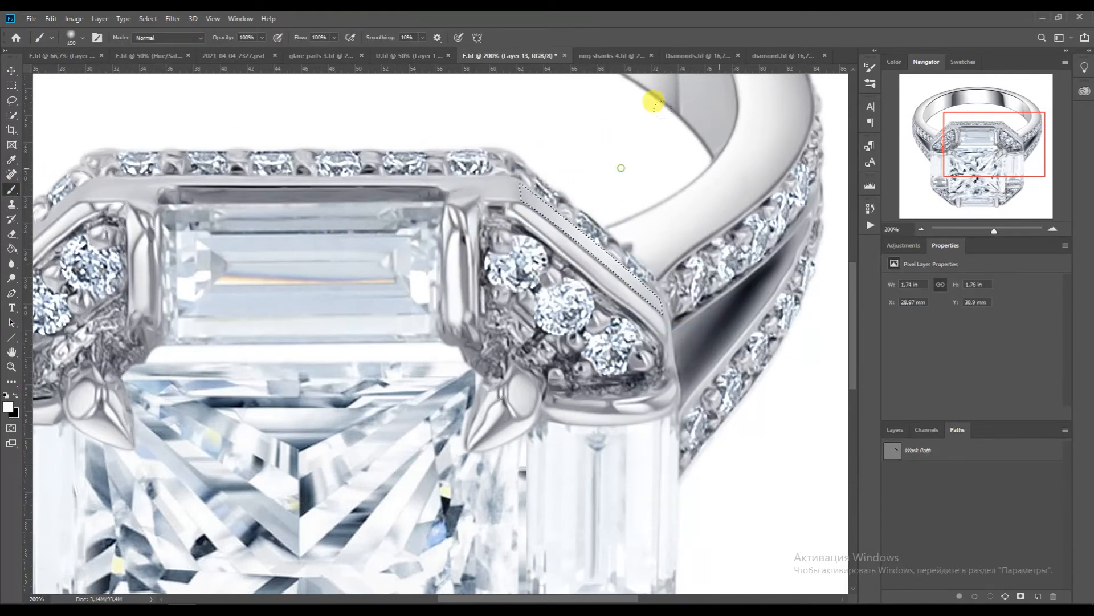
Outline the horizontal metal rim above the upper baguette stone with a pen path and convert it into a selection
{"action": "left_click_drag", "start_coordinate": [965, 150], "coordinate": [942, 148]}
{"action": "key", "text": "p"}
{"action": "left_click", "coordinate": [281, 199]}
{"action": "left_click", "coordinate": [692, 195]}
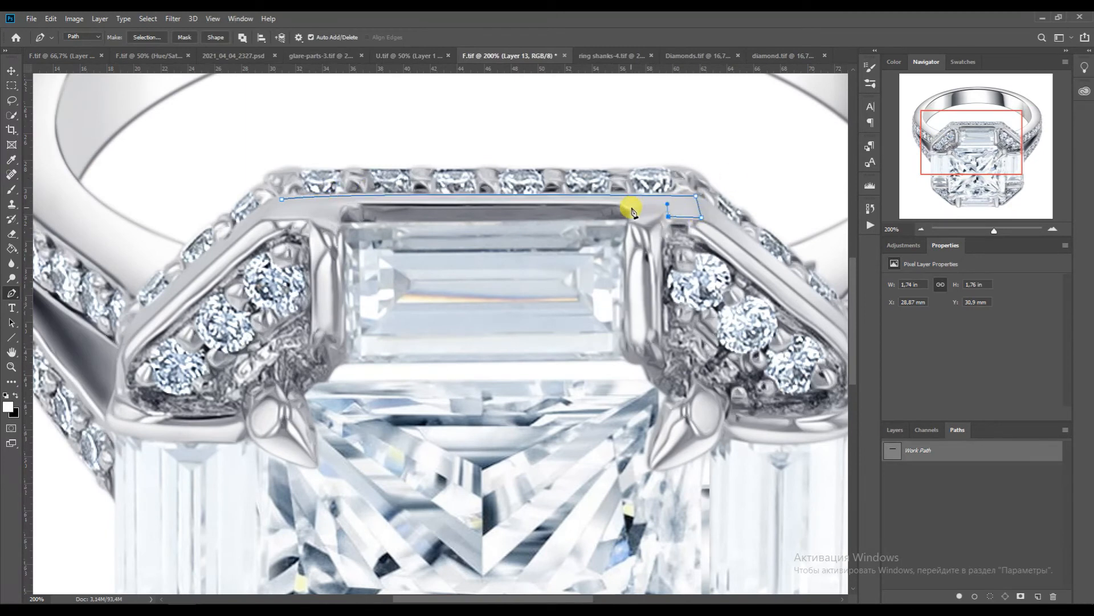
{"action": "left_click_drag", "start_coordinate": [361, 202], "coordinate": [328, 202]}
{"action": "left_click", "coordinate": [267, 217]}
{"action": "left_click", "coordinate": [282, 199]}
{"action": "right_click", "coordinate": [603, 179]}
{"action": "left_click", "coordinate": [627, 227]}
{"action": "left_click", "coordinate": [569, 173]}
Brush a soft white highlight onto the selected rim above the upper baguette and deselect
{"action": "key", "text": "b"}
{"action": "mouse_move", "coordinate": [479, 131]}
{"action": "left_mouse_down"}
{"action": "mouse_move", "coordinate": [400, 137]}
{"action": "mouse_move", "coordinate": [584, 135]}
{"action": "mouse_move", "coordinate": [461, 137]}
{"action": "left_mouse_up"}
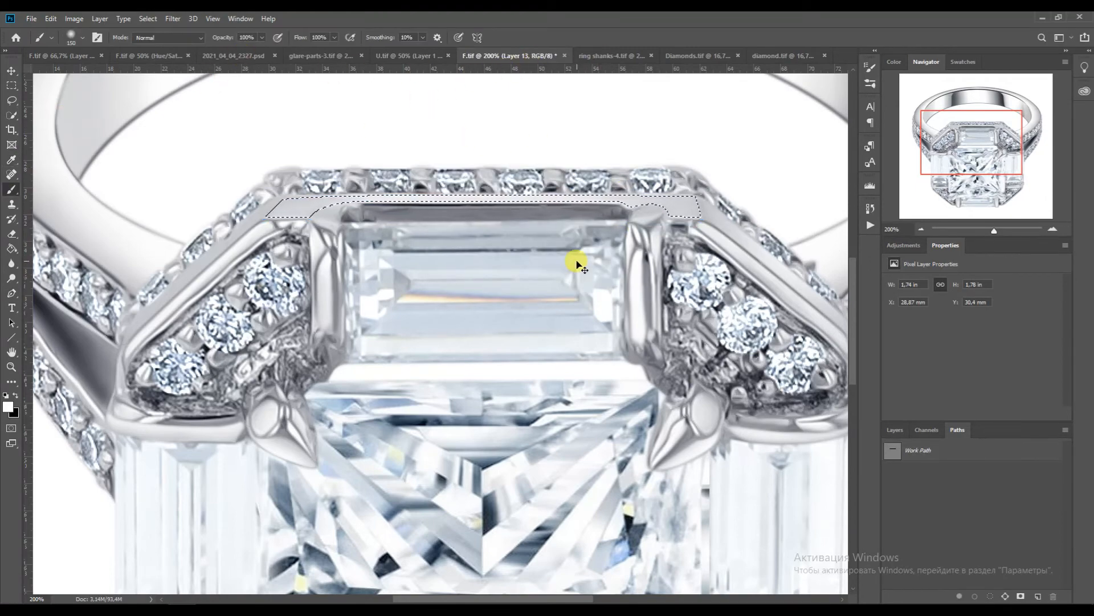
{"action": "key", "text": "ctrl+d"}
Outline the upper-left diagonal rim strip with a pen path and convert it into a selection
{"action": "left_click", "coordinate": [919, 148]}
{"action": "key", "text": "p"}
{"action": "left_click", "coordinate": [430, 164]}
{"action": "left_click", "coordinate": [294, 293]}
{"action": "mouse_move", "coordinate": [315, 273]}
{"action": "left_mouse_down"}
{"action": "mouse_move", "coordinate": [322, 283]}
{"action": "mouse_move", "coordinate": [295, 276]}
{"action": "mouse_move", "coordinate": [319, 254]}
{"action": "left_mouse_up"}
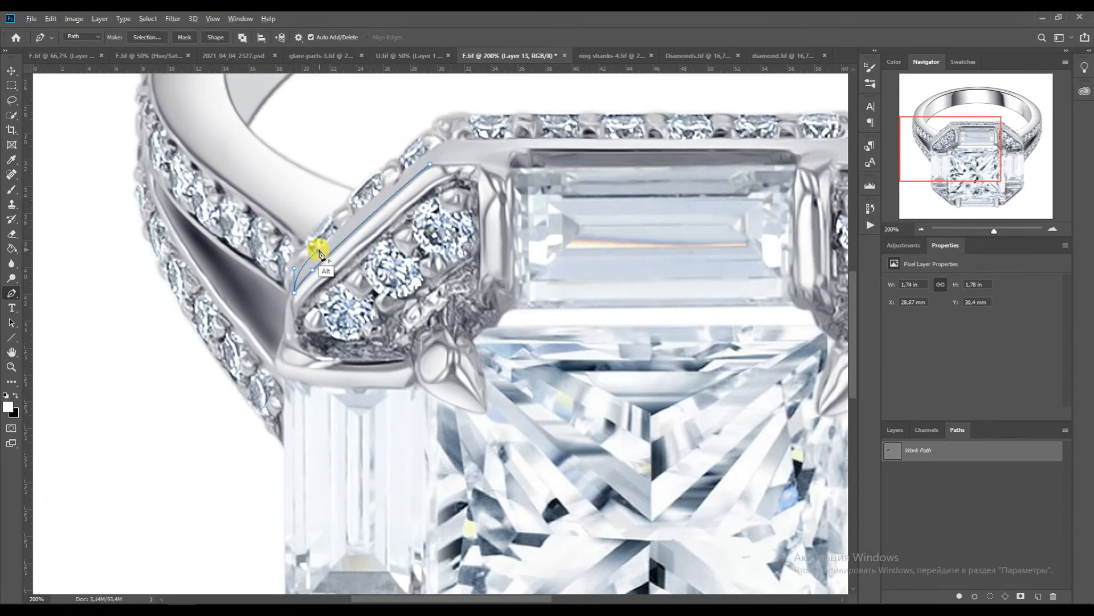
{"action": "left_click", "coordinate": [428, 156]}
{"action": "left_click", "coordinate": [429, 164]}
{"action": "right_click", "coordinate": [419, 169]}
{"action": "left_click", "coordinate": [453, 221]}
{"action": "left_click", "coordinate": [576, 181]}
Brush a soft white highlight along the selected upper-left rim strip and deselect
{"action": "left_click", "coordinate": [14, 188]}
{"action": "left_click_drag", "start_coordinate": [251, 128], "coordinate": [275, 197]}
{"action": "key", "text": "ctrl+d"}
Outline the lower-right outer rim of the setting with a pen path and convert it into a selection
{"action": "mouse_move", "coordinate": [1001, 143]}
{"action": "left_mouse_down"}
{"action": "mouse_move", "coordinate": [1019, 193]}
{"action": "mouse_move", "coordinate": [1007, 188]}
{"action": "left_mouse_up"}
{"action": "key", "text": "p"}
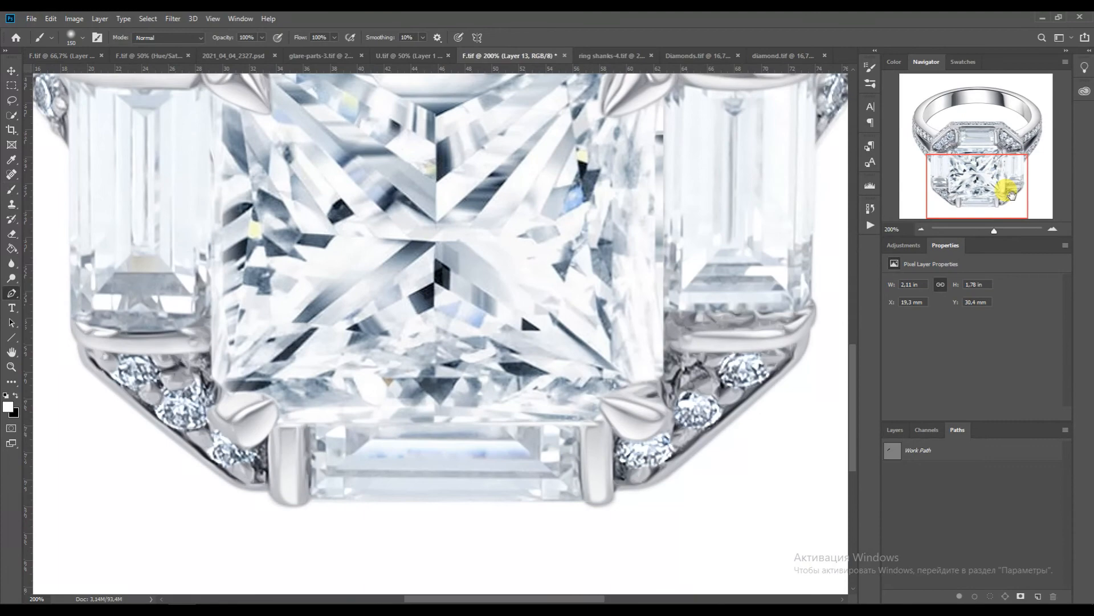
{"action": "left_click", "coordinate": [1007, 188]}
{"action": "left_click_drag", "start_coordinate": [451, 483], "coordinate": [478, 464]}
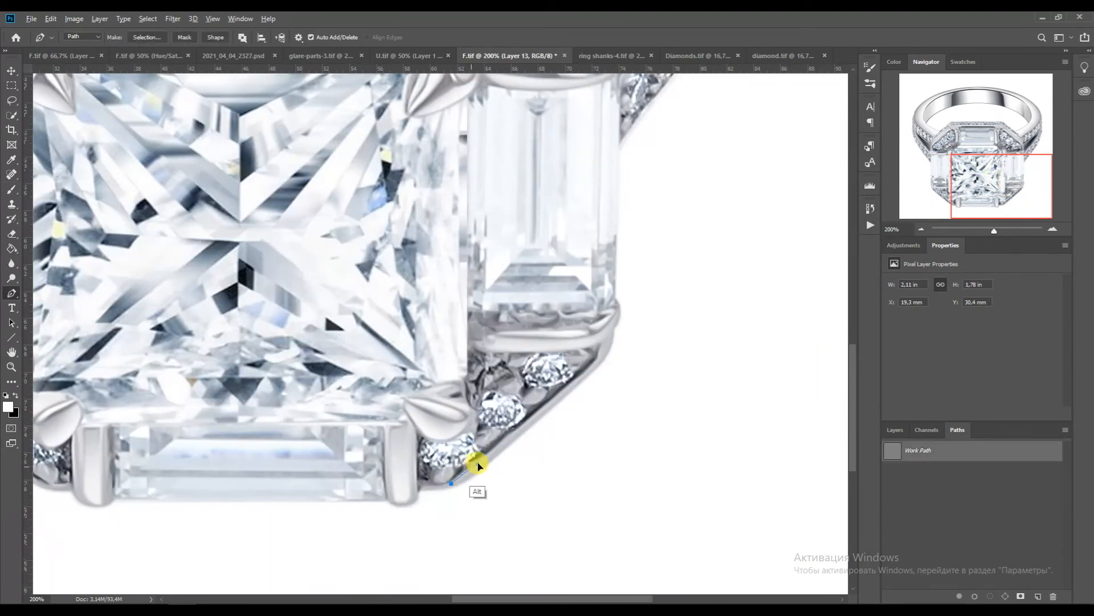
{"action": "right_click", "coordinate": [518, 459]}
{"action": "left_click", "coordinate": [550, 243]}
{"action": "left_click", "coordinate": [581, 172]}
Brush a soft white highlight along the selected lower-right rim and deselect
{"action": "left_click", "coordinate": [11, 189]}
{"action": "left_click_drag", "start_coordinate": [455, 374], "coordinate": [513, 436]}
{"action": "key", "text": "ctrl+d"}
Outline the lower-left outer rim of the setting with a pen path and convert it into a selection
{"action": "left_click", "coordinate": [928, 192]}
{"action": "key", "text": "p"}
{"action": "left_click_drag", "start_coordinate": [301, 364], "coordinate": [320, 385]}
{"action": "left_click", "coordinate": [435, 474]}
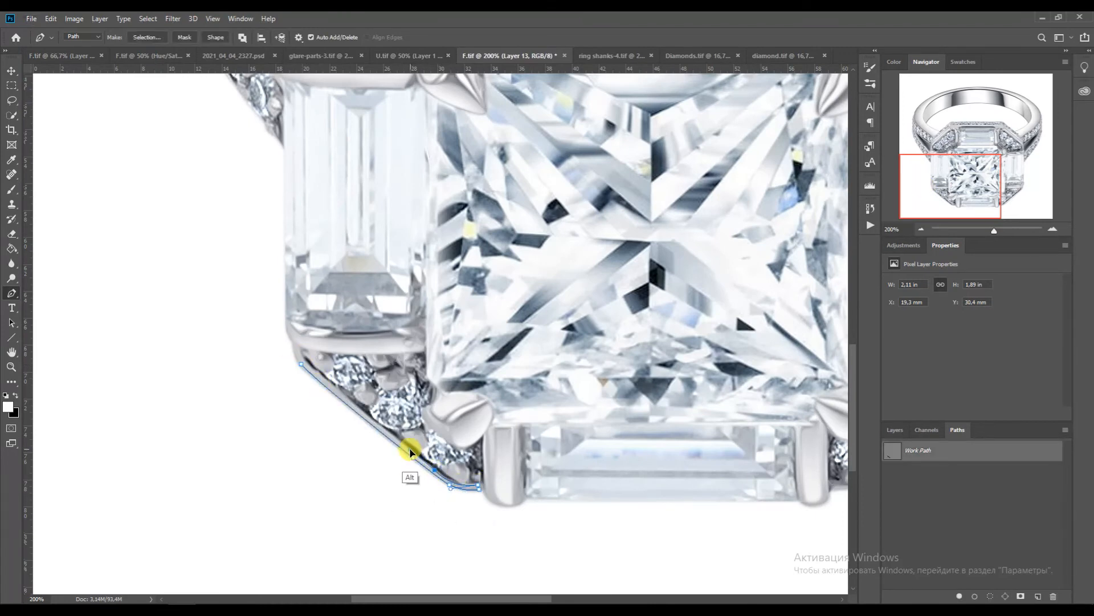
{"action": "right_click", "coordinate": [399, 433]}
{"action": "left_click", "coordinate": [440, 208]}
{"action": "left_click", "coordinate": [587, 153]}
Brush a soft white highlight along the selected lower-left rim, redoing the first stroke, and deselect
{"action": "left_click", "coordinate": [11, 188]}
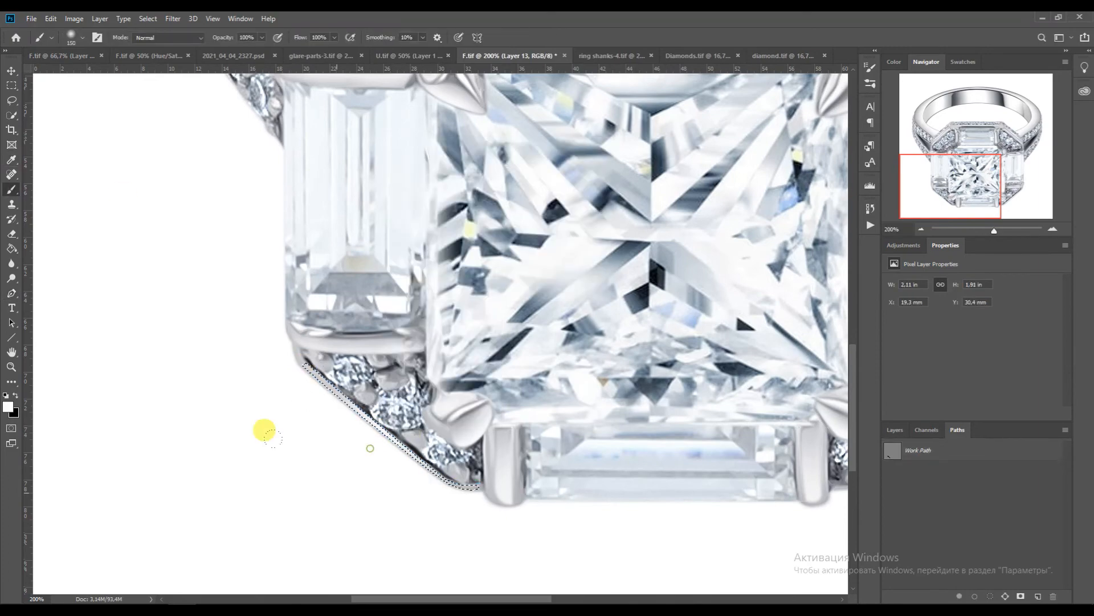
{"action": "left_click_drag", "start_coordinate": [373, 512], "coordinate": [330, 556]}
{"action": "key", "text": "ctrl+d"}
{"action": "key", "text": "ctrl+z"}
{"action": "left_click_drag", "start_coordinate": [258, 375], "coordinate": [368, 508]}
{"action": "key", "text": "ctrl+d"}
Outline the dark recess between the split bands of the right shank and convert the path into a selection
{"action": "mouse_move", "coordinate": [937, 182]}
{"action": "left_mouse_down"}
{"action": "mouse_move", "coordinate": [927, 139]}
{"action": "mouse_move", "coordinate": [1077, 142]}
{"action": "left_mouse_up"}
{"action": "key", "text": "p"}
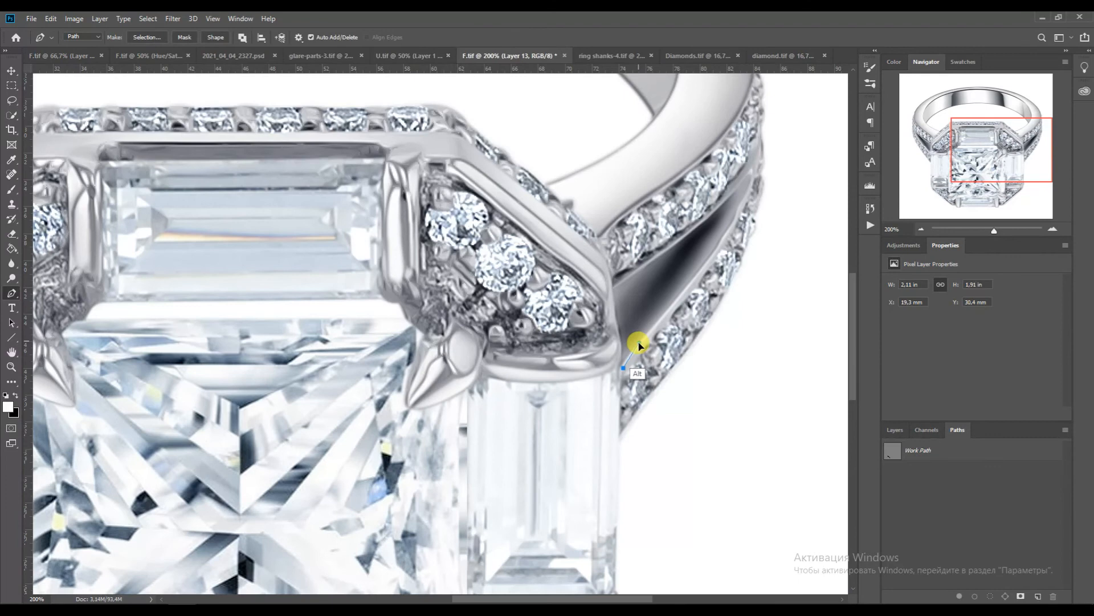
{"action": "left_click_drag", "start_coordinate": [622, 365], "coordinate": [644, 343]}
{"action": "left_click", "coordinate": [751, 175]}
{"action": "left_click_drag", "start_coordinate": [676, 300], "coordinate": [730, 230]}
{"action": "left_click", "coordinate": [747, 177]}
{"action": "left_click_drag", "start_coordinate": [747, 177], "coordinate": [728, 204]}
{"action": "left_click", "coordinate": [613, 288]}
{"action": "left_click", "coordinate": [615, 309]}
{"action": "left_click", "coordinate": [623, 344], "text": "alt"}
{"action": "key", "text": "ctrl+z"}
{"action": "right_click", "coordinate": [647, 284]}
{"action": "left_click", "coordinate": [680, 333]}
{"action": "left_click", "coordinate": [584, 173]}
Add a new layer, brush a soft white highlight into the selected right shank recess, and deselect
{"action": "left_click", "coordinate": [895, 430]}
{"action": "left_click", "coordinate": [1038, 597]}
{"action": "left_click", "coordinate": [11, 189]}
{"action": "left_click_drag", "start_coordinate": [593, 294], "coordinate": [576, 273]}
{"action": "key", "text": "ctrl+d"}
{"action": "key", "text": "ctrl+minus"}
{"action": "key", "text": "ctrl+minus"}
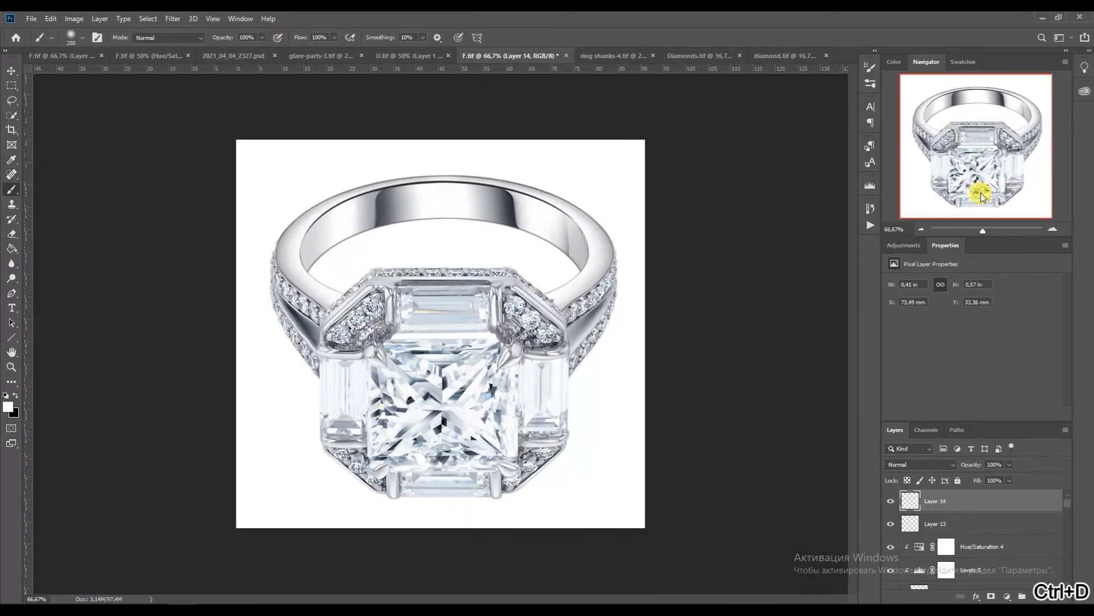
Compare the ring with Layer 14 shown and hidden, and delete that layer
{"action": "left_click", "coordinate": [887, 499]}
{"action": "left_click", "coordinate": [888, 499]}
{"action": "left_click", "coordinate": [888, 499]}
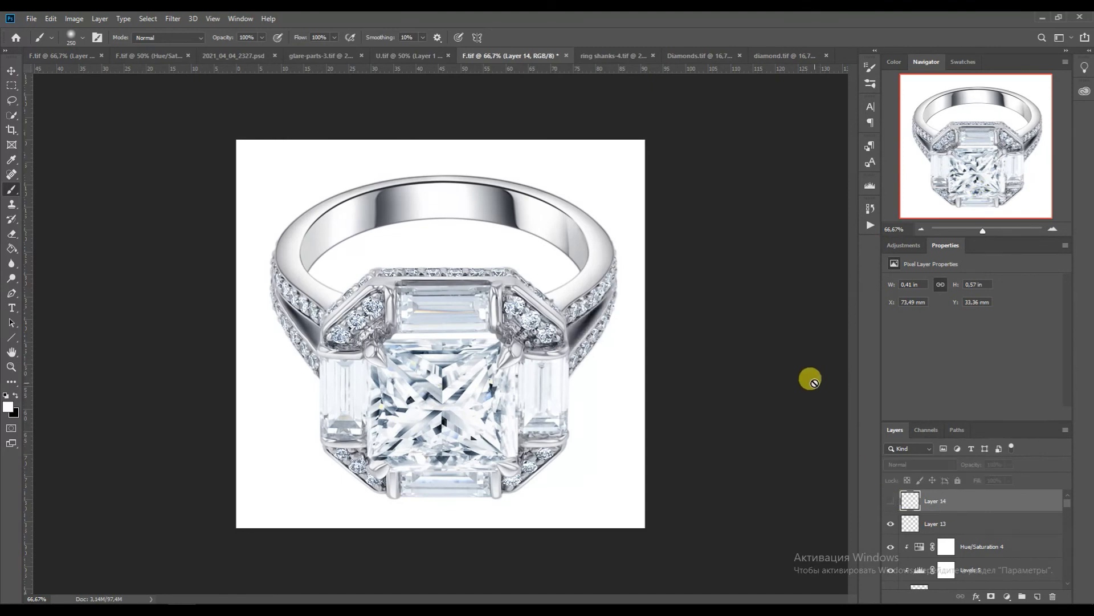
{"action": "key", "text": "Delete"}
Group the retouching layers from Layer 13 down to just above Layer 7
{"action": "left_click", "coordinate": [11, 72]}
{"action": "scroll", "coordinate": [930, 522], "scroll_direction": "down", "scroll_amount": 20}
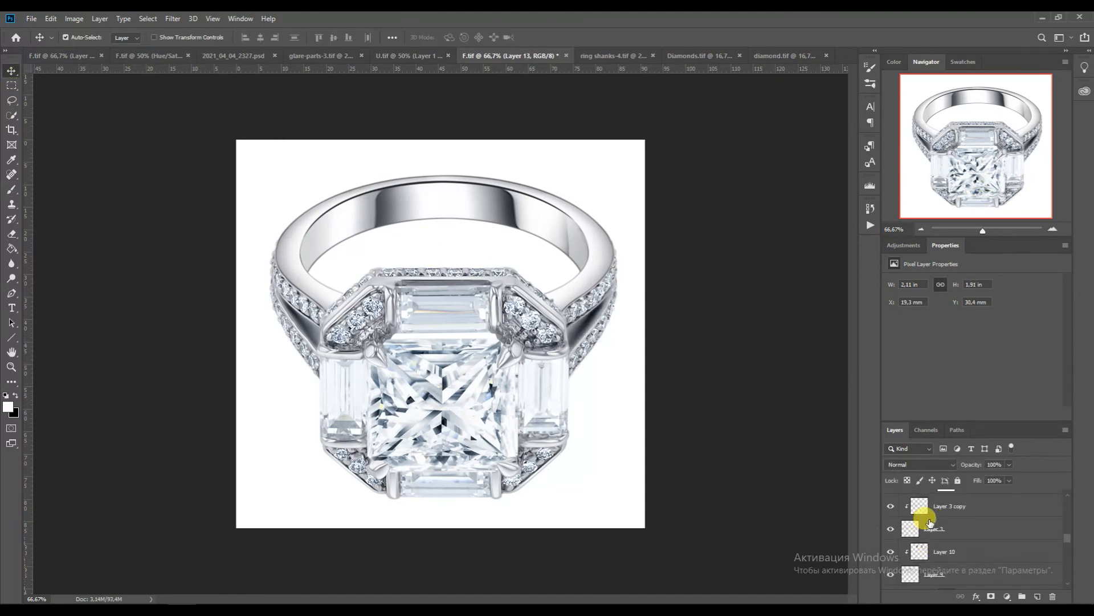
{"action": "left_click", "coordinate": [924, 514], "text": "shift"}
{"action": "key", "text": "ctrl+g"}
Merge a copy of Group 1, duplicate the merged layer, hide Group 1, and clip the duplicate to the merged copy
{"action": "key", "text": "ctrl+j"}
{"action": "key", "text": "ctrl+e"}
{"action": "key", "text": "ctrl+j"}
{"action": "left_click", "coordinate": [891, 542]}
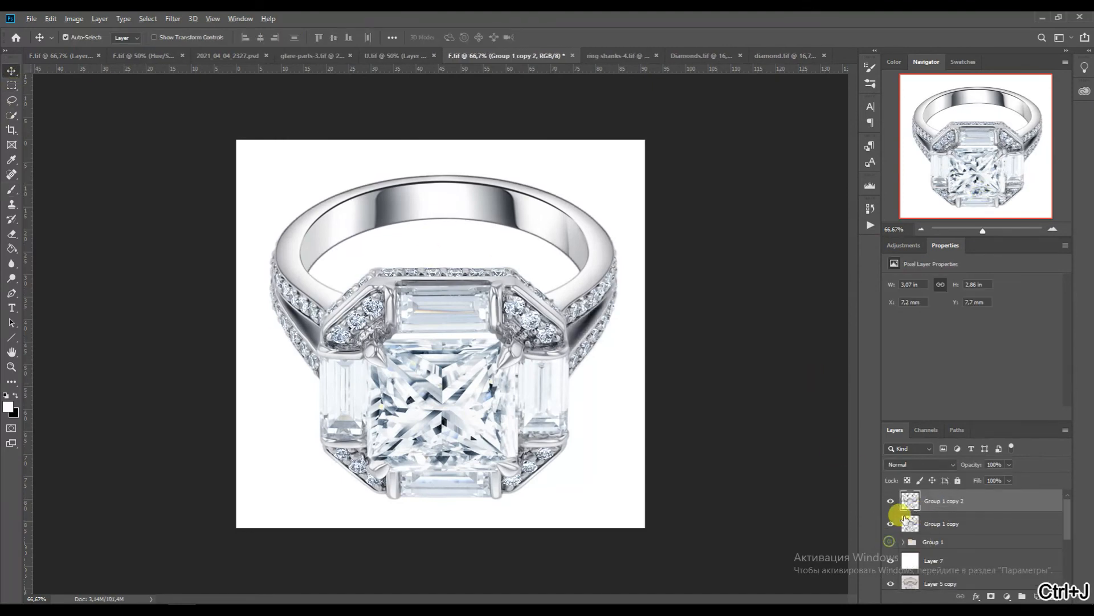
{"action": "left_click", "coordinate": [901, 512], "text": "alt"}
Run the Add Sharpness action on Group 1 copy 2 and reduce the layer's opacity to 41%
{"action": "left_click", "coordinate": [871, 225]}
{"action": "left_click", "coordinate": [789, 542]}
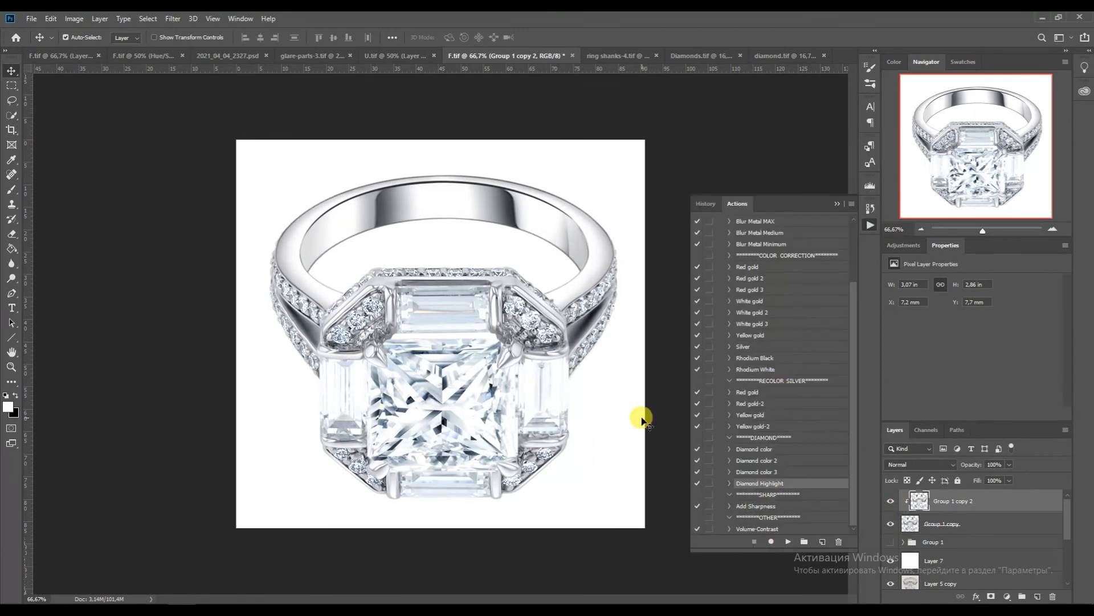
{"action": "left_click", "coordinate": [756, 505]}
{"action": "left_click", "coordinate": [789, 541]}
{"action": "left_click", "coordinate": [838, 204]}
{"action": "left_click", "coordinate": [1008, 465]}
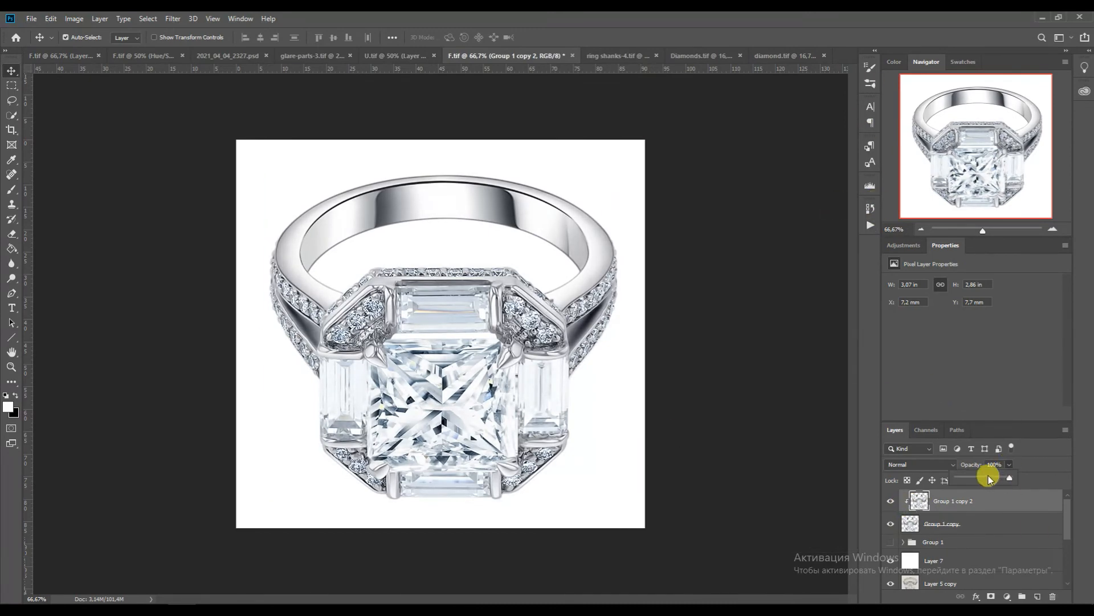
{"action": "left_click", "coordinate": [891, 501]}
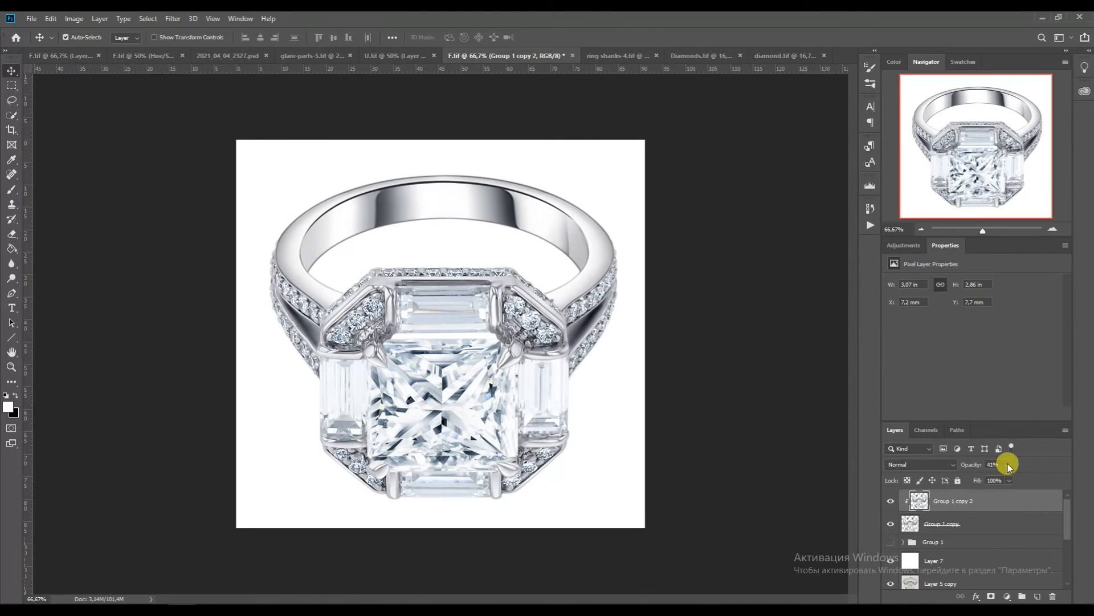
Merge Group 1 copy 2 with Group 1 copy into a single layer
{"action": "left_click", "coordinate": [931, 528], "text": "ctrl"}
{"action": "key", "text": "ctrl+e"}
{"action": "left_click", "coordinate": [921, 230]}
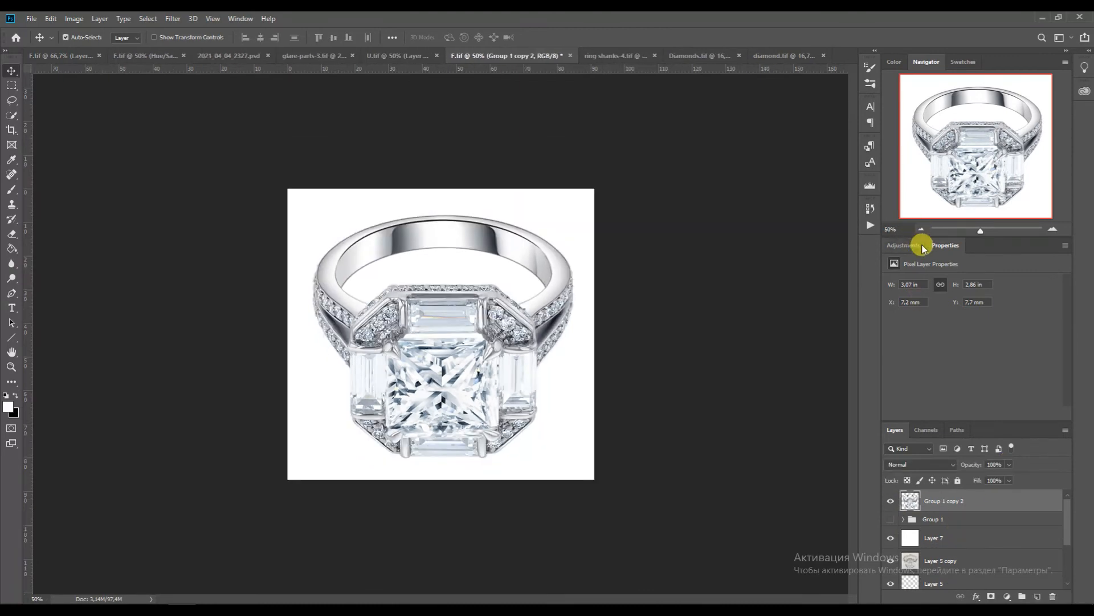
Crop outward to extend the canvas to about 4.23 × 4.23 in and fill Layer 7's new border with white
{"action": "key", "text": "c"}
{"action": "left_click_drag", "start_coordinate": [591, 478], "coordinate": [616, 511]}
{"action": "key", "text": "Return"}
{"action": "left_click", "coordinate": [11, 249]}
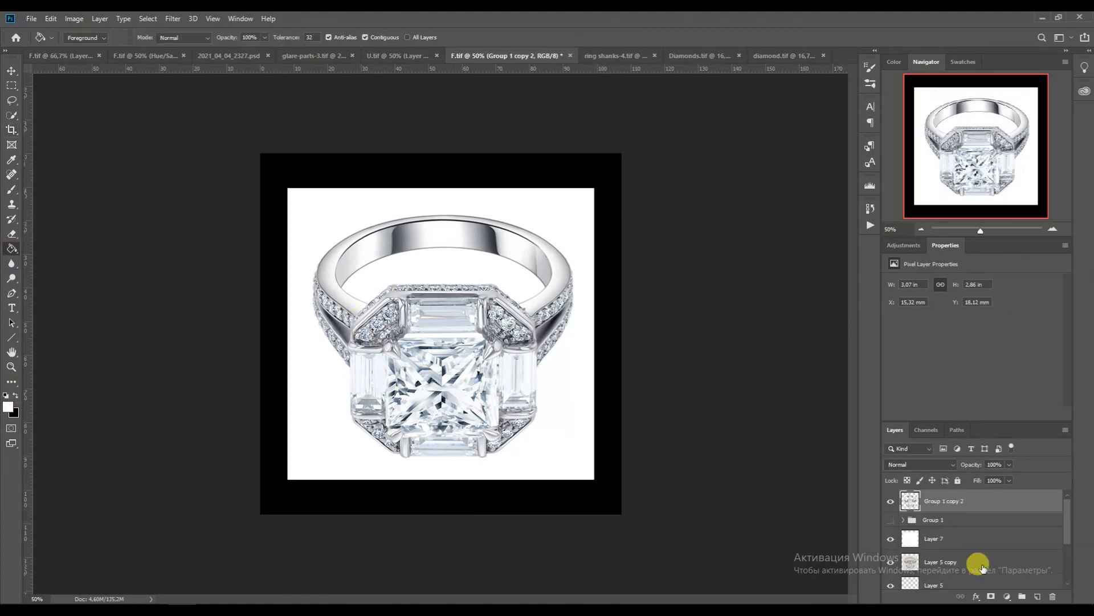
{"action": "left_click", "coordinate": [935, 539]}
{"action": "left_click", "coordinate": [582, 432]}
Add a vertical and a horizontal guide through the canvas centre and centre the ring layer on them
{"action": "left_click", "coordinate": [12, 70]}
{"action": "left_click_drag", "start_coordinate": [28, 120], "coordinate": [440, 261]}
{"action": "left_click_drag", "start_coordinate": [530, 69], "coordinate": [502, 311]}
{"action": "left_click", "coordinate": [505, 315]}
{"action": "key", "text": "ctrl+t"}
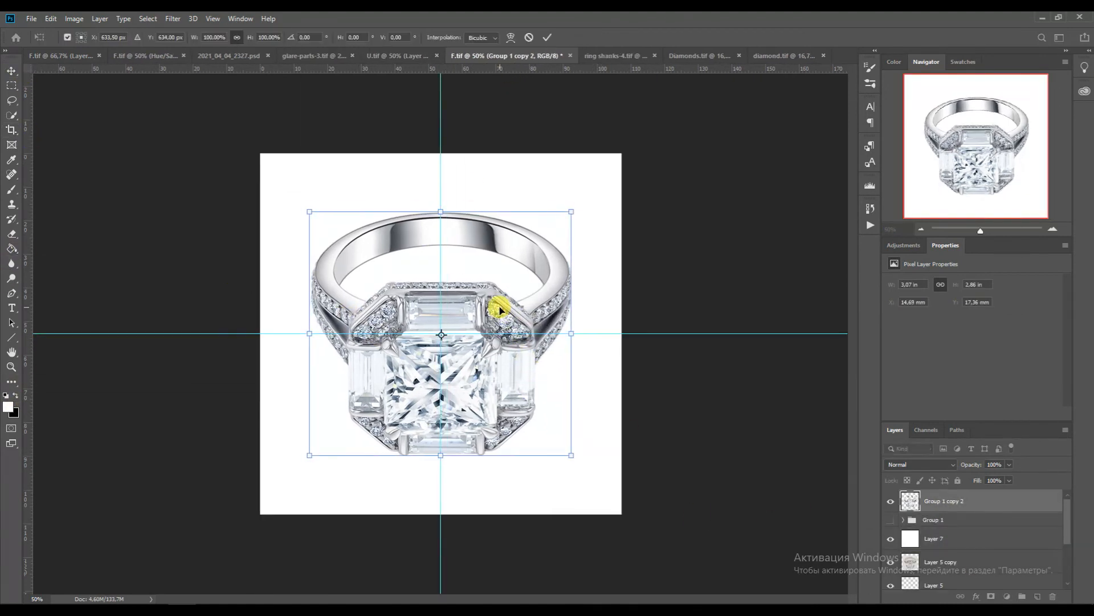
{"action": "key", "text": "Return"}
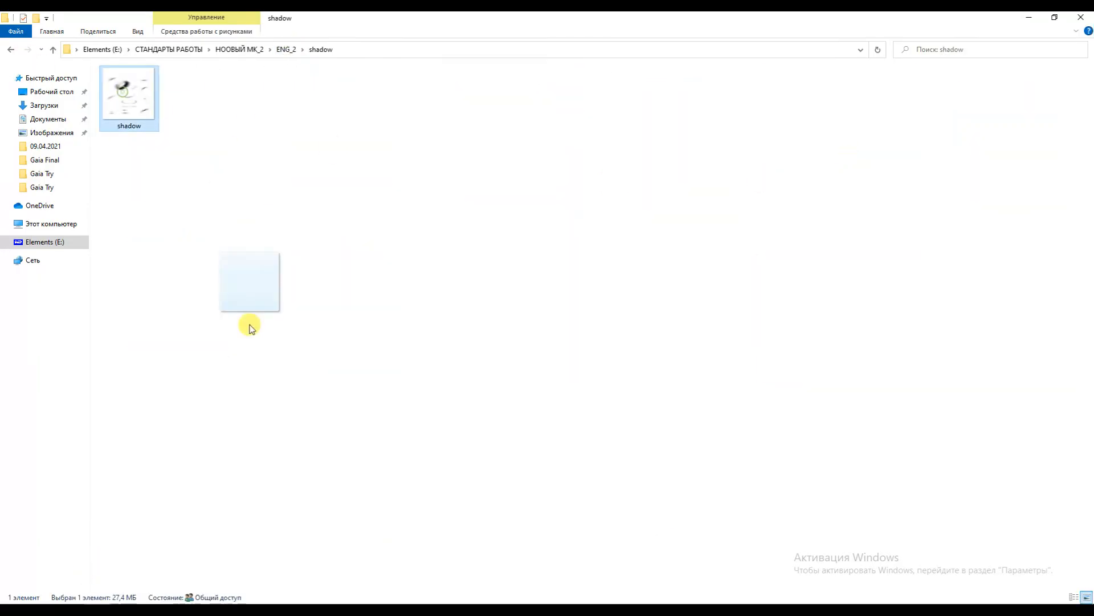
Bring a soft shadow from the shadow file into F.tif in Photoshop and scale it to about 3.63 × 0.62 in beneath the ring
{"action": "left_click_drag", "start_coordinate": [249, 322], "coordinate": [643, 183]}
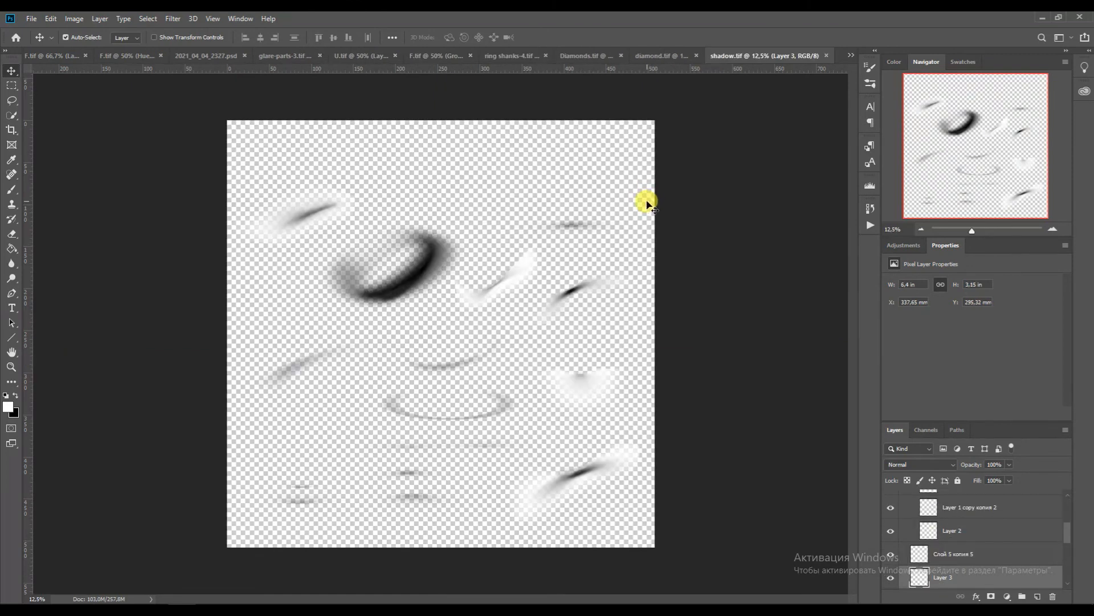
{"action": "left_click_drag", "start_coordinate": [417, 499], "coordinate": [912, 544]}
{"action": "key", "text": "ctrl+t"}
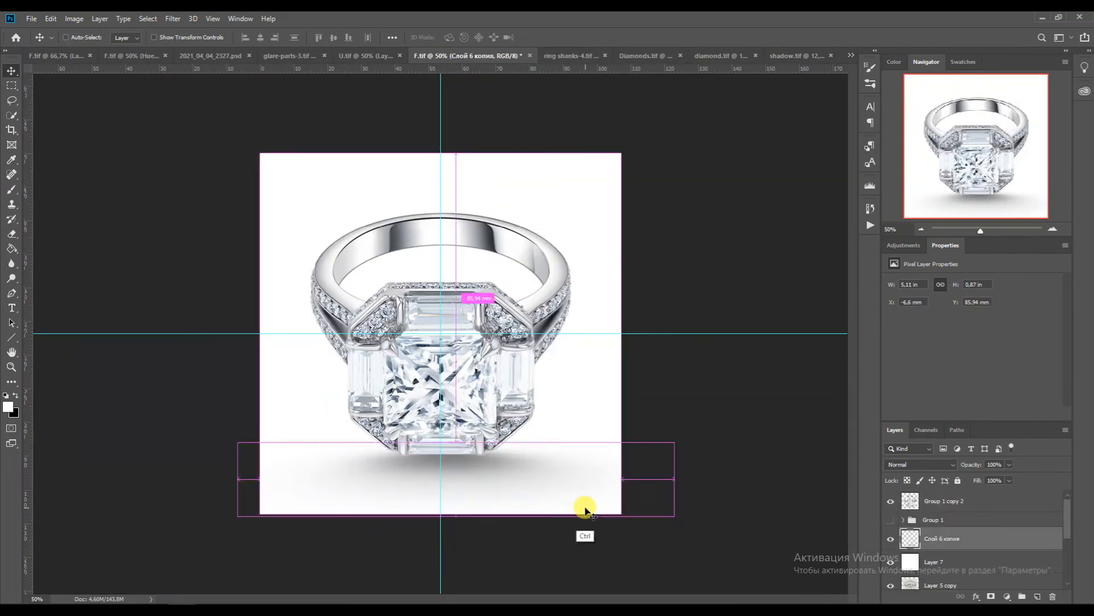
{"action": "left_click_drag", "start_coordinate": [672, 513], "coordinate": [612, 503]}
{"action": "left_click_drag", "start_coordinate": [526, 479], "coordinate": [523, 475]}
{"action": "key", "text": "Return"}
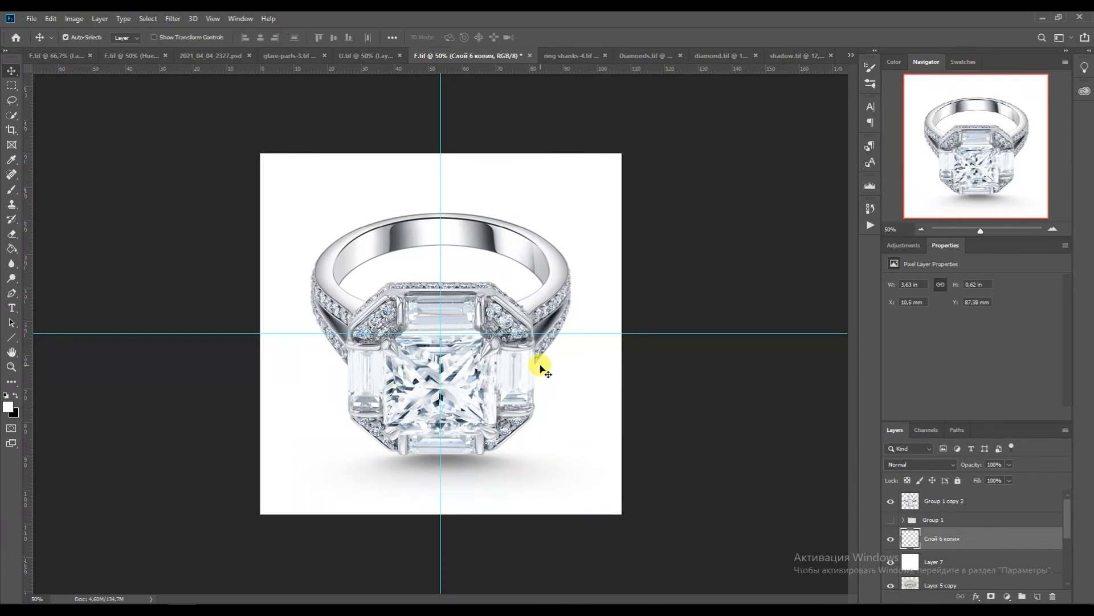
Duplicate the large curved ring shadow beside the original in shadow.tif
{"action": "left_click", "coordinate": [795, 55]}
{"action": "left_click", "coordinate": [498, 415]}
{"action": "left_click_drag", "start_coordinate": [507, 412], "coordinate": [363, 409]}
Darken the duplicated ring shadow with a Levels adjustment and merge the adjustment with it
{"action": "left_click", "coordinate": [908, 246]}
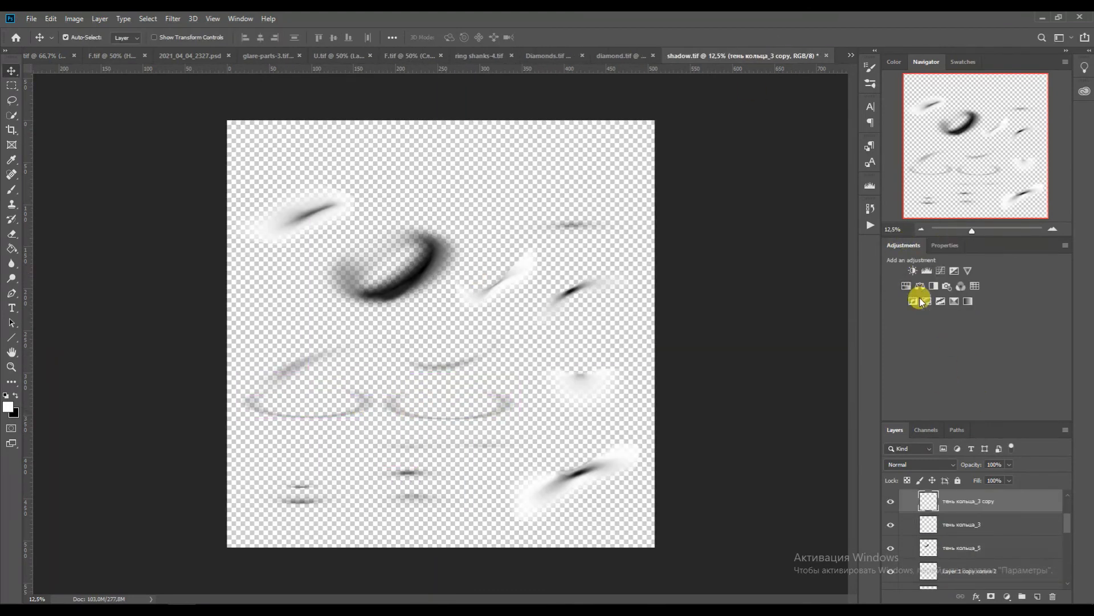
{"action": "left_click", "coordinate": [928, 271]}
{"action": "left_click", "coordinate": [929, 512], "text": "alt"}
{"action": "left_click_drag", "start_coordinate": [909, 398], "coordinate": [857, 437]}
{"action": "key", "text": "ctrl+z"}
{"action": "left_click", "coordinate": [919, 523], "text": "shift"}
{"action": "key", "text": "ctrl+e"}
Copy the darkened ring shadow into F.tif above the soft shadow layer and flip it vertically
{"action": "left_click_drag", "start_coordinate": [370, 399], "coordinate": [519, 208]}
{"action": "key", "text": "ctrl+t"}
{"action": "left_click_drag", "start_coordinate": [586, 213], "coordinate": [583, 295]}
{"action": "right_click", "coordinate": [570, 245]}
{"action": "left_click", "coordinate": [640, 403]}
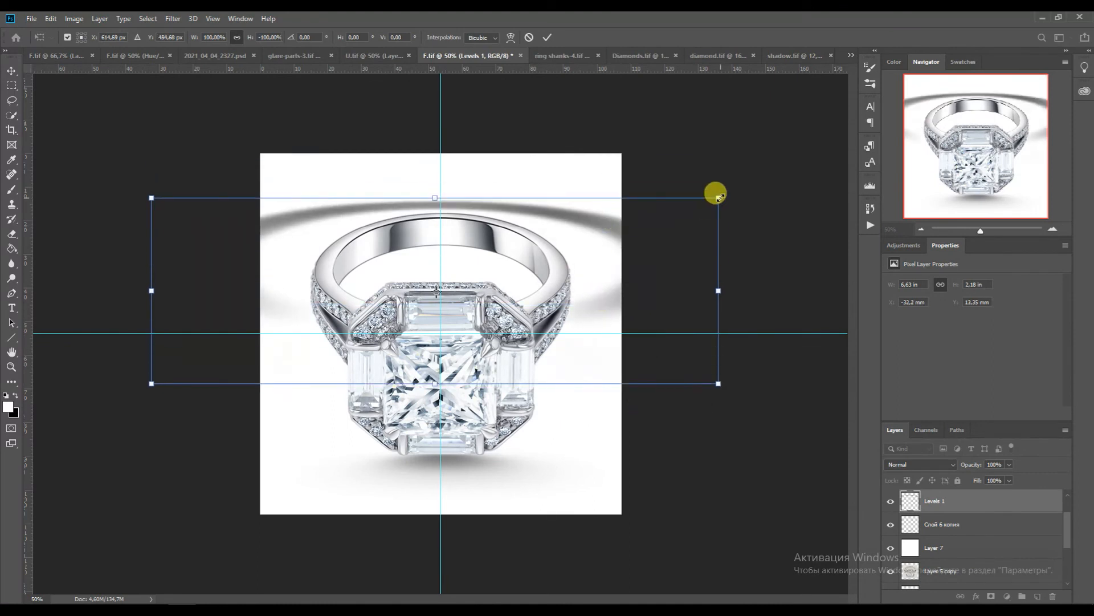
Scale the flipped shadow to about 3.42 × 2.49 in behind the ring shank and reduce its opacity to 51%
{"action": "left_click_drag", "start_coordinate": [720, 197], "coordinate": [550, 254]}
{"action": "left_click_drag", "start_coordinate": [486, 280], "coordinate": [574, 270]}
{"action": "left_click_drag", "start_coordinate": [637, 245], "coordinate": [570, 256]}
{"action": "left_click_drag", "start_coordinate": [442, 335], "coordinate": [441, 447]}
{"action": "left_click_drag", "start_coordinate": [440, 237], "coordinate": [440, 235]}
{"action": "key", "text": "Return"}
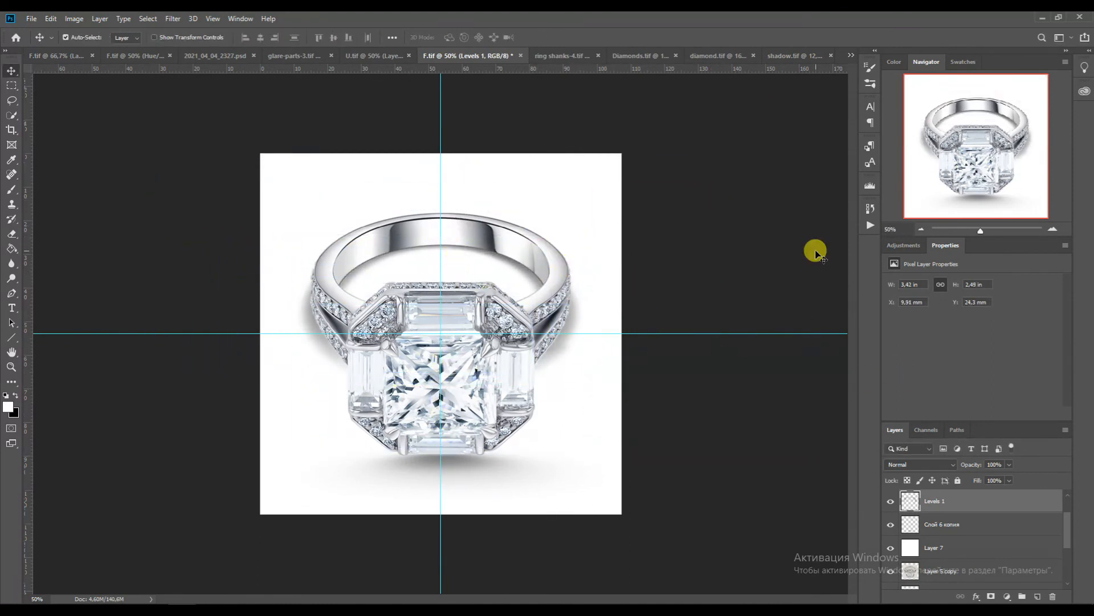
{"action": "left_click_drag", "start_coordinate": [1009, 464], "coordinate": [988, 482]}
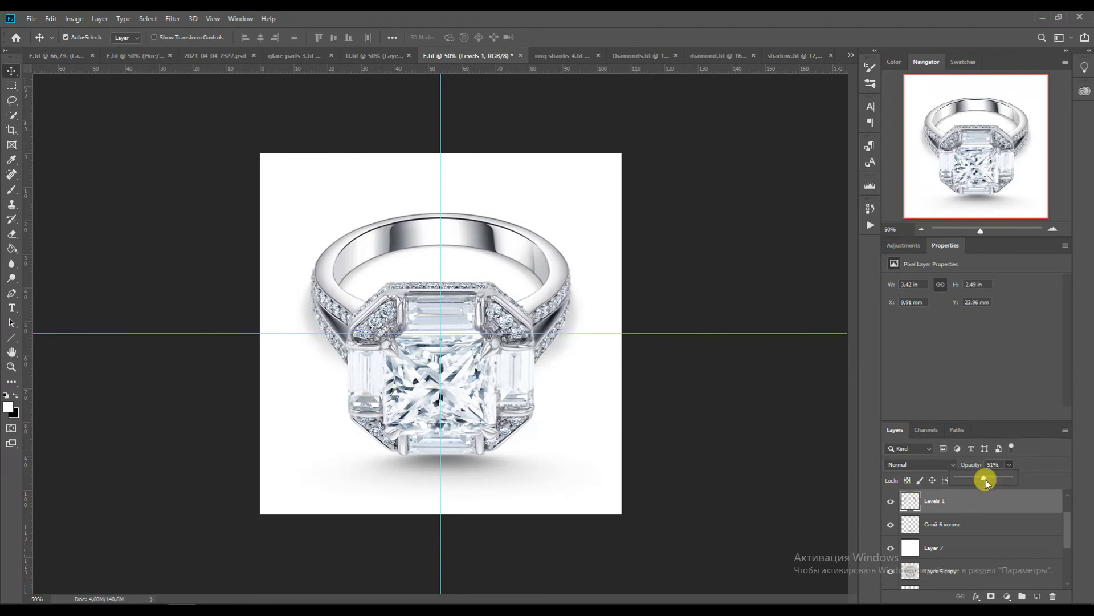
Duplicate the Levels 1 shadow, erase the copy's outer side edges, and duplicate the erased copy
{"action": "key", "text": "ctrl+j"}
{"action": "key", "text": "e"}
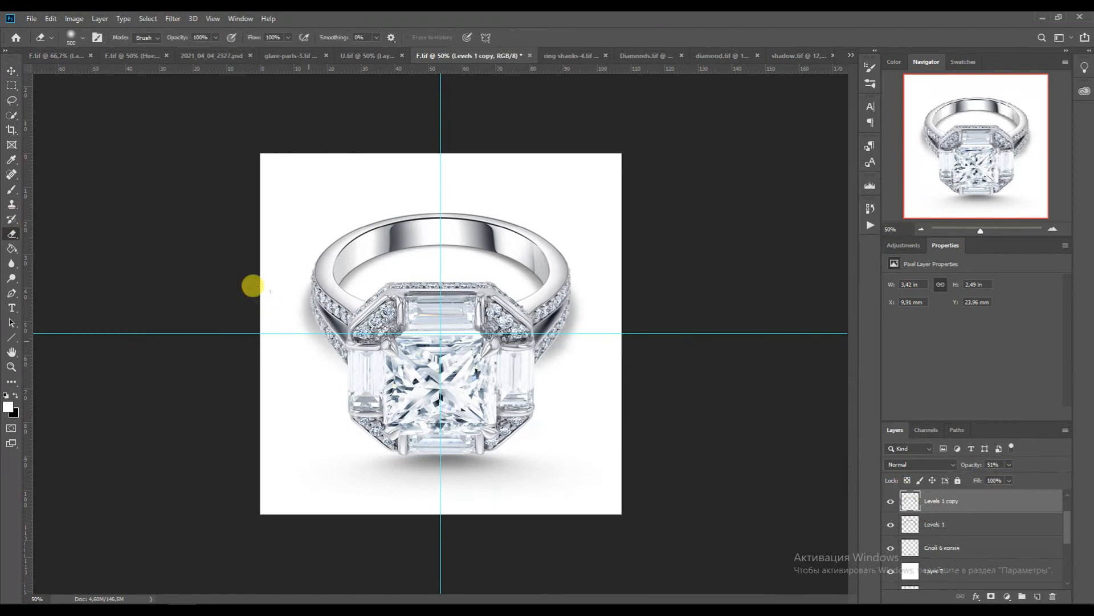
{"action": "left_click", "coordinate": [526, 307]}
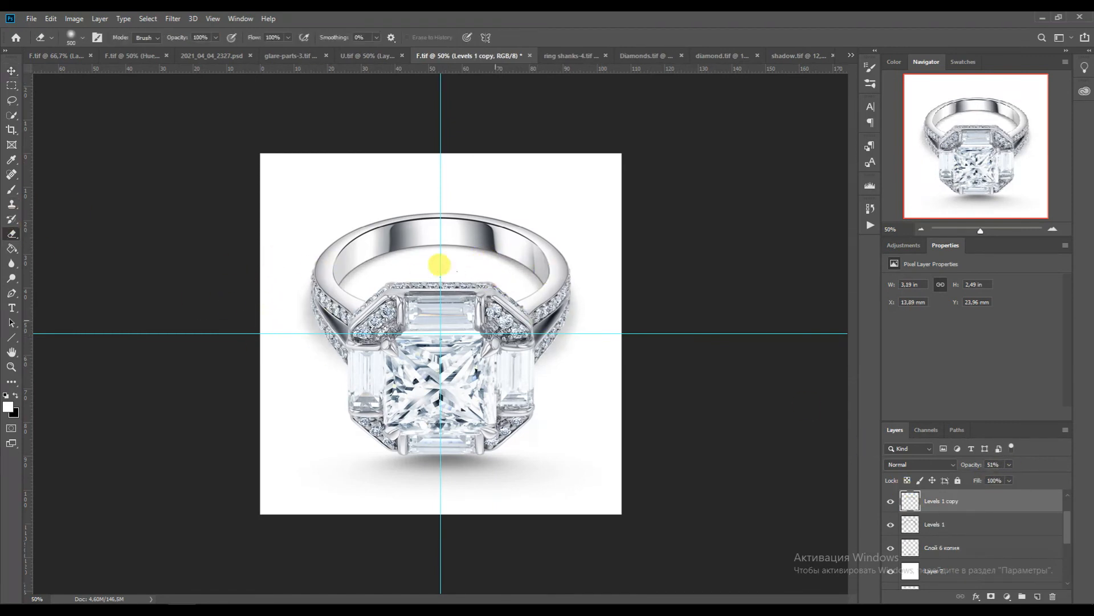
{"action": "key", "text": "ctrl+j"}
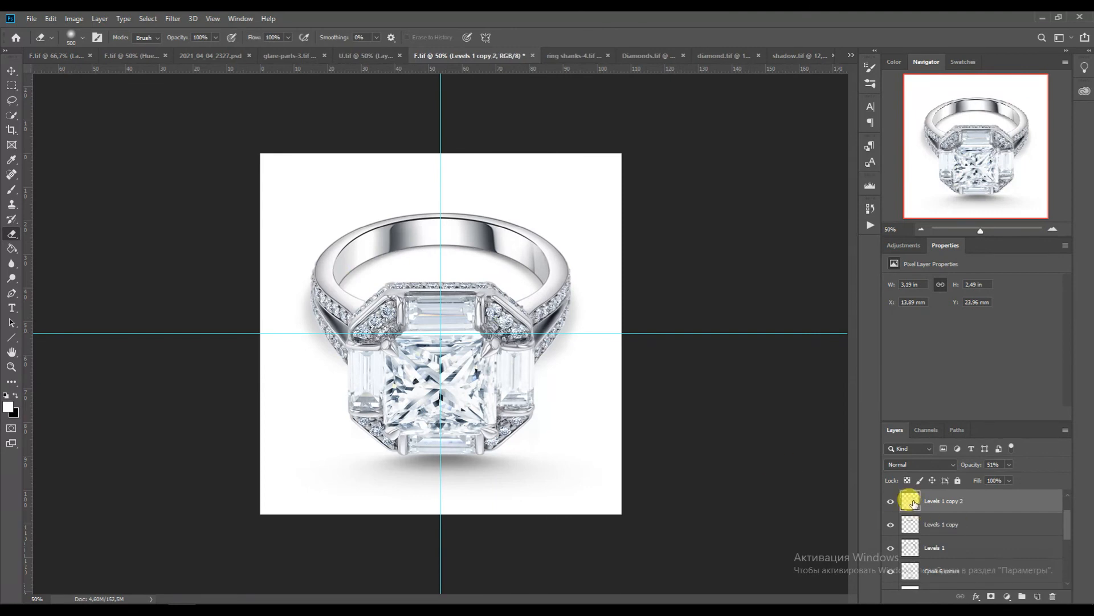
Stretch the Levels 1 shadow to about 2.64 in high so it extends further down around the ring
{"action": "key", "text": "v"}
{"action": "left_click", "coordinate": [327, 349]}
{"action": "key", "text": "ctrl+t"}
{"action": "left_click_drag", "start_coordinate": [439, 448], "coordinate": [437, 456]}
{"action": "left_click_drag", "start_coordinate": [440, 233], "coordinate": [438, 235]}
{"action": "key", "text": "Return"}
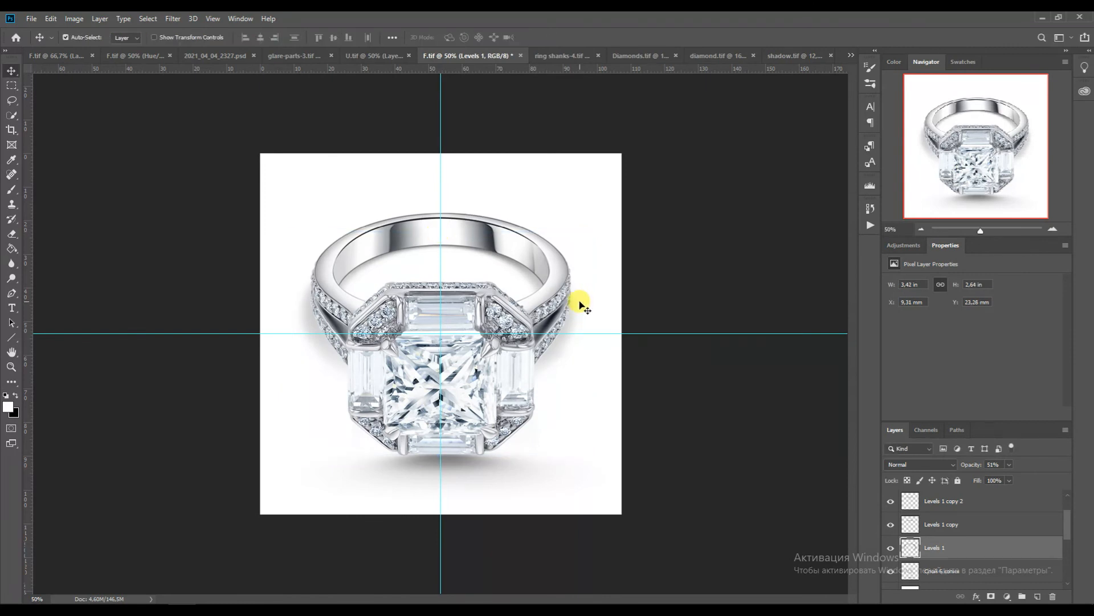
{"action": "left_click", "coordinate": [944, 503]}
{"action": "scroll", "coordinate": [947, 505], "scroll_direction": "up", "scroll_amount": 1}
{"action": "left_click", "coordinate": [952, 505]}
{"action": "scroll", "coordinate": [947, 509], "scroll_direction": "down", "scroll_amount": 3}
{"action": "left_click", "coordinate": [933, 518], "text": "ctrl"}
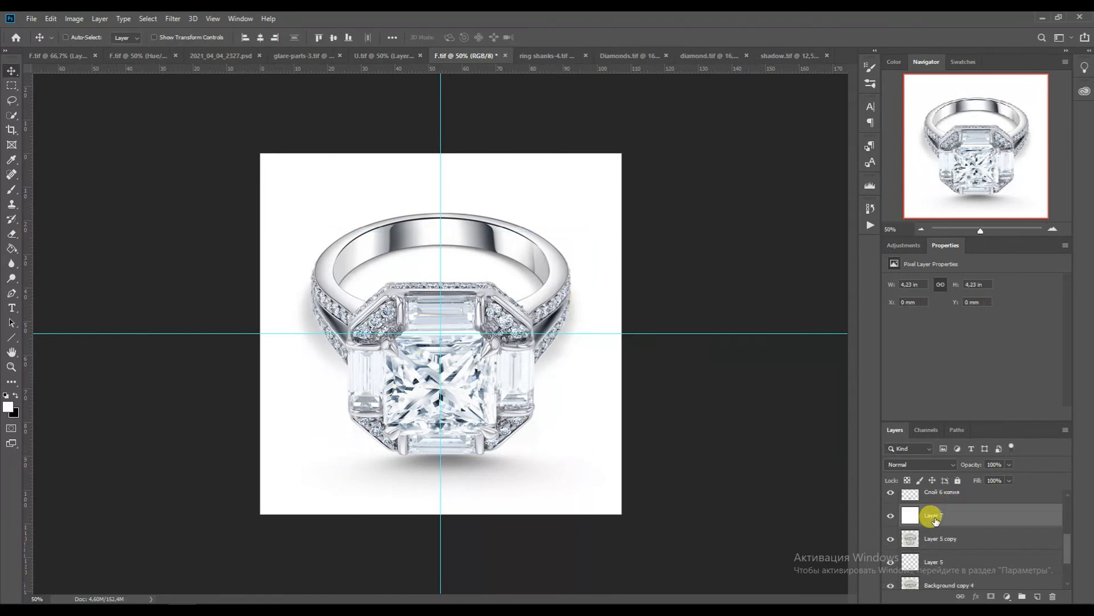
{"action": "key", "text": "ctrl+g"}
{"action": "key", "text": "ctrl+z"}
Group all layers from Group 1 copy 2 down to Layer 7
{"action": "left_click", "coordinate": [944, 505]}
{"action": "scroll", "coordinate": [941, 513], "scroll_direction": "down", "scroll_amount": 3}
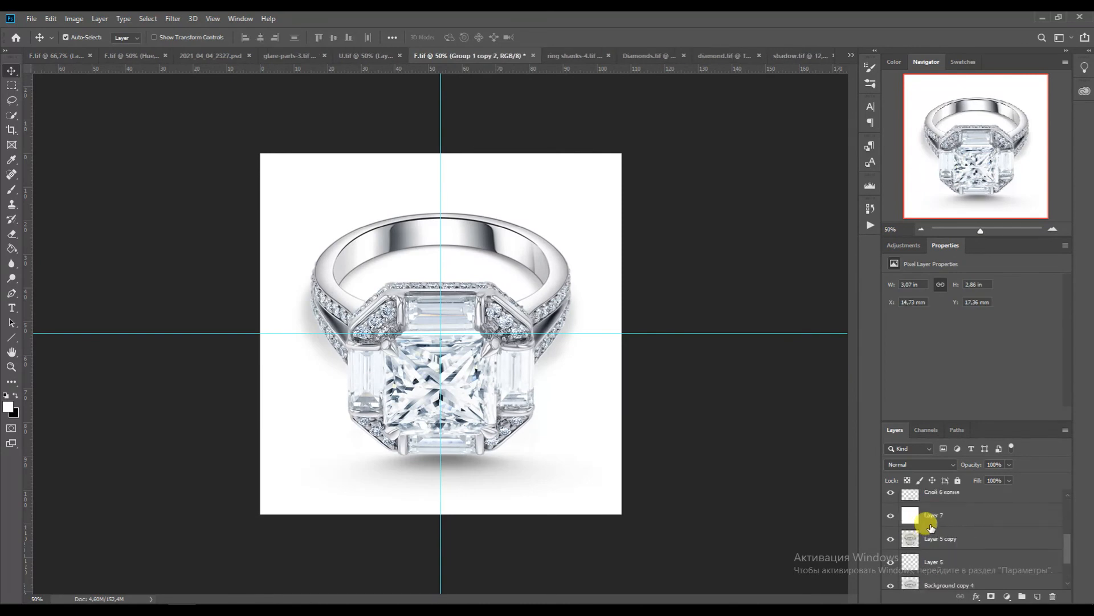
{"action": "left_click", "coordinate": [931, 521], "text": "shift"}
{"action": "key", "text": "ctrl+g"}
Hide Layer 5 copy and Layer 5 below Group 2, leaving the original photo for comparison
{"action": "left_click_drag", "start_coordinate": [891, 516], "coordinate": [892, 559]}
{"action": "scroll", "coordinate": [892, 559], "scroll_direction": "down", "scroll_amount": 1}
{"action": "scroll", "coordinate": [892, 530], "scroll_direction": "up", "scroll_amount": 1}
Compare the retouched ring with the original photo by hiding and showing Group 2, and save the file
{"action": "left_click", "coordinate": [891, 497]}
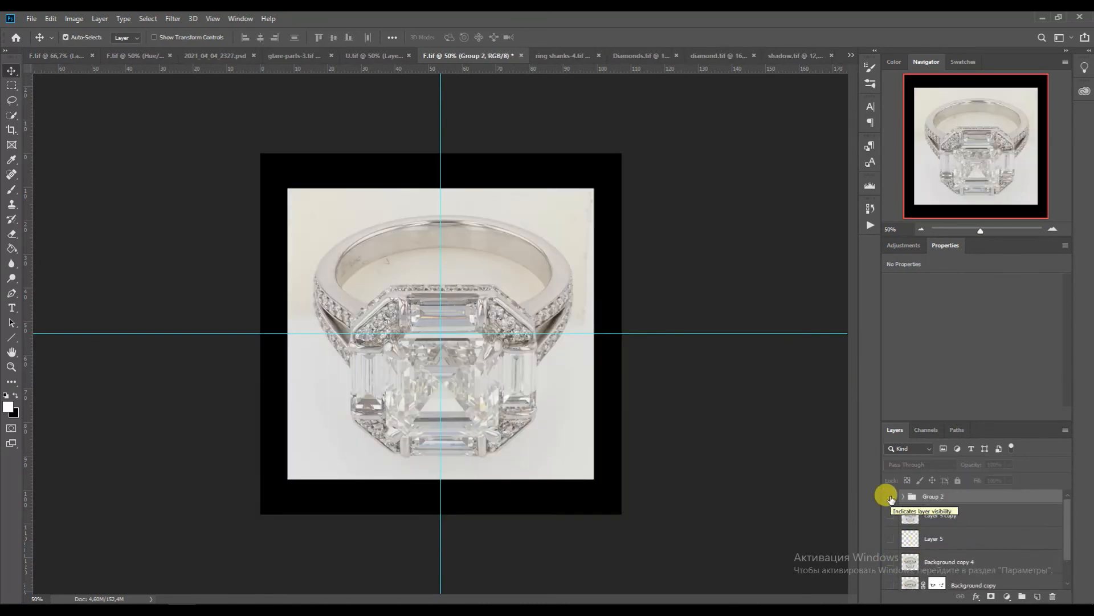
{"action": "left_click", "coordinate": [891, 498]}
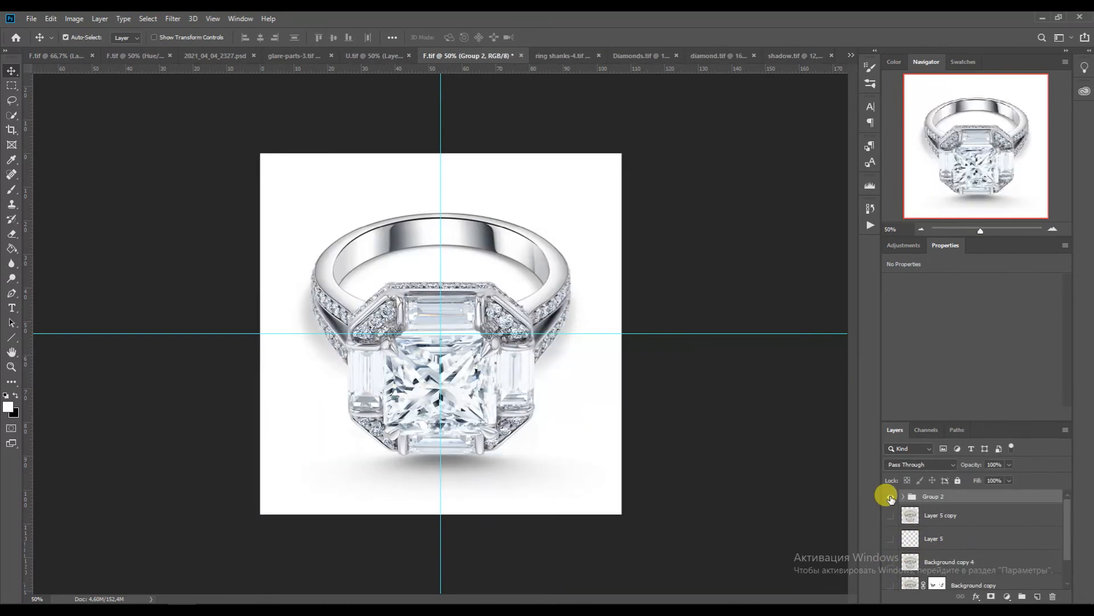
{"action": "key", "text": "ctrl+s"}
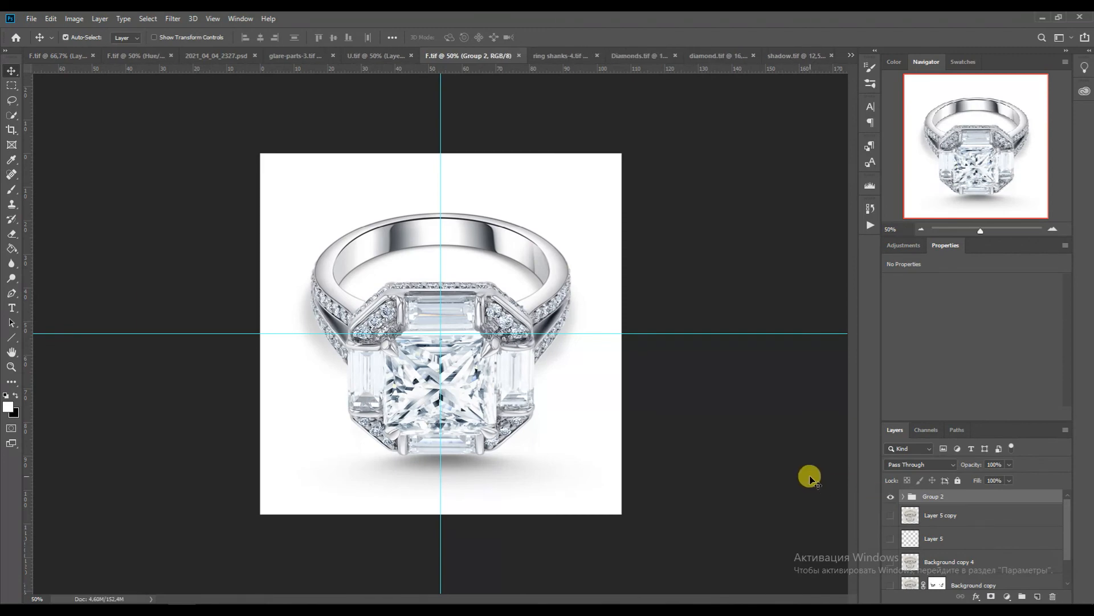